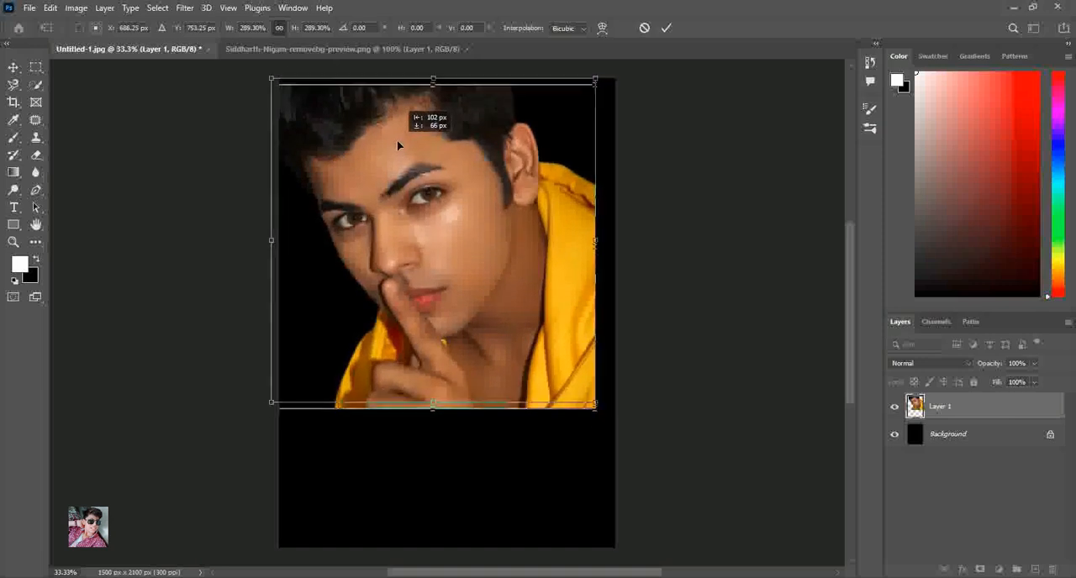
Scale the portrait layer up to 420% so it spans the canvas height, positioned at about X 809 px, Y 1050 px
{"action": "left_click_drag", "start_coordinate": [595, 402], "coordinate": [617, 420]}
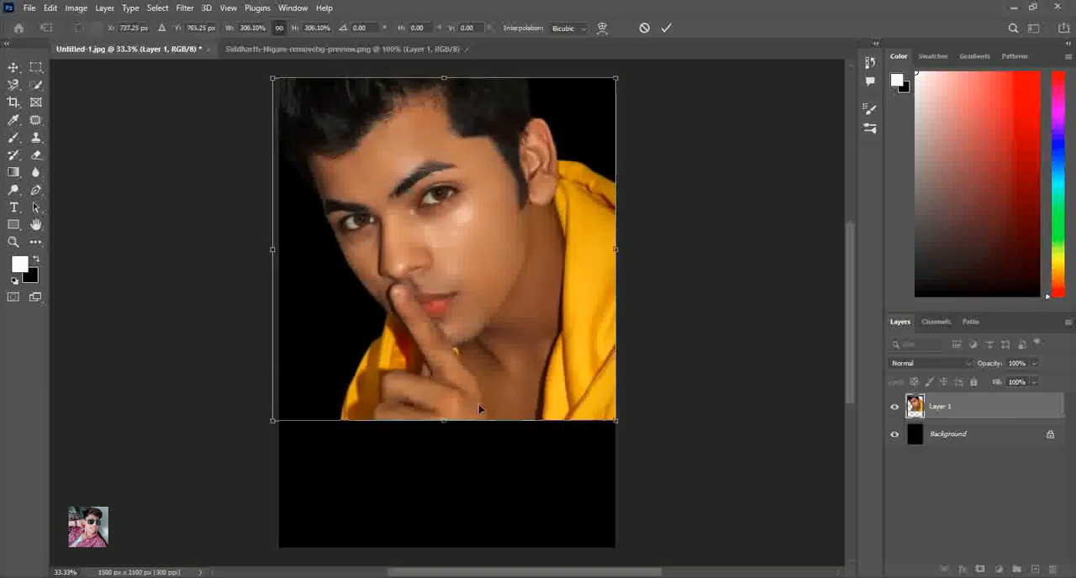
{"action": "left_click_drag", "start_coordinate": [443, 422], "coordinate": [445, 548]}
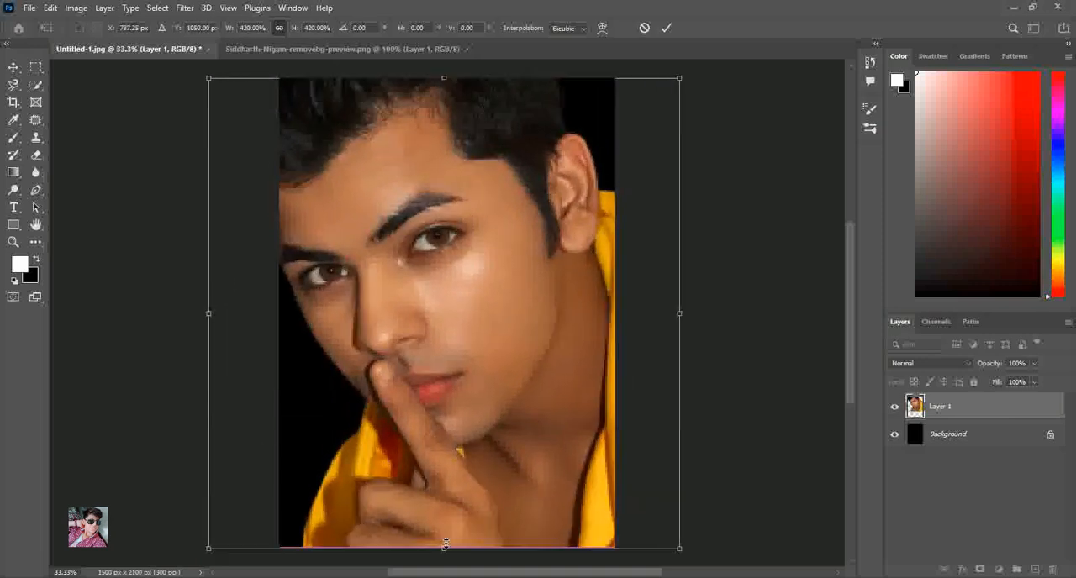
{"action": "left_click_drag", "start_coordinate": [544, 116], "coordinate": [560, 116]}
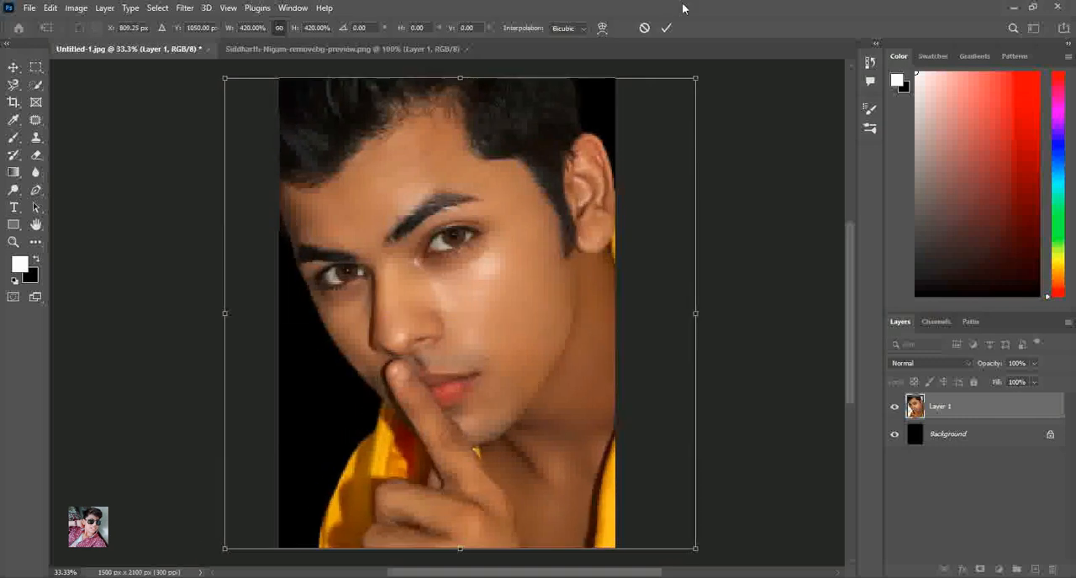
{"action": "left_click", "coordinate": [666, 28]}
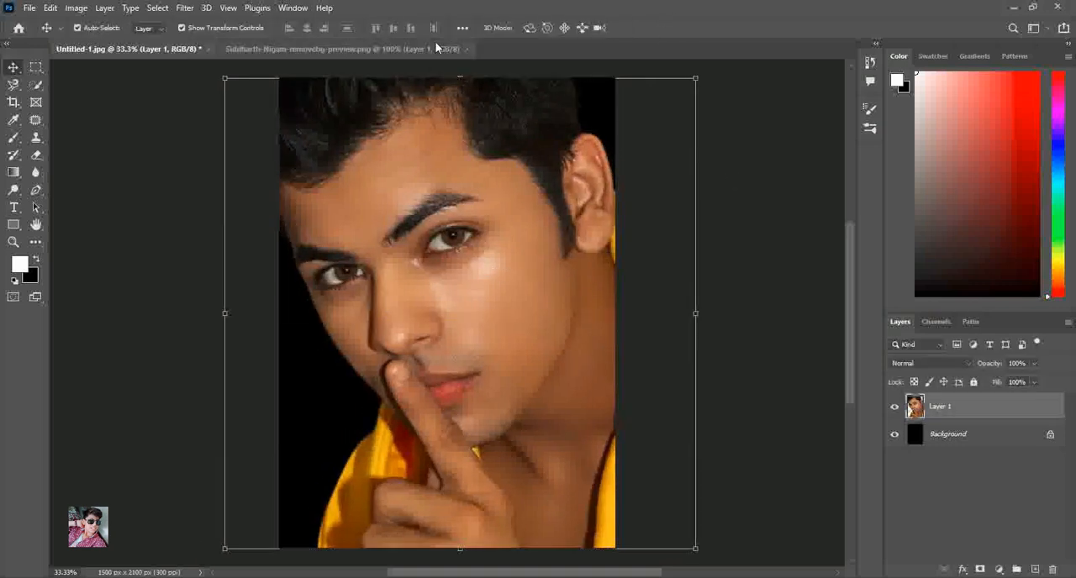
Convert the portrait layer to black and white with the Camera Raw filter's Monochrome profile
{"action": "left_click", "coordinate": [183, 10]}
{"action": "left_click", "coordinate": [220, 115]}
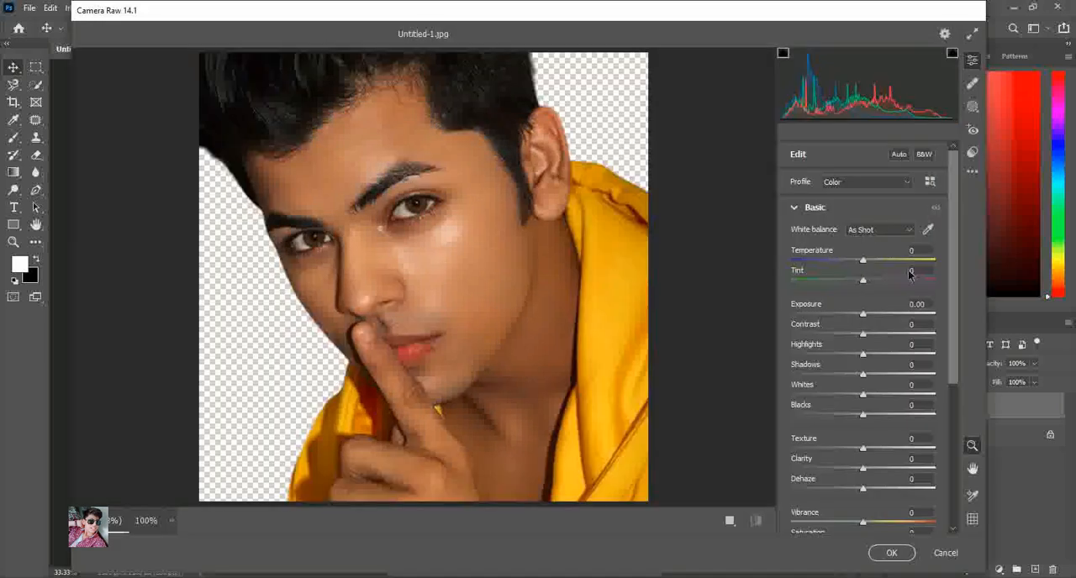
{"action": "left_click", "coordinate": [923, 155]}
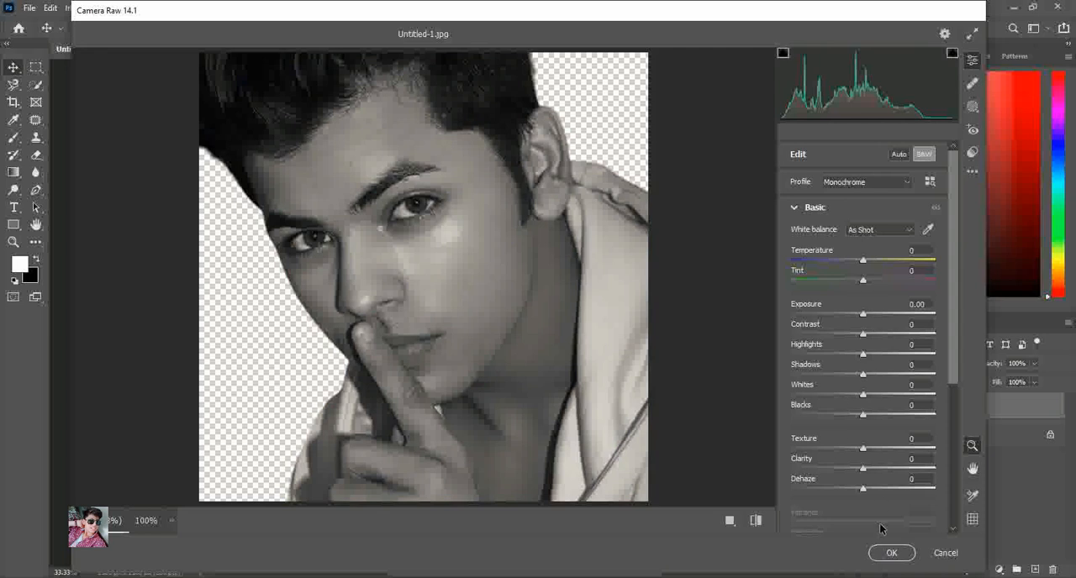
{"action": "left_click", "coordinate": [931, 181]}
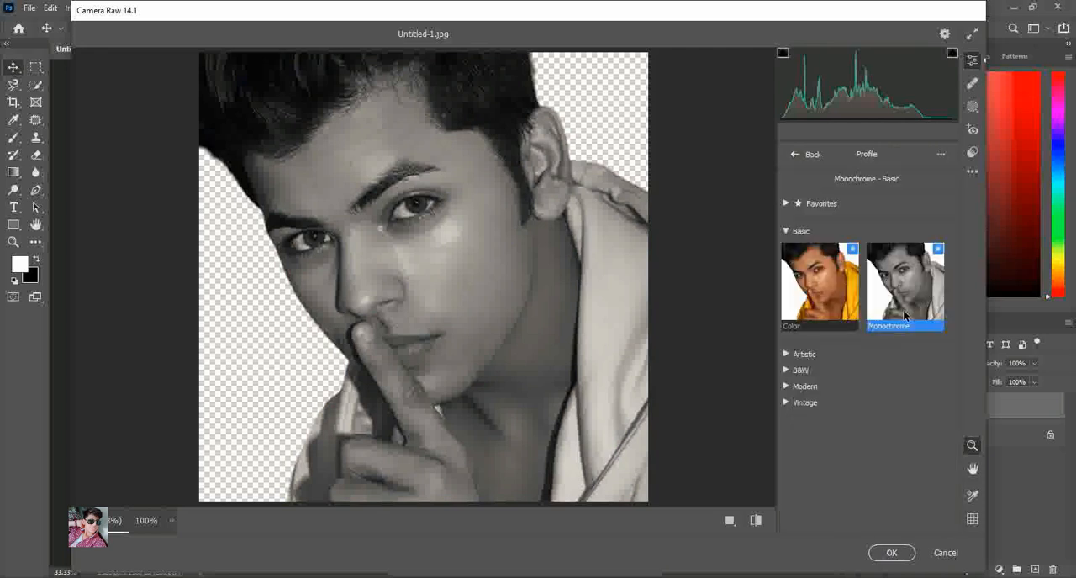
{"action": "left_click", "coordinate": [892, 555]}
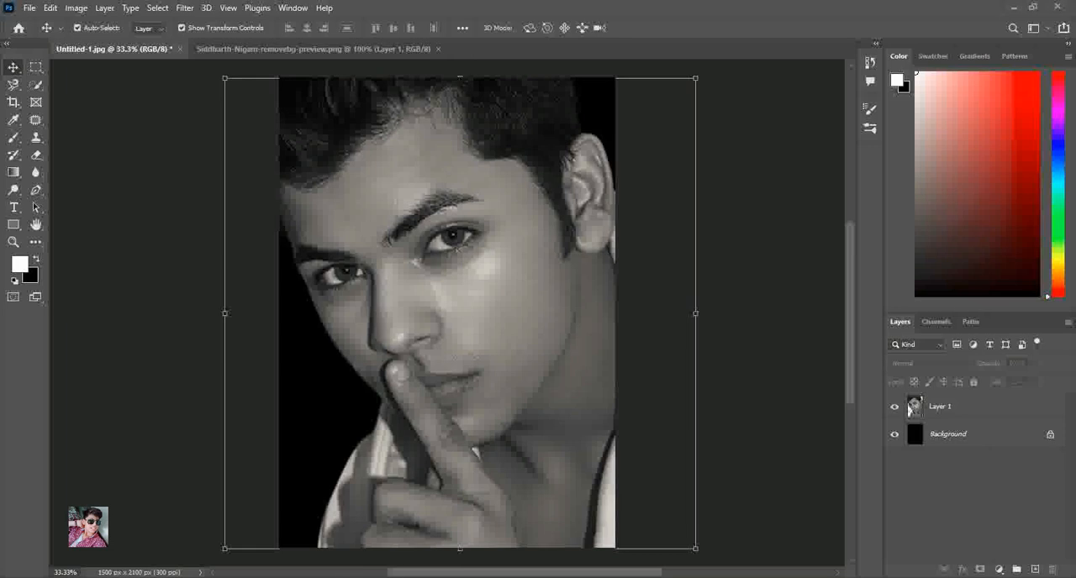
Place the crack texture PicsArt_10-13-04.17.24 from the Downloads folder above the portrait and set its blend mode to Multiply
{"action": "key", "text": "super+e"}
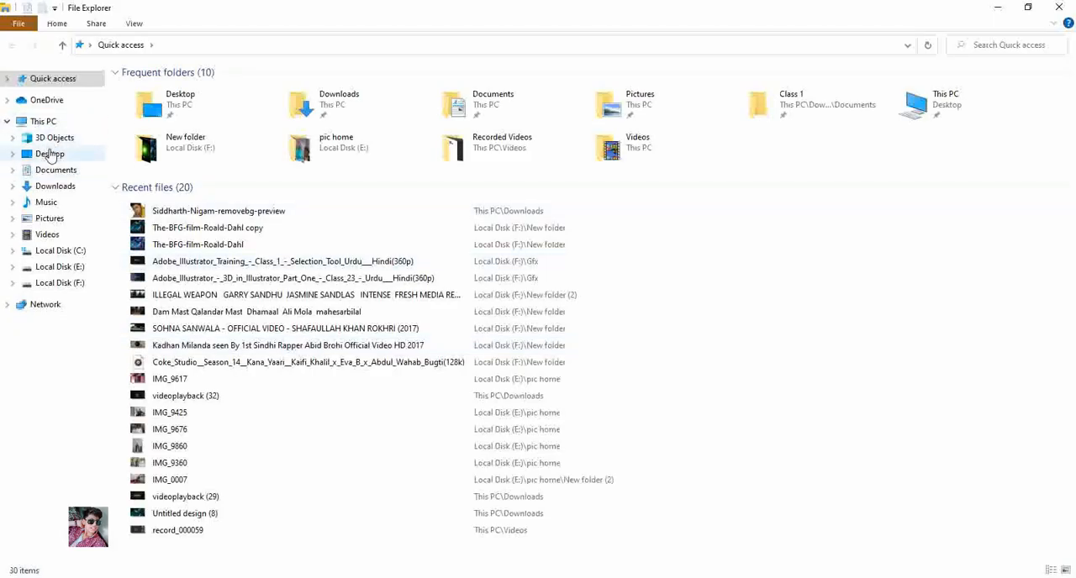
{"action": "left_click", "coordinate": [50, 155]}
{"action": "left_click", "coordinate": [56, 186]}
{"action": "left_click_drag", "start_coordinate": [1071, 87], "coordinate": [1070, 162]}
{"action": "left_click_drag", "start_coordinate": [717, 259], "coordinate": [542, 411]}
{"action": "left_click", "coordinate": [920, 368]}
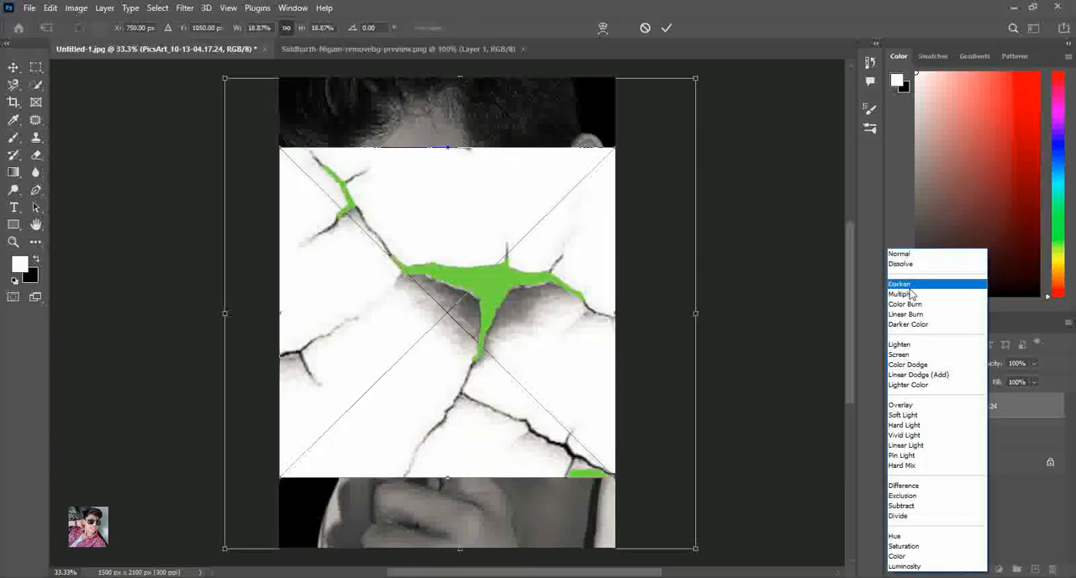
{"action": "left_click", "coordinate": [909, 285]}
Scale the crack texture to about 12.84%, rotate it about 25.9°, and position it over the face so the cracks cross the eye and cheek
{"action": "left_click_drag", "start_coordinate": [595, 465], "coordinate": [474, 352]}
{"action": "left_click_drag", "start_coordinate": [366, 264], "coordinate": [486, 315]}
{"action": "left_click_drag", "start_coordinate": [599, 417], "coordinate": [516, 377]}
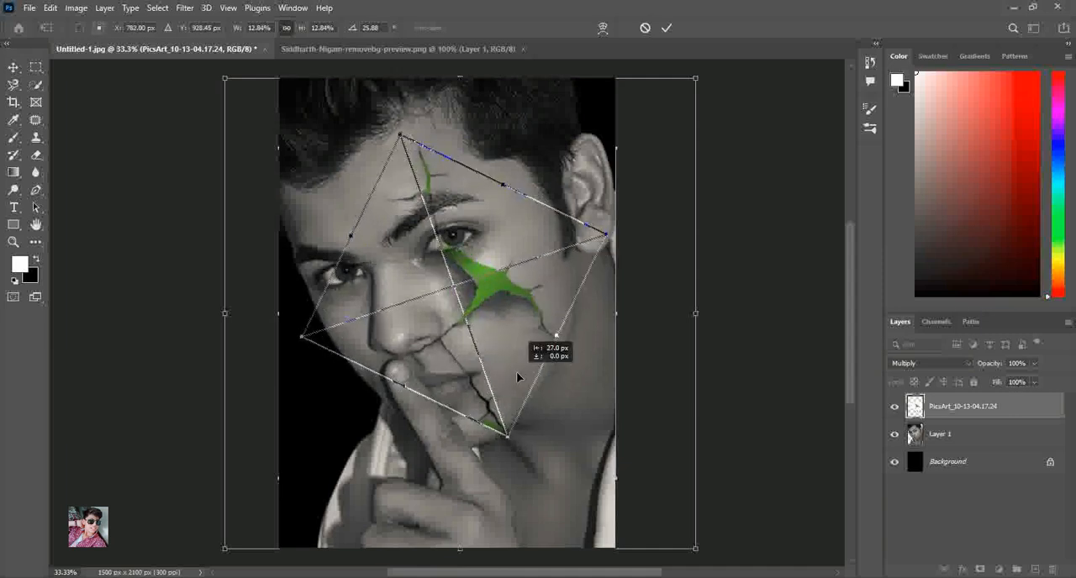
{"action": "left_click", "coordinate": [666, 28]}
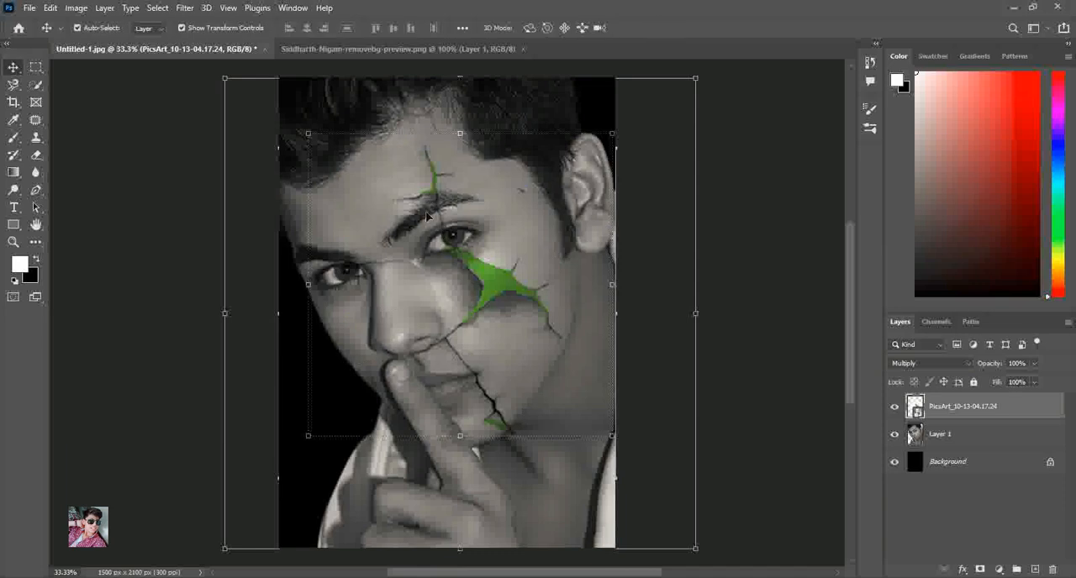
Rasterize the crack layer and paint white over the stray cracks around the nose, mouth and chin
{"action": "left_click", "coordinate": [14, 137]}
{"action": "left_click", "coordinate": [536, 226]}
{"action": "key", "text": "Return"}
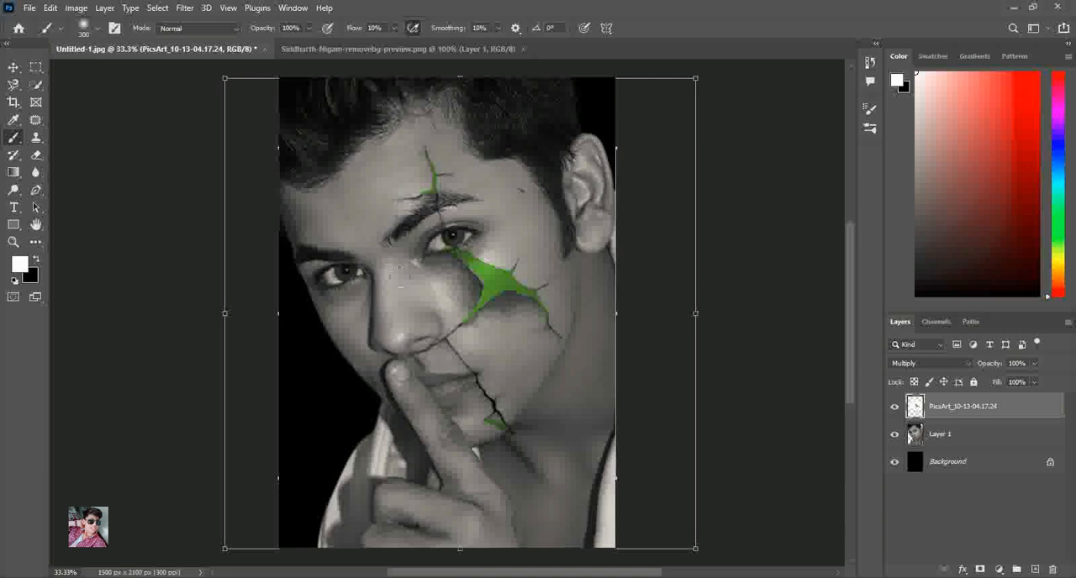
{"action": "mouse_move", "coordinate": [423, 335]}
{"action": "left_mouse_down"}
{"action": "mouse_move", "coordinate": [458, 363]}
{"action": "mouse_move", "coordinate": [500, 430]}
{"action": "mouse_move", "coordinate": [473, 381]}
{"action": "left_mouse_up"}
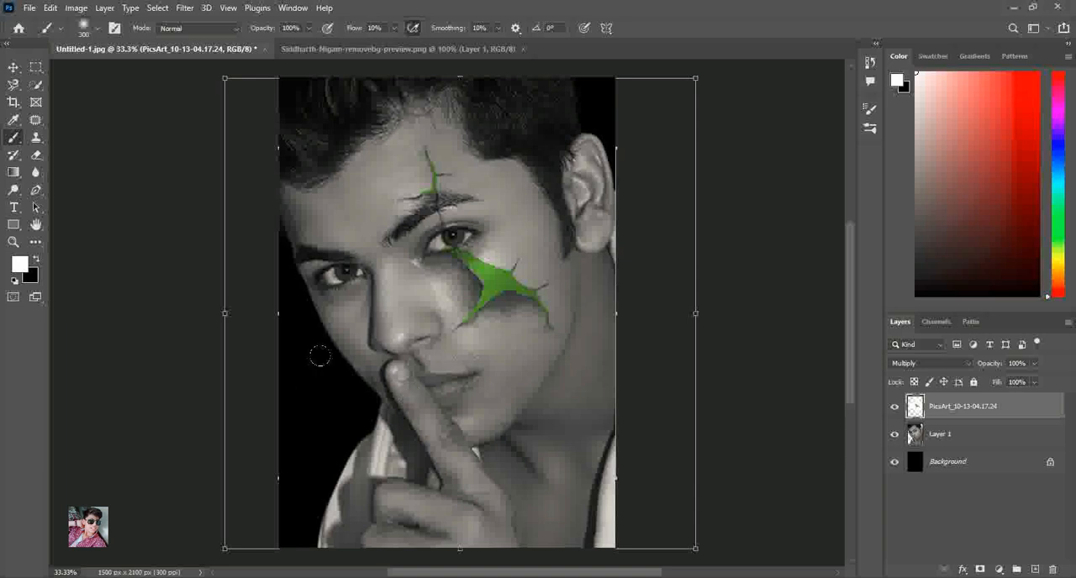
Select the large green crack on the cheek with the Magic Wand and delete that area from Layer 1
{"action": "left_click", "coordinate": [12, 66]}
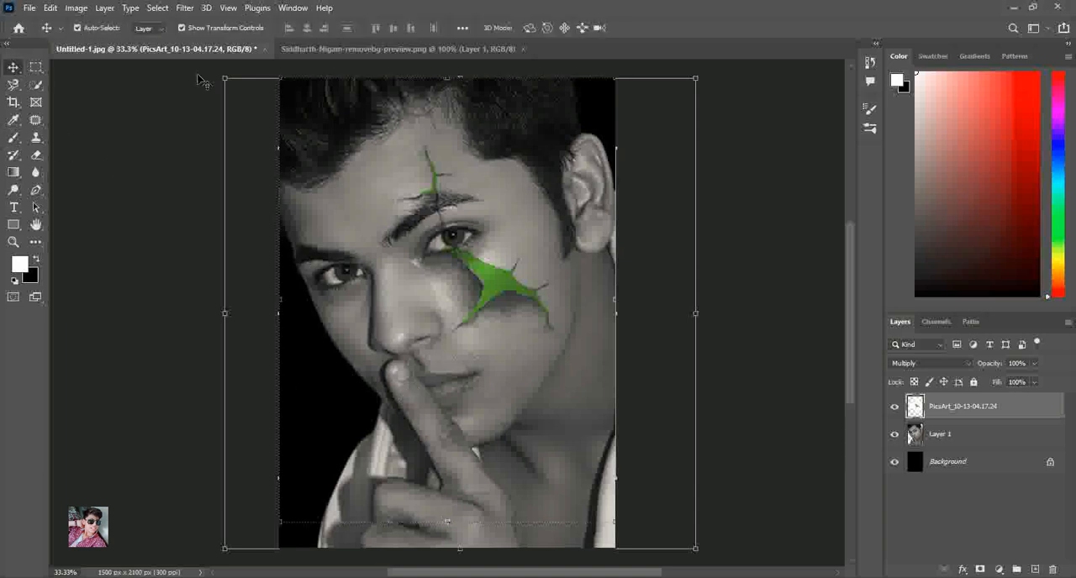
{"action": "left_click", "coordinate": [35, 84]}
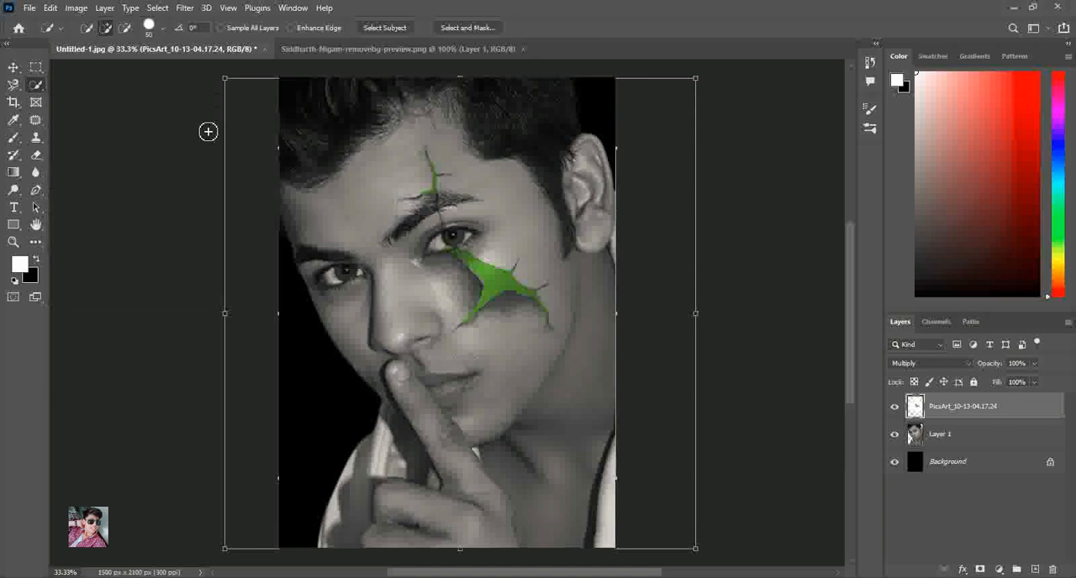
{"action": "right_click", "coordinate": [35, 84]}
{"action": "left_click", "coordinate": [90, 113]}
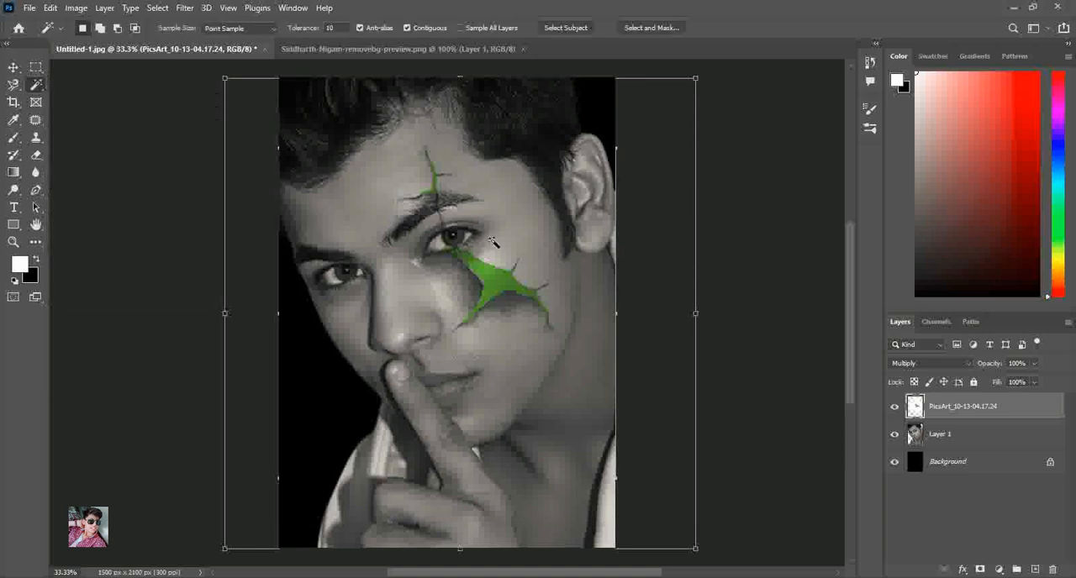
{"action": "left_click", "coordinate": [13, 241]}
{"action": "left_click_drag", "start_coordinate": [384, 139], "coordinate": [579, 384]}
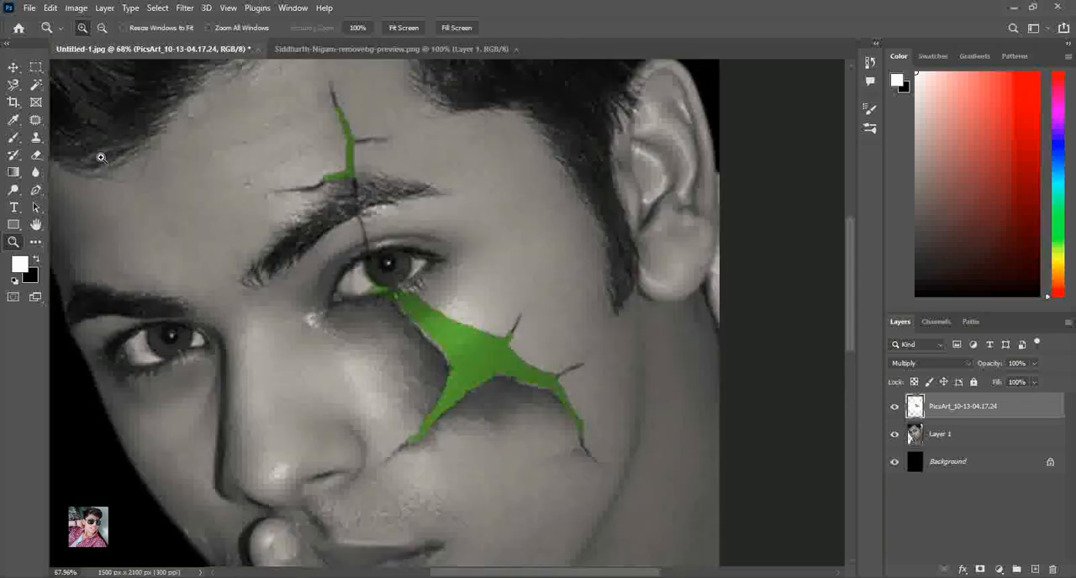
{"action": "left_click", "coordinate": [35, 84]}
{"action": "left_click", "coordinate": [459, 363]}
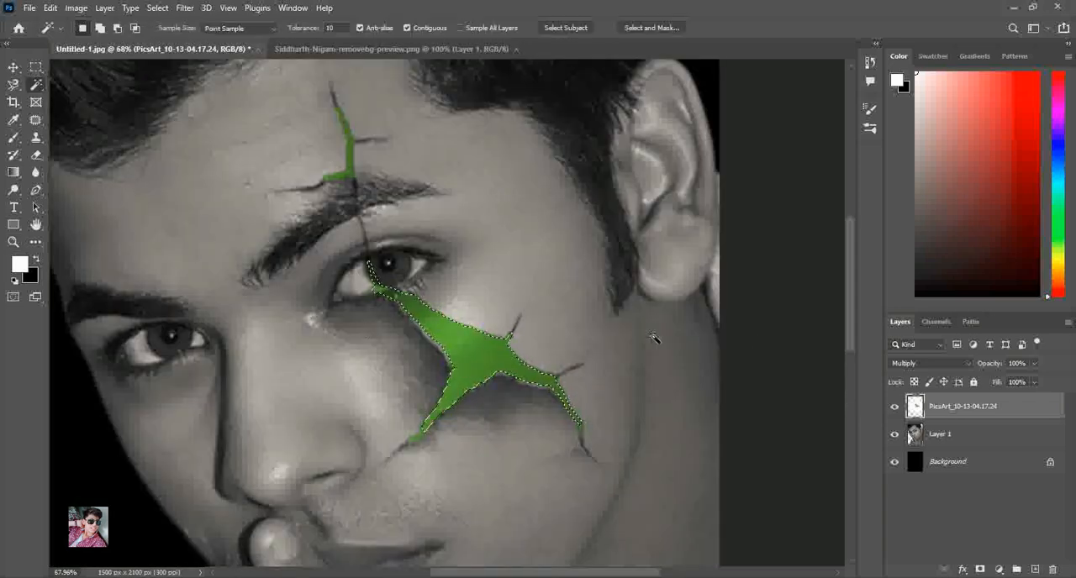
{"action": "left_click", "coordinate": [939, 439]}
{"action": "key", "text": "Delete"}
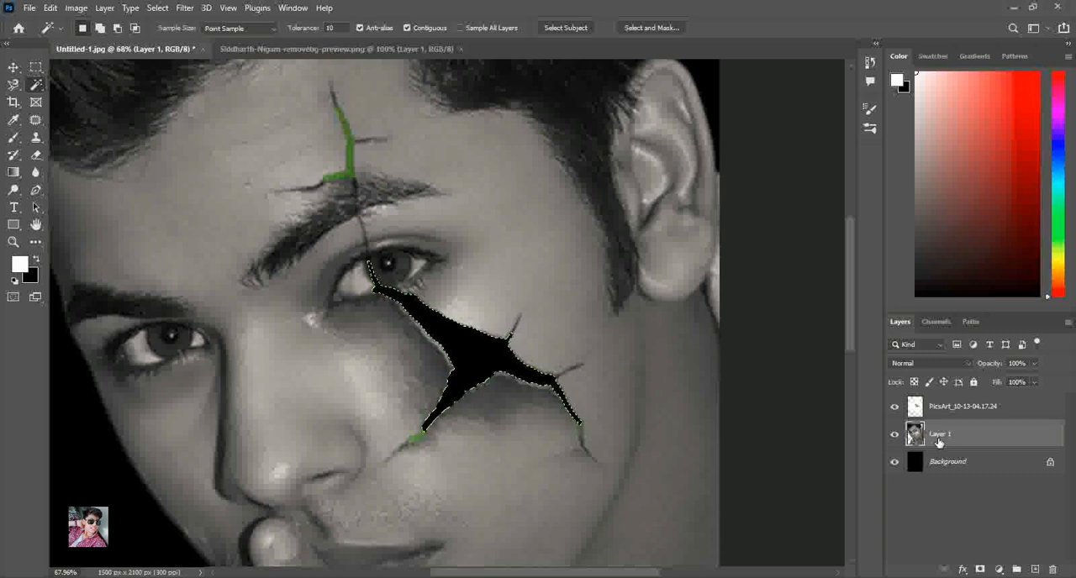
Select the green forehead crack on the texture layer and delete that area from Layer 1
{"action": "left_click", "coordinate": [984, 406]}
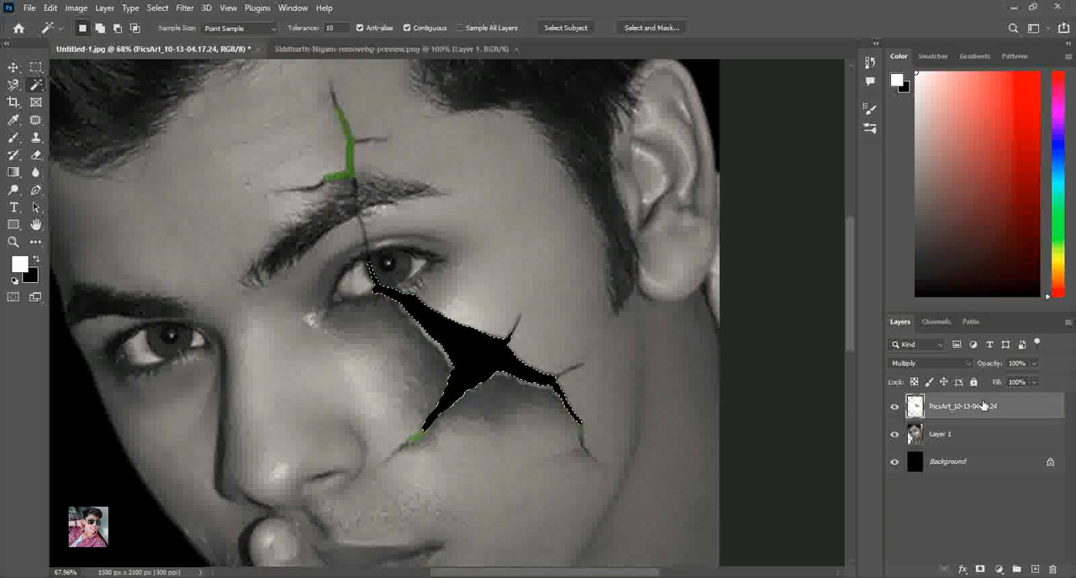
{"action": "left_click", "coordinate": [345, 145]}
{"action": "left_click", "coordinate": [940, 436]}
{"action": "key", "text": "Delete"}
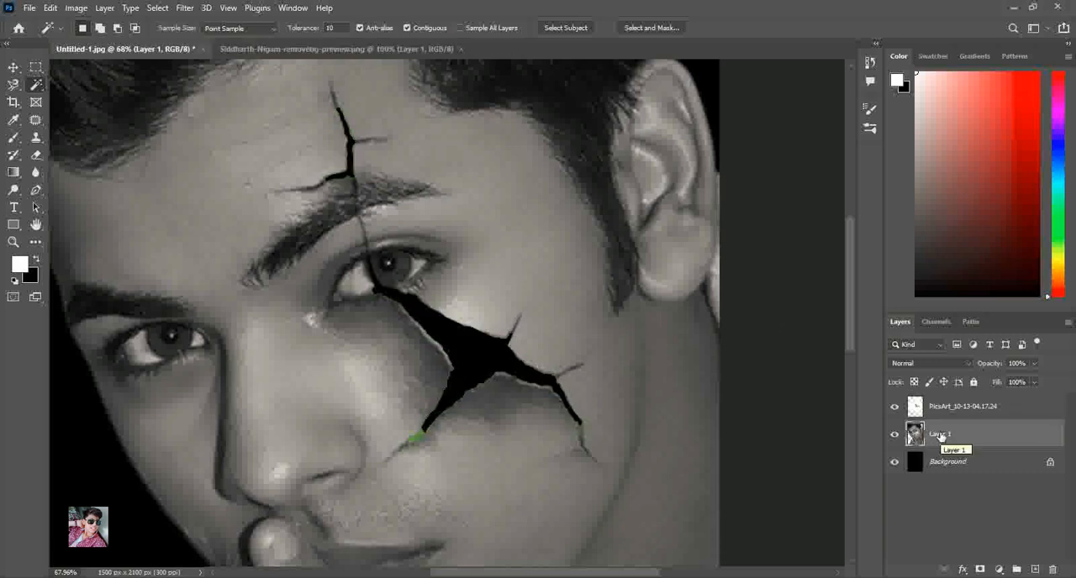
Cut the remaining green tips of the cheek crack out of Layer 1 using selections from the texture layer, and clear the selection
{"action": "left_click", "coordinate": [984, 409]}
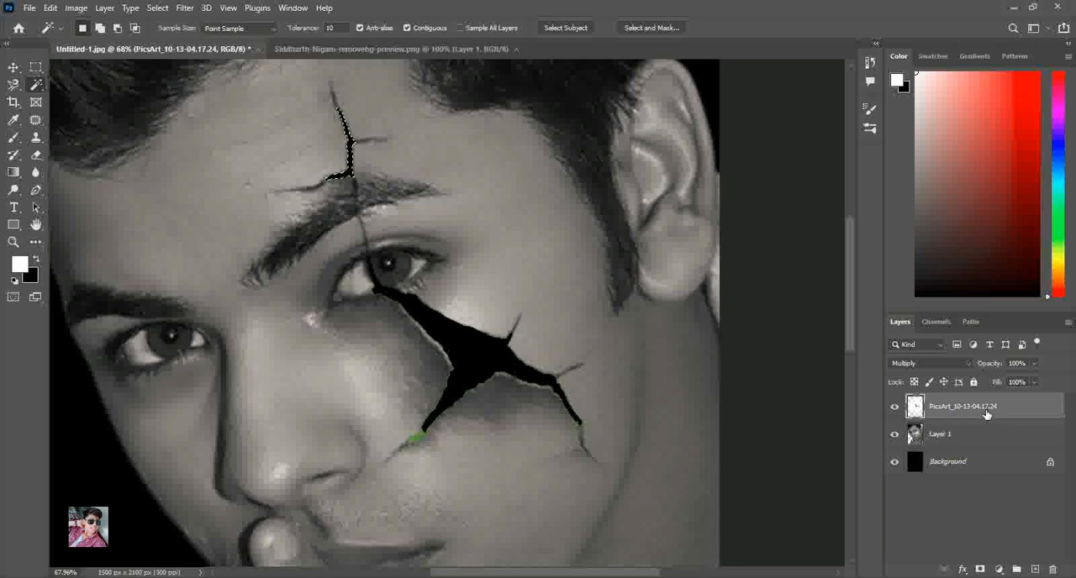
{"action": "left_click", "coordinate": [423, 435]}
{"action": "left_click", "coordinate": [978, 436]}
{"action": "left_click", "coordinate": [971, 420]}
{"action": "left_click", "coordinate": [969, 448]}
{"action": "left_click", "coordinate": [997, 411]}
{"action": "left_click", "coordinate": [984, 438]}
{"action": "left_click", "coordinate": [985, 418]}
{"action": "key", "text": "v"}
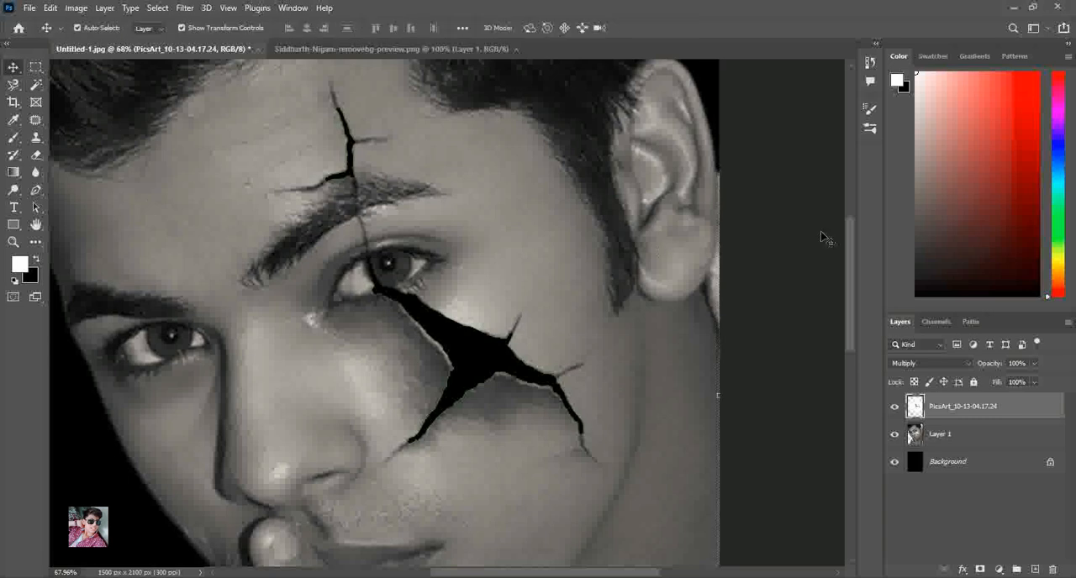
{"action": "left_click", "coordinate": [14, 243]}
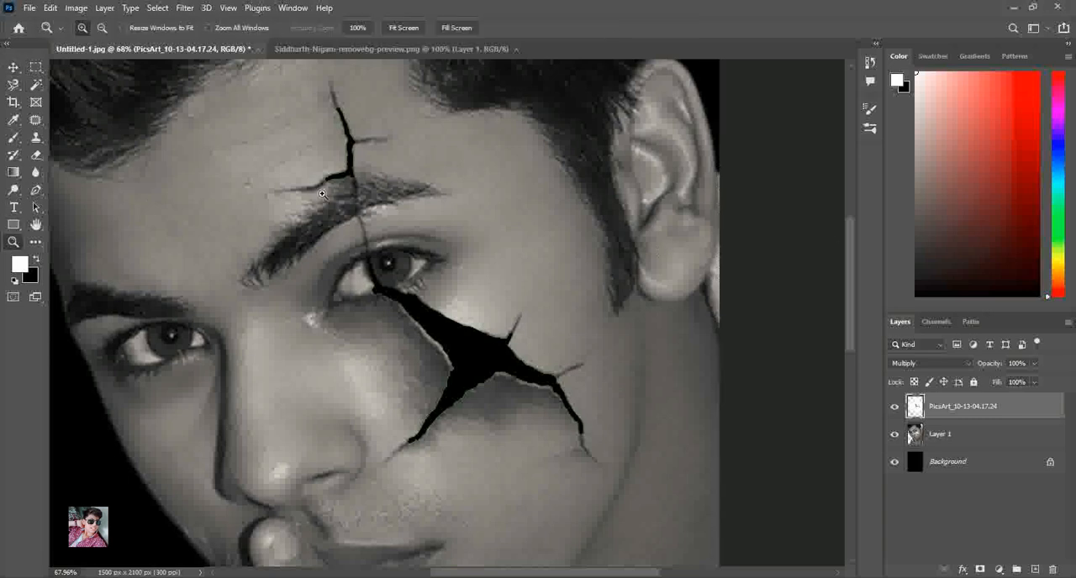
{"action": "right_click", "coordinate": [408, 184]}
{"action": "left_click", "coordinate": [434, 192]}
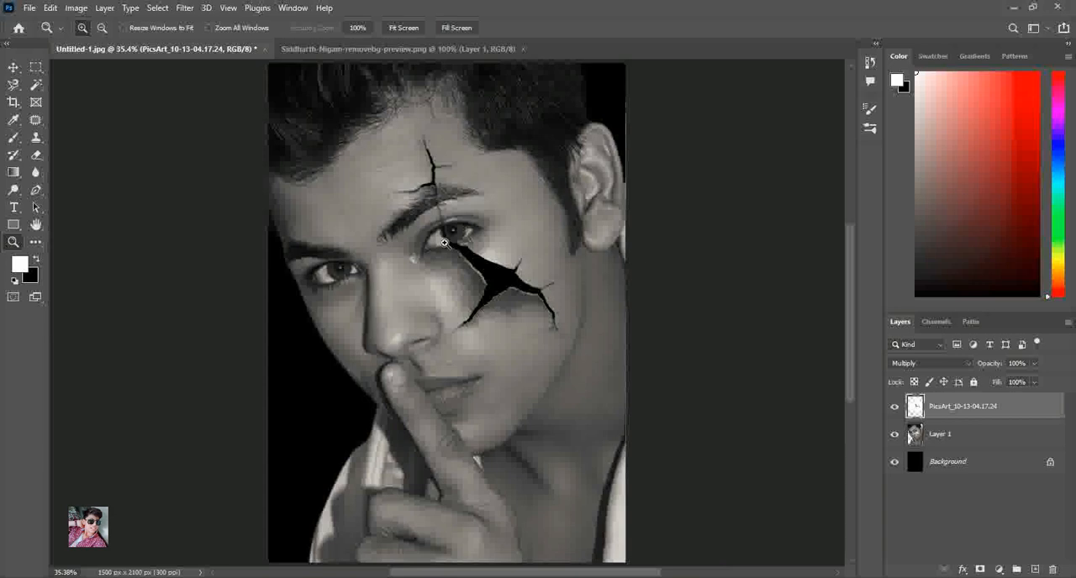
{"action": "left_click", "coordinate": [36, 86]}
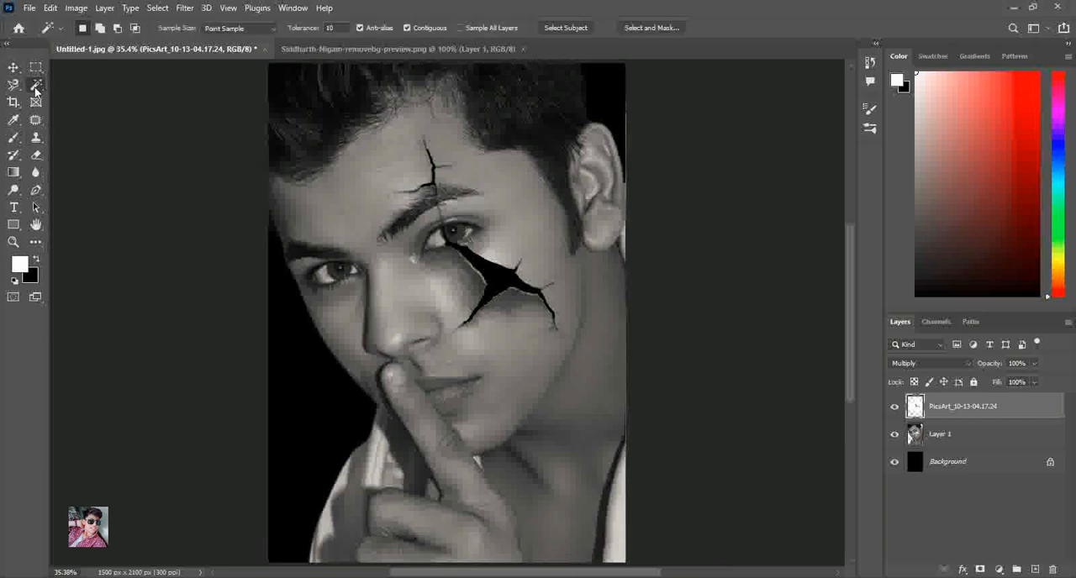
{"action": "right_click", "coordinate": [36, 87]}
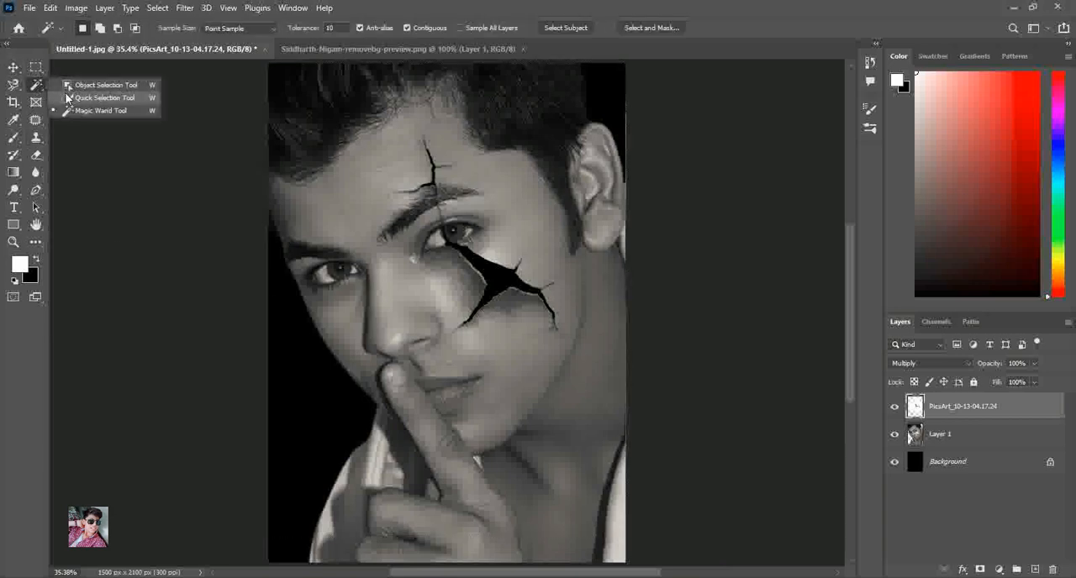
Erase the eyeball crossed by the crack from Layer 1 with the Eraser at sizes 30 and 20, keeping the eyelids and lashes
{"action": "left_click", "coordinate": [36, 154]}
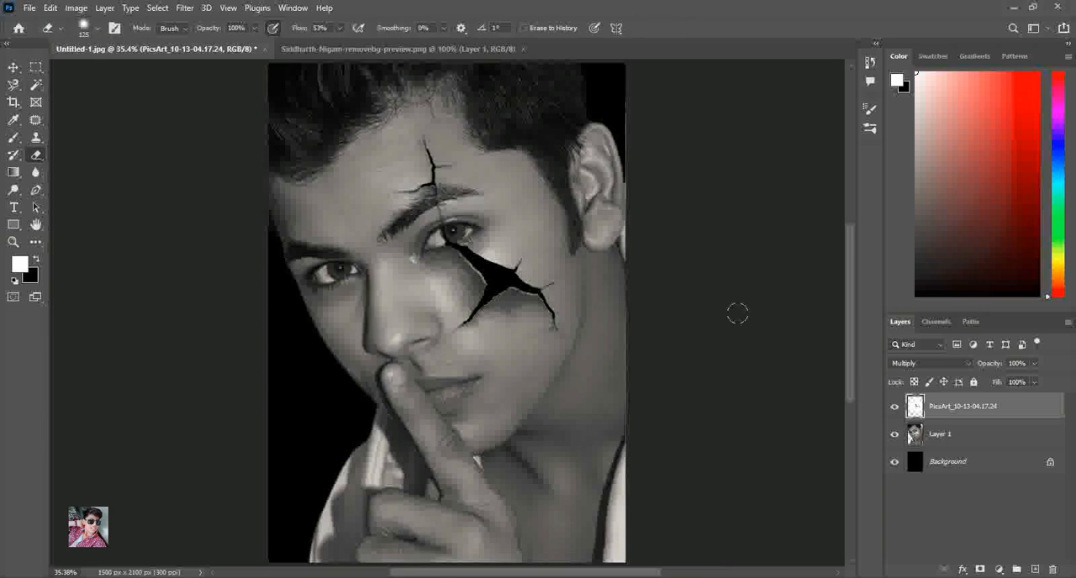
{"action": "left_click", "coordinate": [940, 444]}
{"action": "left_click", "coordinate": [12, 243]}
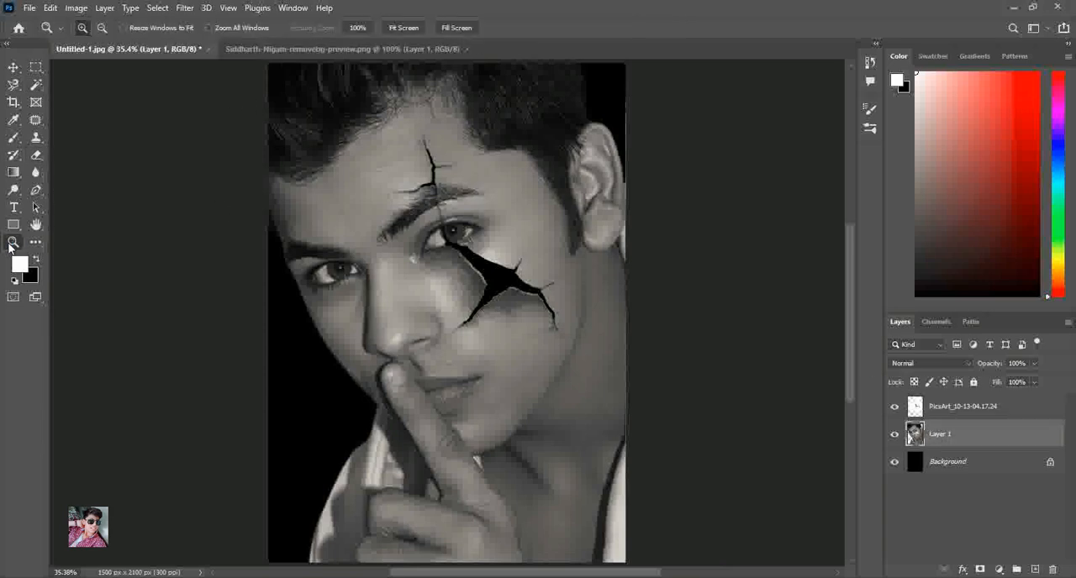
{"action": "left_click_drag", "start_coordinate": [353, 94], "coordinate": [590, 386]}
{"action": "left_click", "coordinate": [35, 155]}
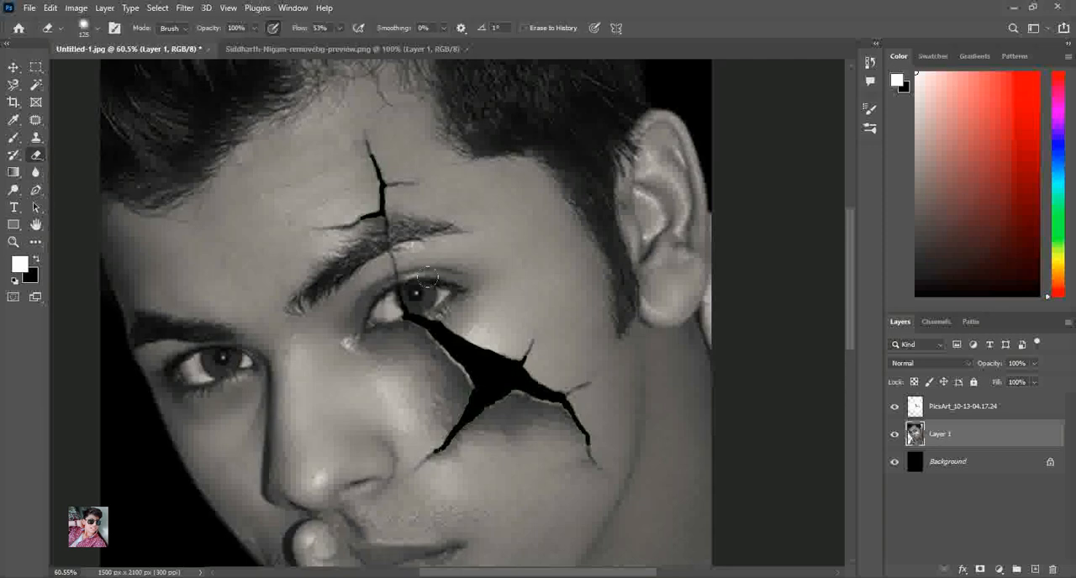
{"action": "left_click", "coordinate": [12, 242]}
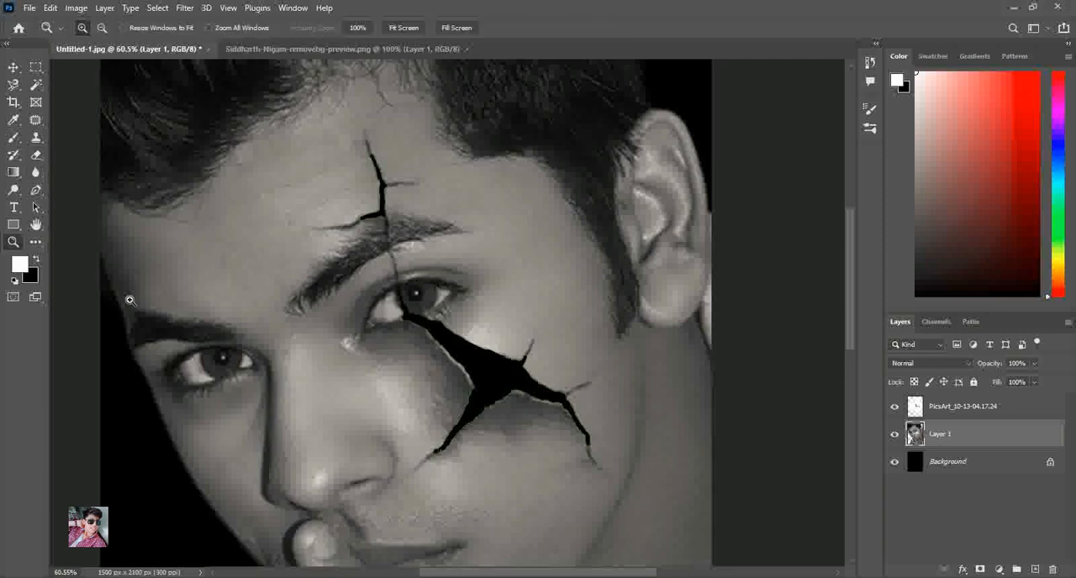
{"action": "left_click_drag", "start_coordinate": [527, 368], "coordinate": [264, 204]}
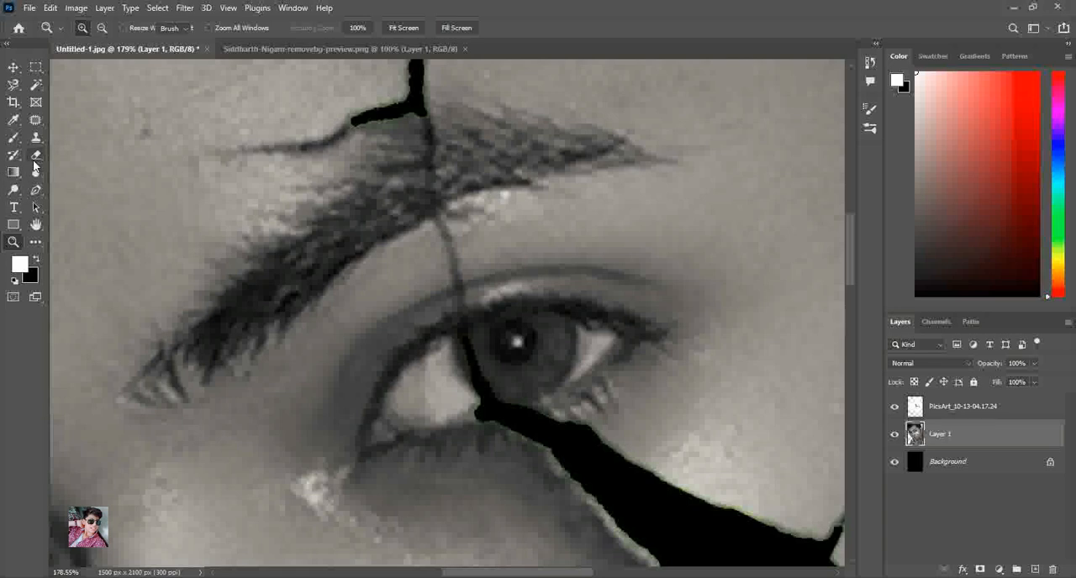
{"action": "left_click", "coordinate": [35, 154]}
{"action": "mouse_move", "coordinate": [496, 349]}
{"action": "left_mouse_down"}
{"action": "mouse_move", "coordinate": [469, 364]}
{"action": "mouse_move", "coordinate": [478, 343]}
{"action": "mouse_move", "coordinate": [453, 352]}
{"action": "mouse_move", "coordinate": [471, 338]}
{"action": "mouse_move", "coordinate": [431, 371]}
{"action": "mouse_move", "coordinate": [431, 354]}
{"action": "mouse_move", "coordinate": [413, 381]}
{"action": "mouse_move", "coordinate": [450, 356]}
{"action": "mouse_move", "coordinate": [440, 377]}
{"action": "mouse_move", "coordinate": [459, 372]}
{"action": "mouse_move", "coordinate": [411, 383]}
{"action": "mouse_move", "coordinate": [418, 393]}
{"action": "mouse_move", "coordinate": [394, 399]}
{"action": "mouse_move", "coordinate": [392, 415]}
{"action": "mouse_move", "coordinate": [570, 353]}
{"action": "mouse_move", "coordinate": [521, 329]}
{"action": "left_mouse_up"}
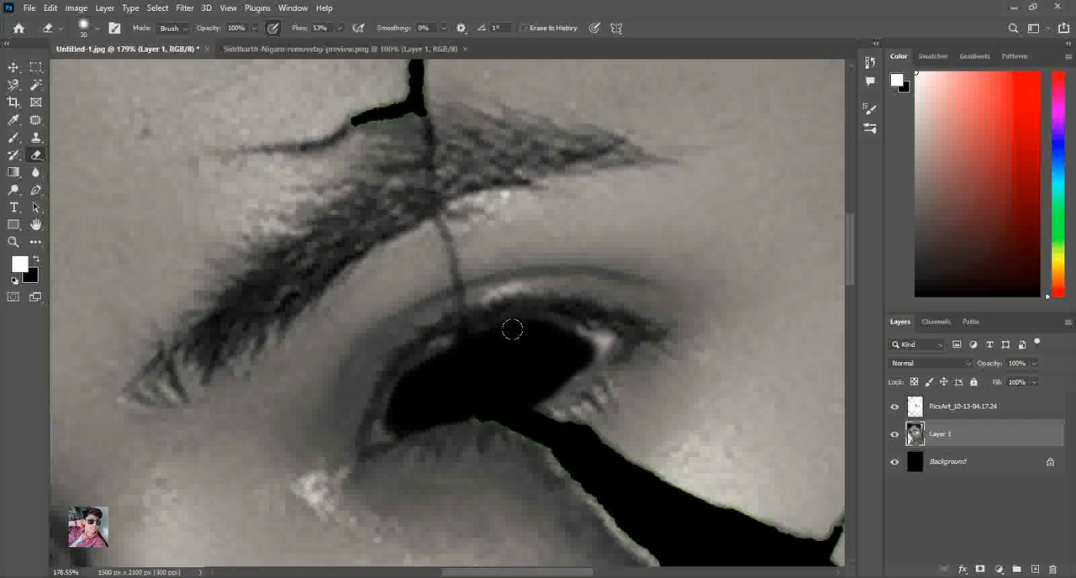
{"action": "mouse_move", "coordinate": [462, 347]}
{"action": "left_mouse_down"}
{"action": "mouse_move", "coordinate": [414, 376]}
{"action": "mouse_move", "coordinate": [455, 334]}
{"action": "mouse_move", "coordinate": [416, 376]}
{"action": "mouse_move", "coordinate": [470, 338]}
{"action": "mouse_move", "coordinate": [517, 322]}
{"action": "mouse_move", "coordinate": [617, 357]}
{"action": "mouse_move", "coordinate": [562, 331]}
{"action": "mouse_move", "coordinate": [592, 346]}
{"action": "mouse_move", "coordinate": [580, 358]}
{"action": "mouse_move", "coordinate": [603, 339]}
{"action": "left_mouse_up"}
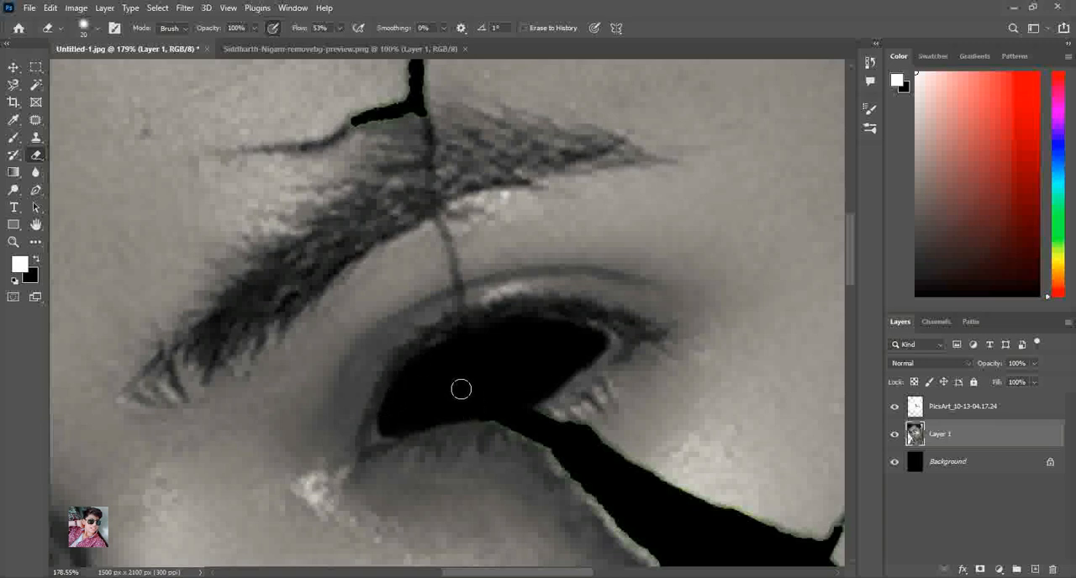
Try to select the whole eyeball of the uncracked eye with the Quick Selection tool, using a size 20 brush
{"action": "left_click", "coordinate": [14, 241]}
{"action": "right_click", "coordinate": [443, 288]}
{"action": "left_click", "coordinate": [461, 299]}
{"action": "left_click_drag", "start_coordinate": [279, 227], "coordinate": [400, 316]}
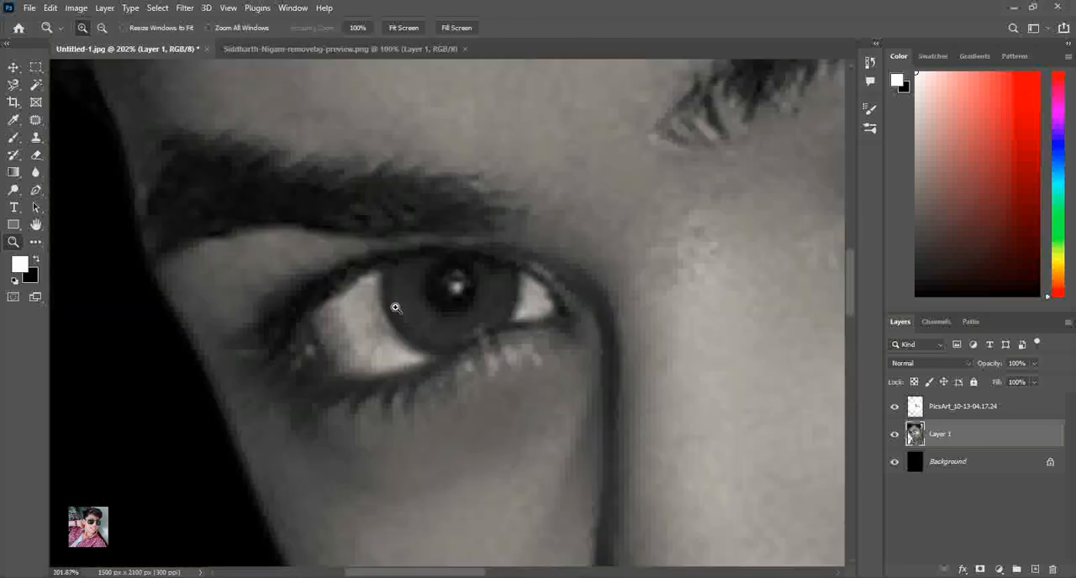
{"action": "right_click", "coordinate": [38, 88]}
{"action": "left_click", "coordinate": [84, 98]}
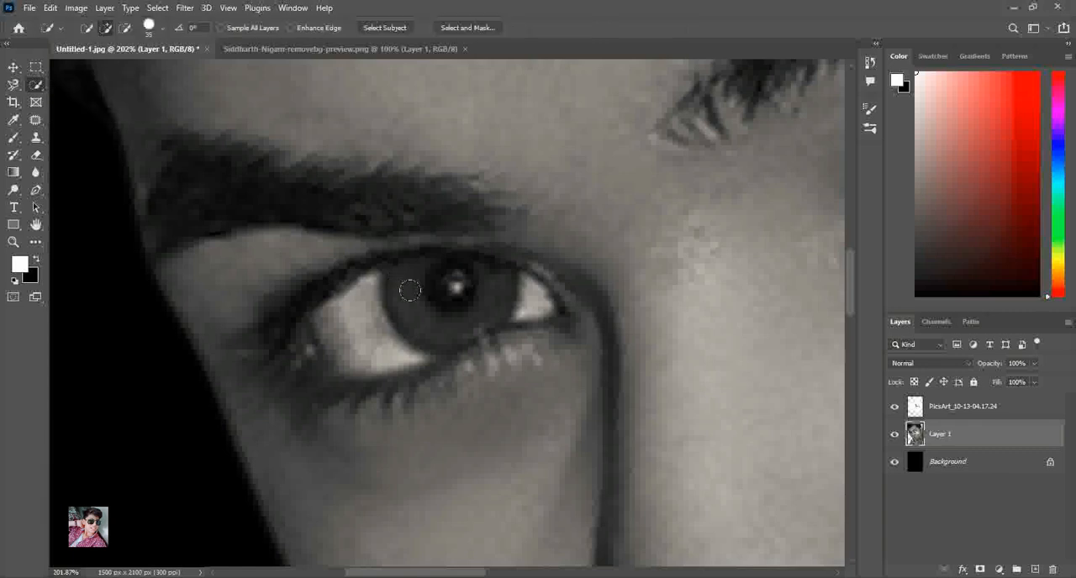
{"action": "left_click_drag", "start_coordinate": [407, 302], "coordinate": [415, 303]}
{"action": "key", "text": "bracketleft"}
{"action": "key", "text": "bracketleft"}
{"action": "key", "text": "bracketleft"}
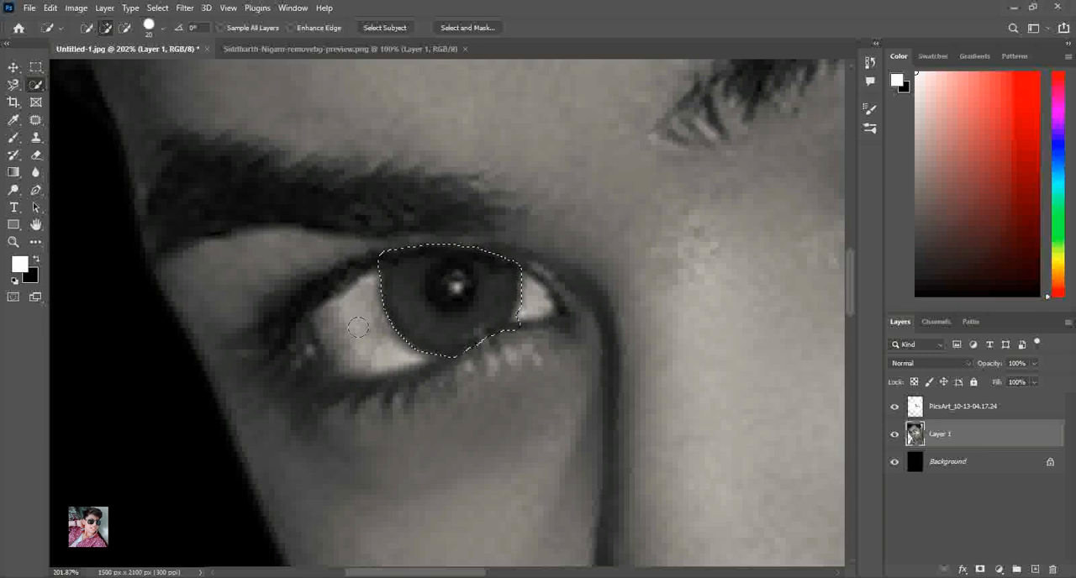
{"action": "mouse_move", "coordinate": [367, 324]}
{"action": "left_mouse_down"}
{"action": "mouse_move", "coordinate": [344, 344]}
{"action": "mouse_move", "coordinate": [312, 328]}
{"action": "mouse_move", "coordinate": [306, 341]}
{"action": "left_mouse_up"}
{"action": "left_click_drag", "start_coordinate": [502, 306], "coordinate": [543, 308]}
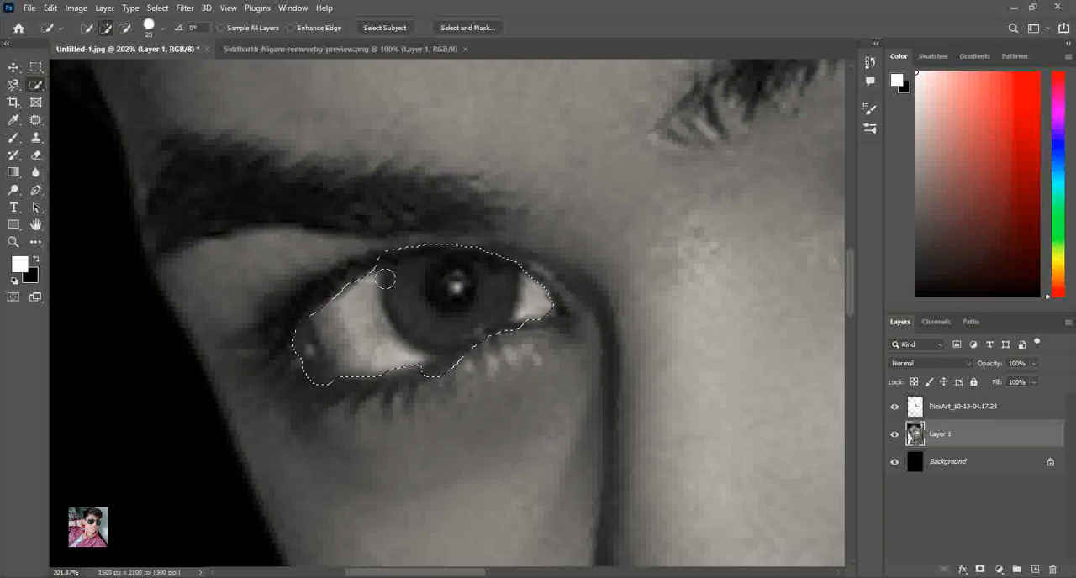
Subtract the eyelid edges from the eyeball selection with a size 9 brush, and clear the selection
{"action": "key", "text": "alt"}
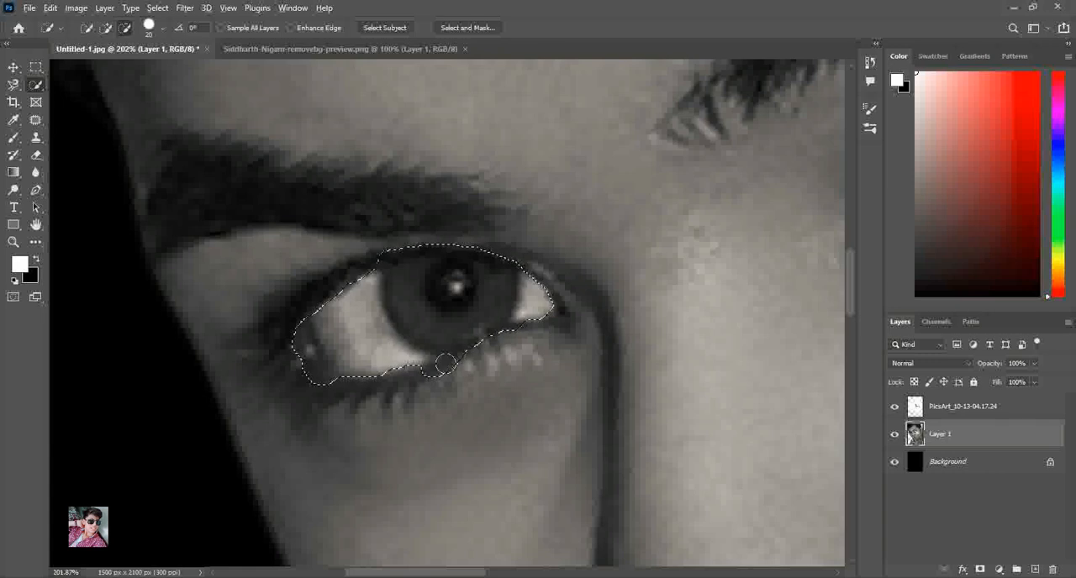
{"action": "key", "text": "bracketleft"}
{"action": "key", "text": "bracketleft"}
{"action": "key", "text": "bracketleft"}
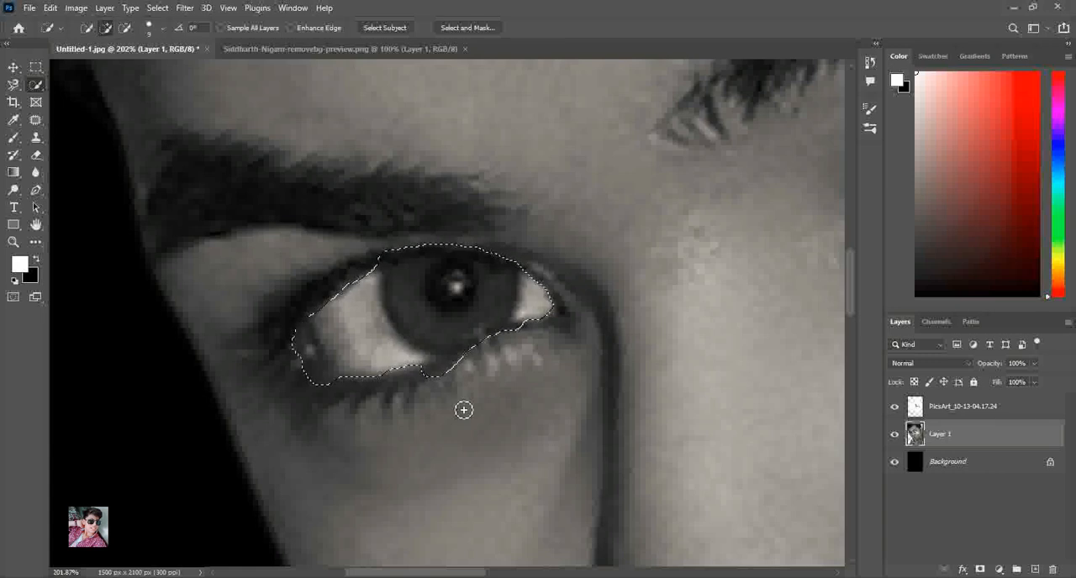
{"action": "left_click", "coordinate": [445, 381], "text": "alt"}
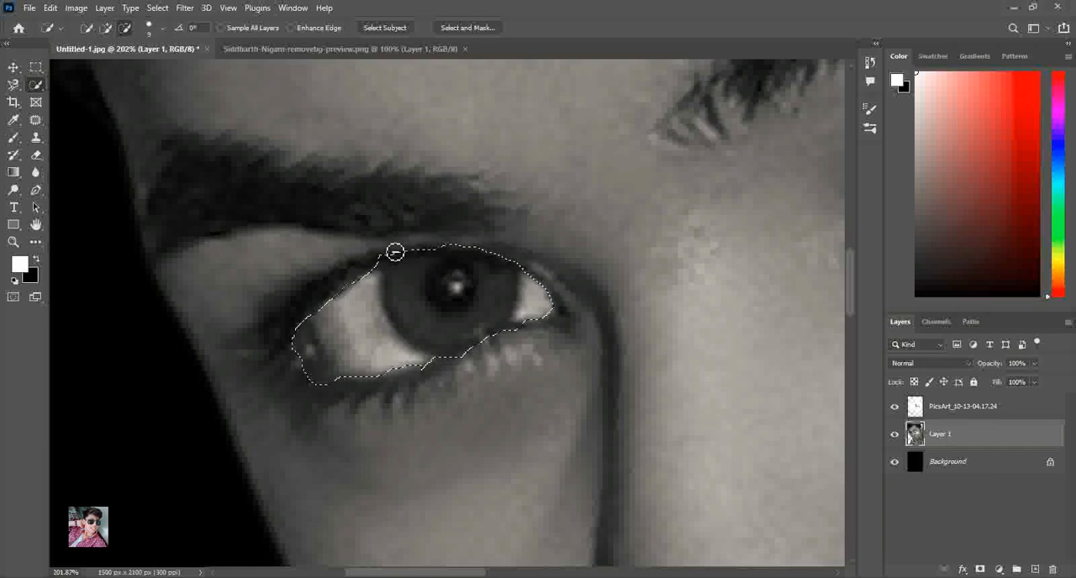
{"action": "left_click", "coordinate": [372, 261], "text": "alt"}
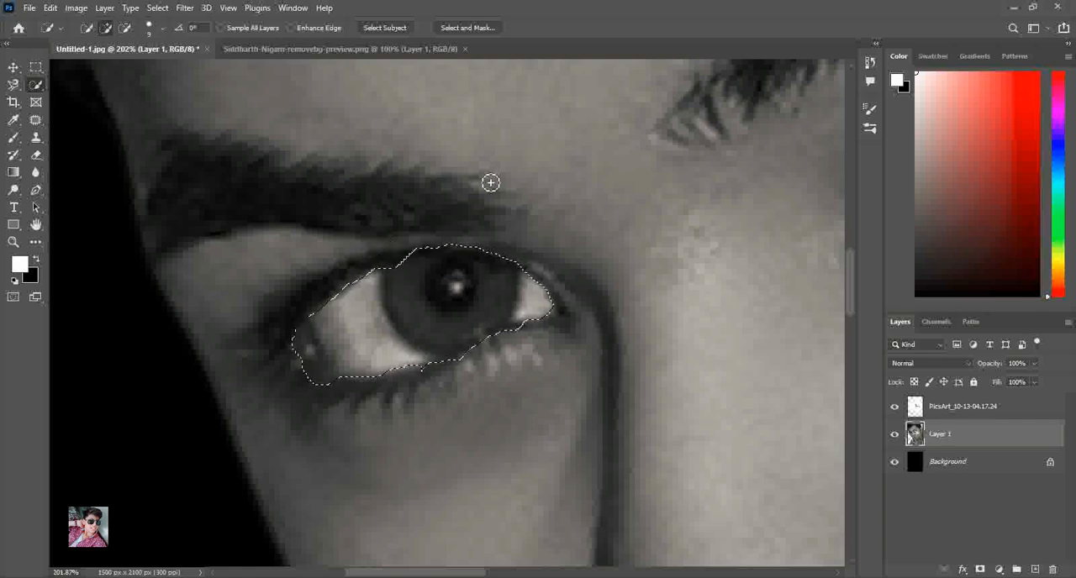
{"action": "mouse_move", "coordinate": [419, 251]}
{"action": "left_mouse_down"}
{"action": "mouse_move", "coordinate": [473, 243]}
{"action": "mouse_move", "coordinate": [509, 257]}
{"action": "left_mouse_up"}
{"action": "key", "text": "ctrl+d"}
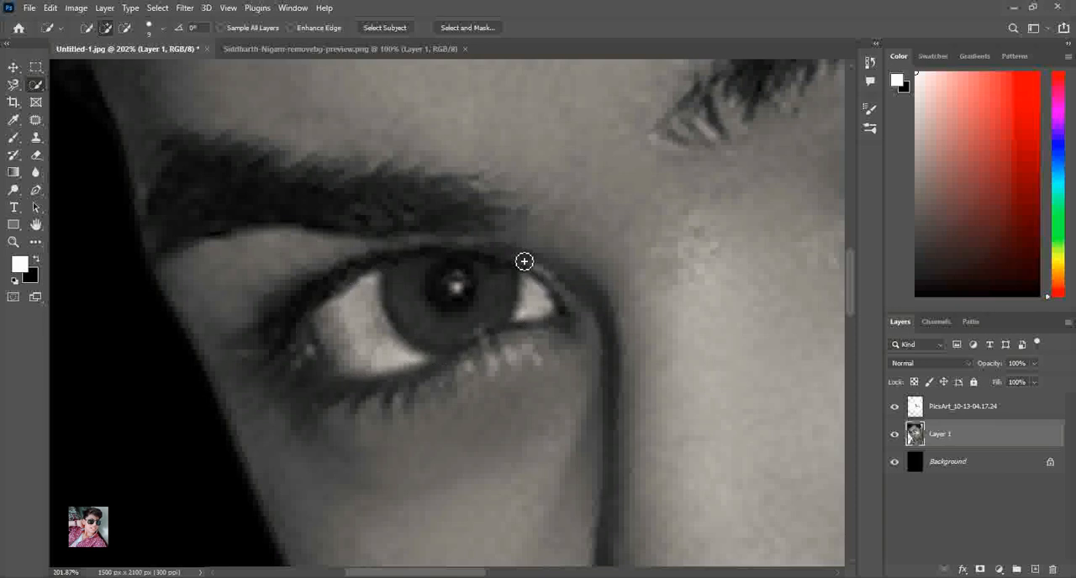
Erase the uncracked eye's eyeball from Layer 1 with the Eraser at sizes 30, 20 and 15, keeping the eyelids and lashes
{"action": "left_click", "coordinate": [35, 154]}
{"action": "key", "text": "bracketright"}
{"action": "mouse_move", "coordinate": [341, 362]}
{"action": "left_mouse_down"}
{"action": "mouse_move", "coordinate": [377, 328]}
{"action": "mouse_move", "coordinate": [399, 286]}
{"action": "mouse_move", "coordinate": [336, 331]}
{"action": "mouse_move", "coordinate": [349, 296]}
{"action": "mouse_move", "coordinate": [321, 312]}
{"action": "mouse_move", "coordinate": [403, 277]}
{"action": "mouse_move", "coordinate": [432, 286]}
{"action": "mouse_move", "coordinate": [353, 339]}
{"action": "mouse_move", "coordinate": [306, 322]}
{"action": "mouse_move", "coordinate": [396, 285]}
{"action": "mouse_move", "coordinate": [300, 339]}
{"action": "mouse_move", "coordinate": [370, 332]}
{"action": "mouse_move", "coordinate": [345, 343]}
{"action": "mouse_move", "coordinate": [492, 291]}
{"action": "mouse_move", "coordinate": [415, 262]}
{"action": "mouse_move", "coordinate": [353, 278]}
{"action": "mouse_move", "coordinate": [309, 313]}
{"action": "left_mouse_up"}
{"action": "mouse_move", "coordinate": [412, 290]}
{"action": "left_mouse_down"}
{"action": "mouse_move", "coordinate": [528, 295]}
{"action": "mouse_move", "coordinate": [497, 287]}
{"action": "left_mouse_up"}
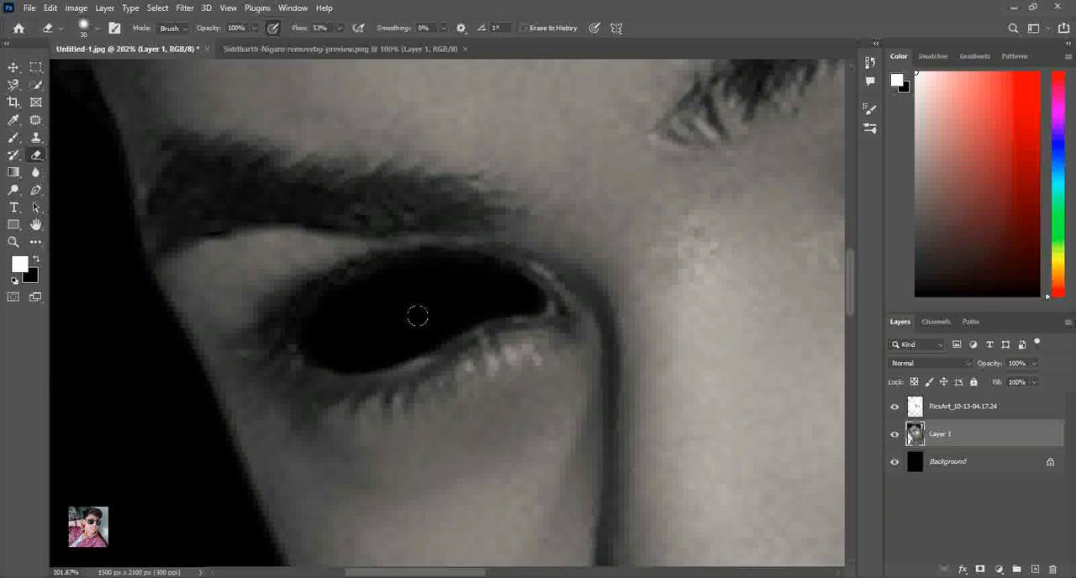
{"action": "mouse_move", "coordinate": [404, 330]}
{"action": "left_mouse_down"}
{"action": "mouse_move", "coordinate": [326, 346]}
{"action": "mouse_move", "coordinate": [334, 288]}
{"action": "left_mouse_up"}
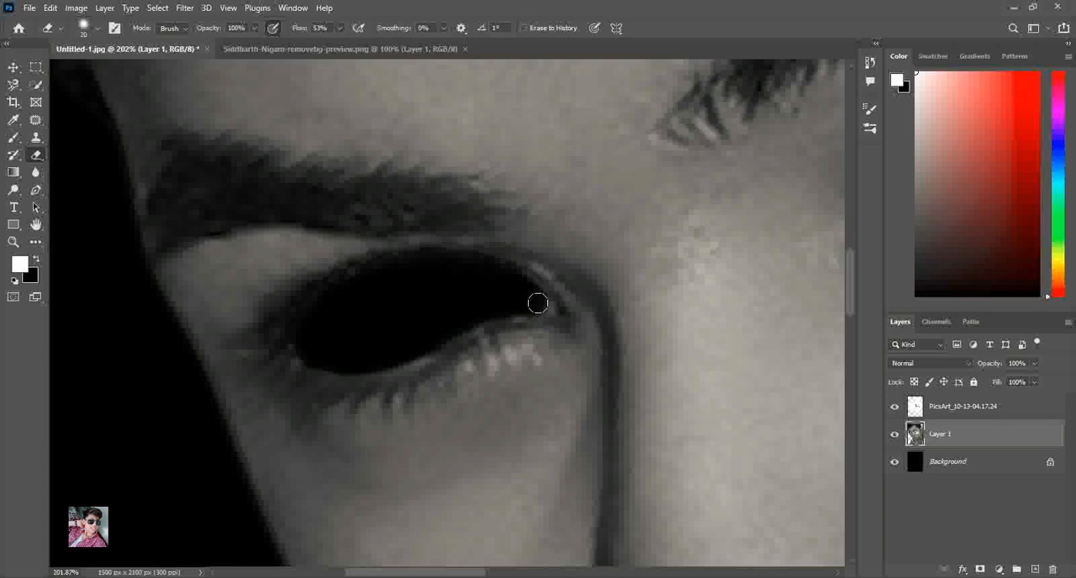
{"action": "key", "text": "bracketleft"}
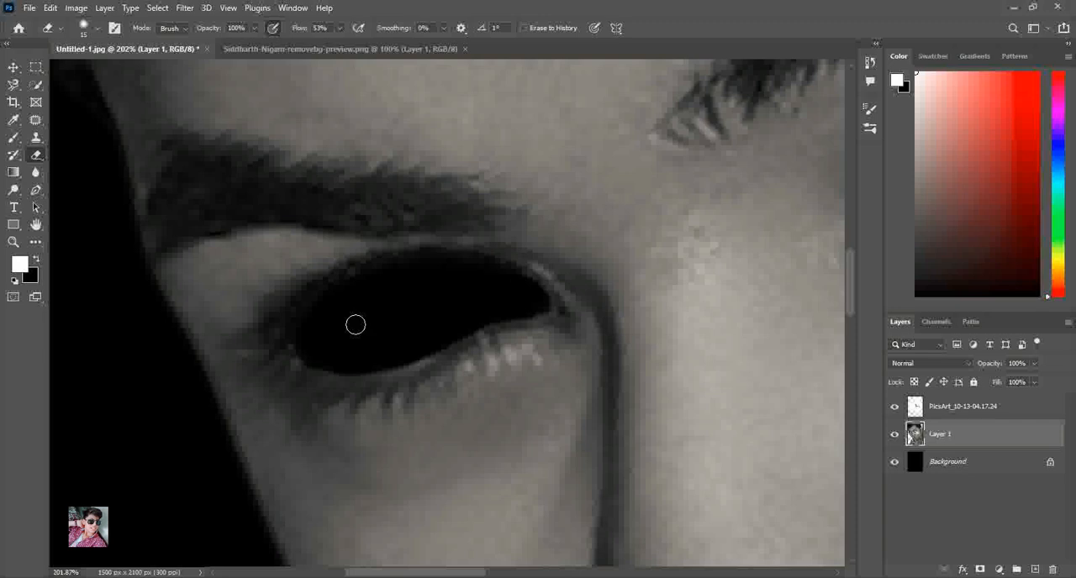
{"action": "left_click", "coordinate": [13, 242]}
{"action": "key", "text": "ctrl+0"}
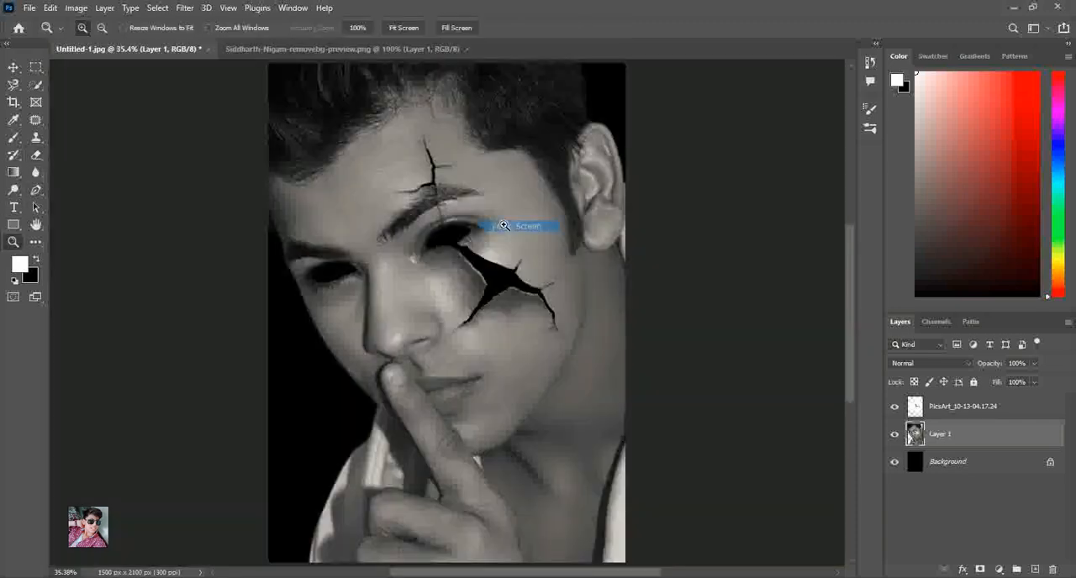
{"action": "left_click_drag", "start_coordinate": [504, 226], "coordinate": [625, 316]}
{"action": "right_click", "coordinate": [637, 339]}
{"action": "left_click", "coordinate": [717, 351]}
Place the Desktop image fire face elp (2) above the PicsArt layer, scaled to 13.79% and rotated about -25°, over the cracked eye
{"action": "left_click", "coordinate": [12, 68]}
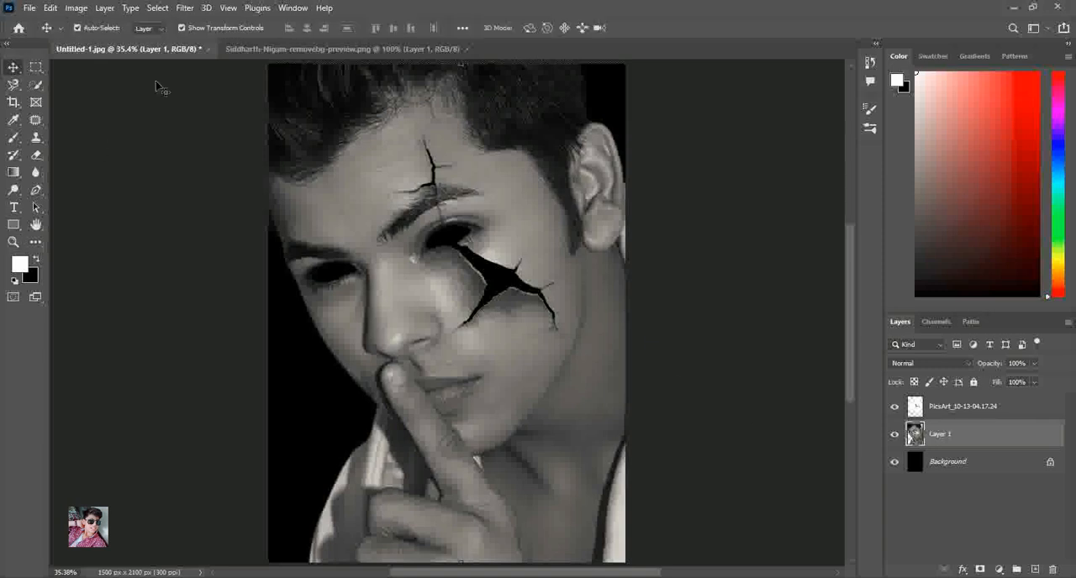
{"action": "left_click", "coordinate": [983, 405]}
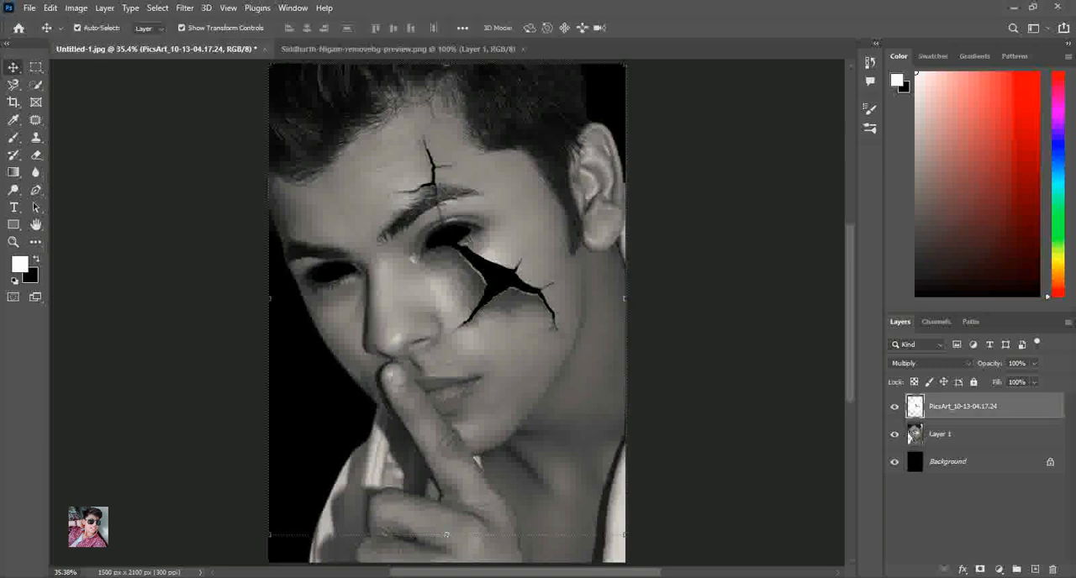
{"action": "mouse_move", "coordinate": [415, 577]}
{"action": "left_click", "coordinate": [415, 535]}
{"action": "left_click_drag", "start_coordinate": [1071, 178], "coordinate": [1072, 109]}
{"action": "left_click", "coordinate": [37, 158]}
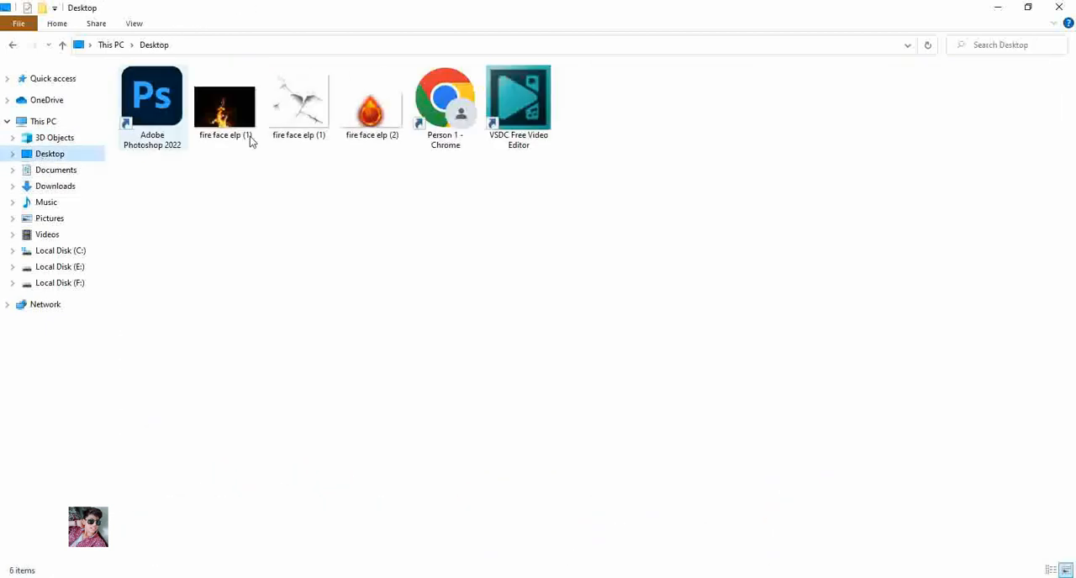
{"action": "left_click_drag", "start_coordinate": [343, 146], "coordinate": [507, 363]}
{"action": "left_click_drag", "start_coordinate": [625, 413], "coordinate": [548, 303]}
{"action": "left_click_drag", "start_coordinate": [407, 276], "coordinate": [453, 202]}
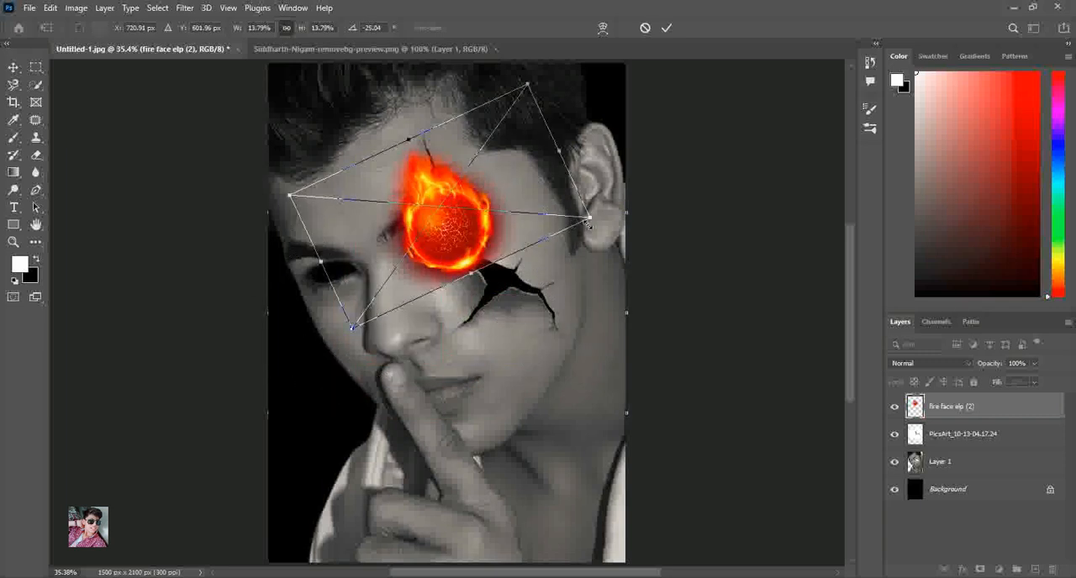
Move the fire face elp (2) layer between Layer 1 and Background, and enlarge the fireball slightly behind the cracked eye
{"action": "left_click_drag", "start_coordinate": [973, 412], "coordinate": [973, 476]}
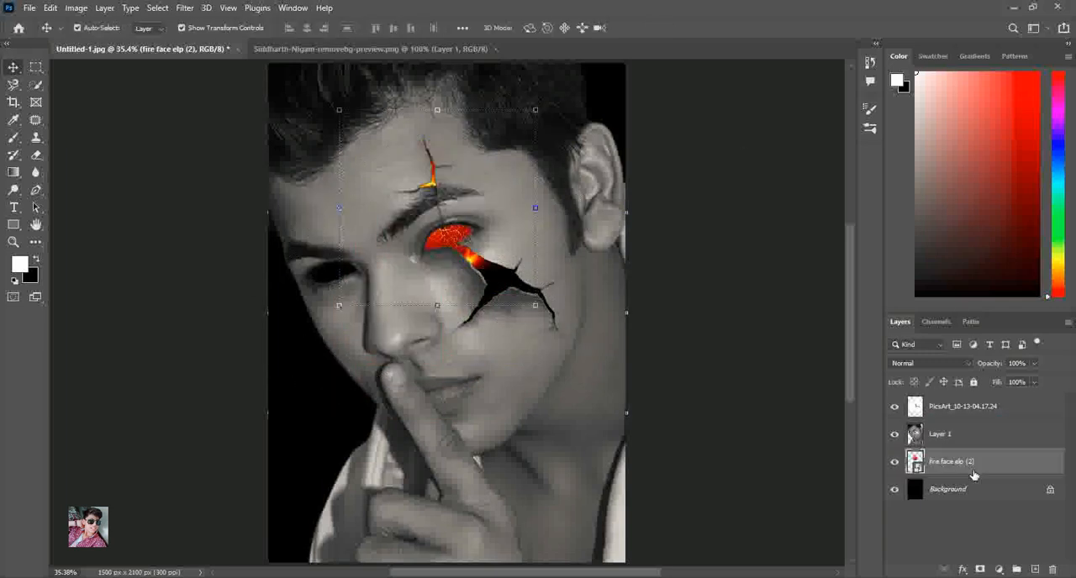
{"action": "left_click", "coordinate": [537, 306]}
{"action": "left_click_drag", "start_coordinate": [589, 218], "coordinate": [594, 219]}
{"action": "left_click", "coordinate": [665, 28]}
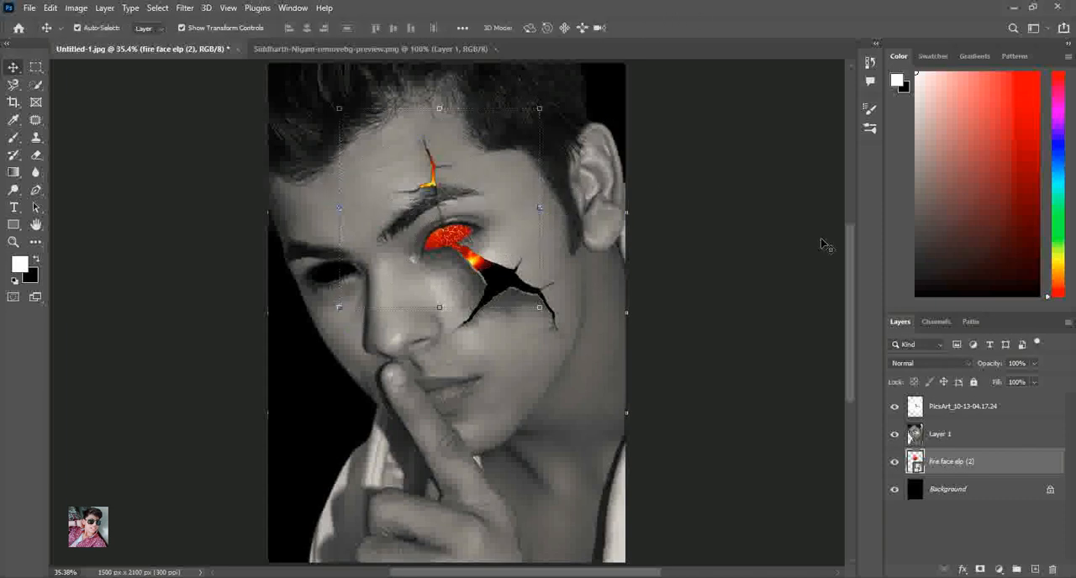
Erase the dark crack lines over the fiery eye from the PicsArt_10-13-04.17.24 layer with a size 35 Eraser
{"action": "left_click", "coordinate": [958, 409]}
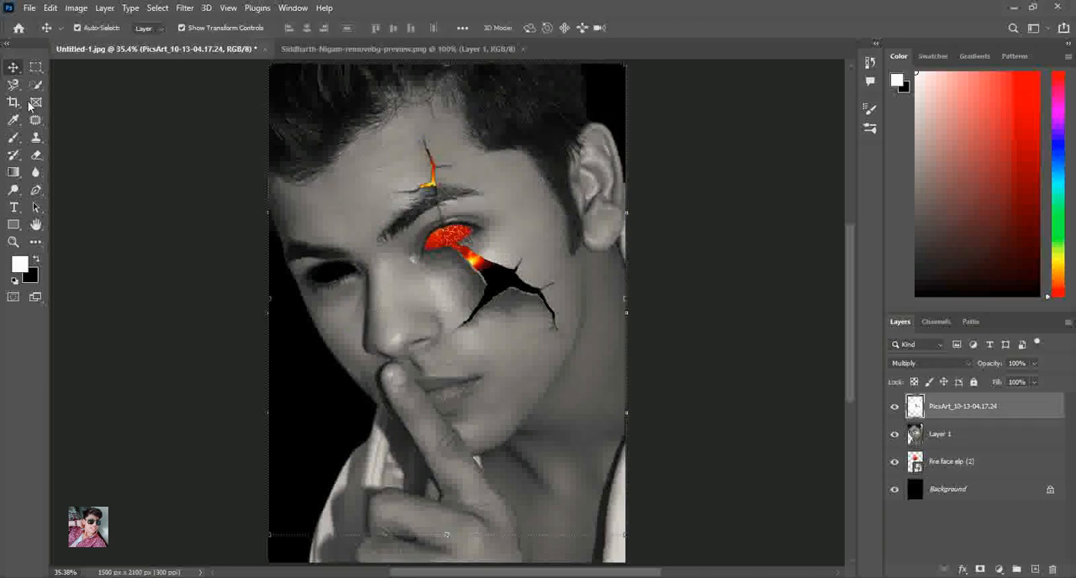
{"action": "left_click", "coordinate": [13, 242]}
{"action": "left_click", "coordinate": [542, 284]}
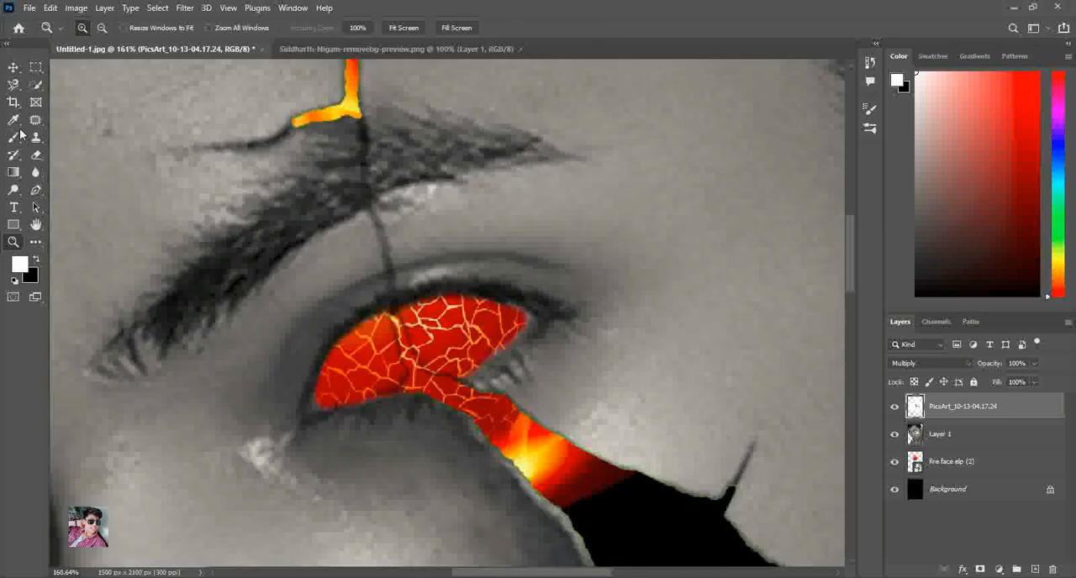
{"action": "left_click", "coordinate": [36, 155]}
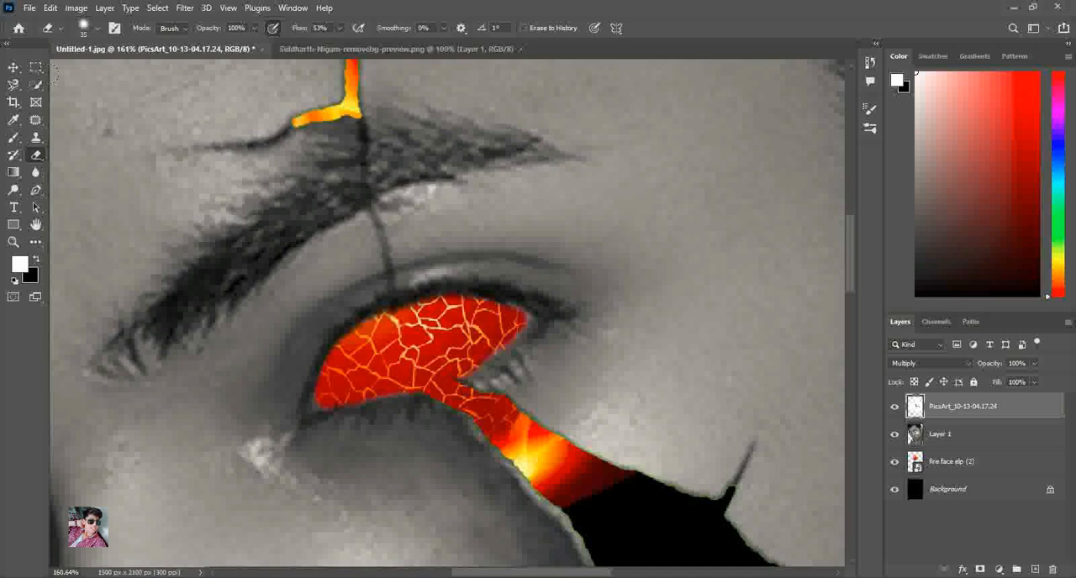
{"action": "key", "text": "z"}
{"action": "right_click", "coordinate": [366, 174]}
{"action": "left_click", "coordinate": [395, 188]}
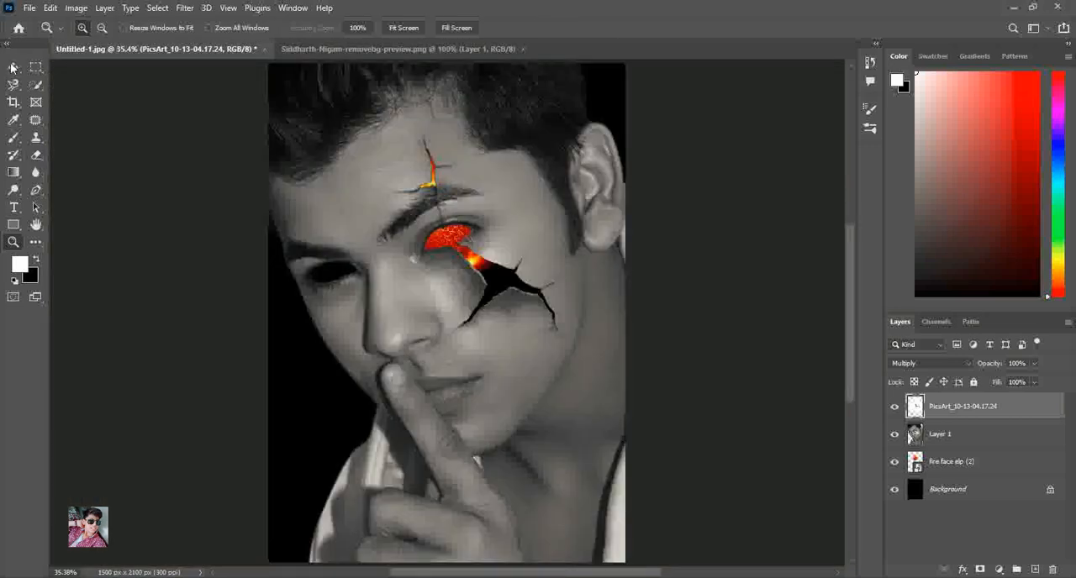
Duplicate the fireball over the mouth, and return the original fire face elp (2) layer to below Layer 1
{"action": "left_click", "coordinate": [13, 67]}
{"action": "double_click", "coordinate": [965, 466]}
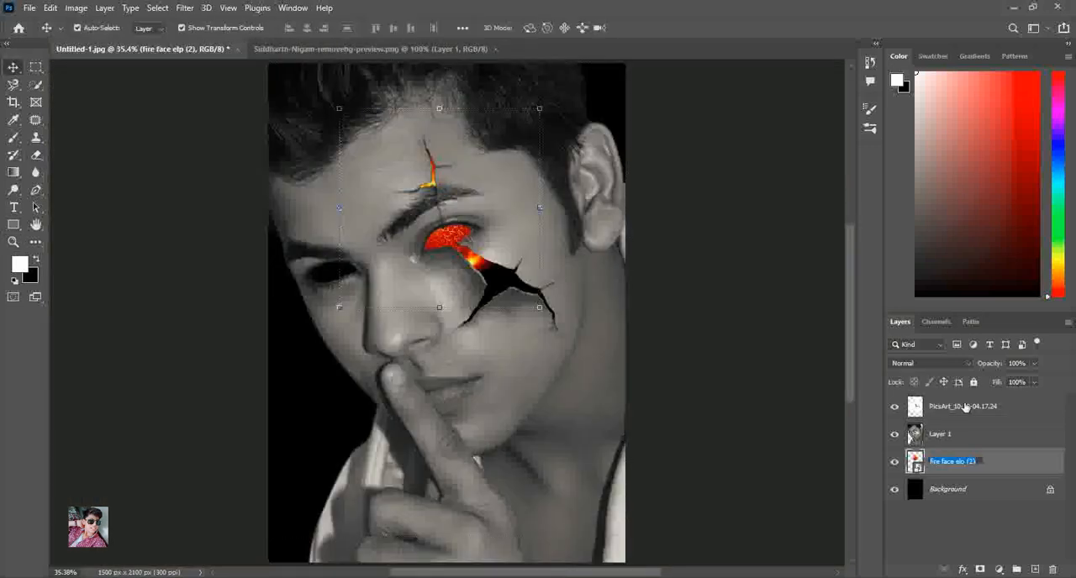
{"action": "left_click_drag", "start_coordinate": [1022, 469], "coordinate": [1014, 420]}
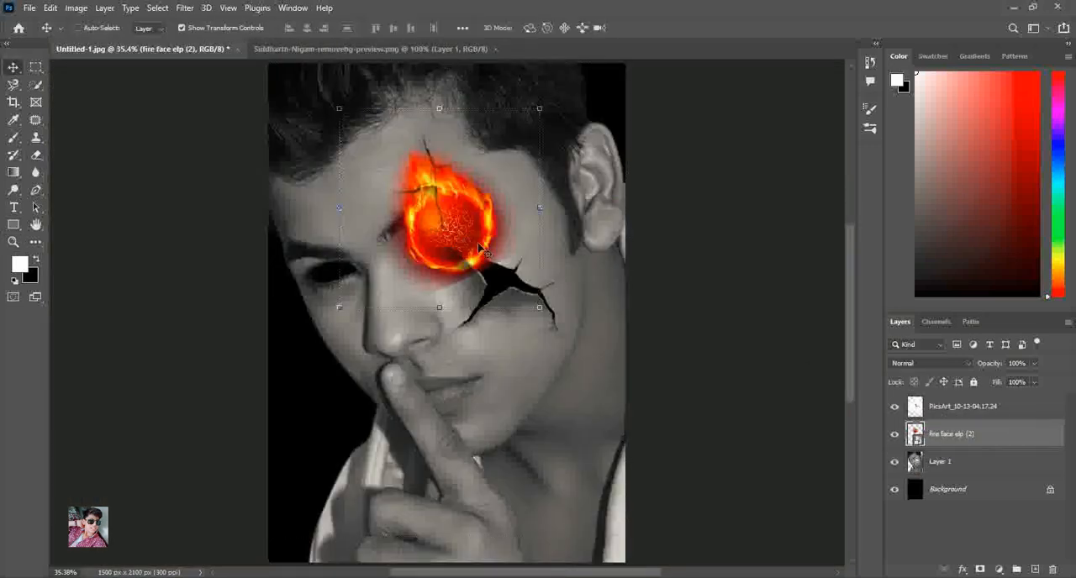
{"action": "left_click_drag", "start_coordinate": [480, 247], "coordinate": [468, 432]}
{"action": "left_click_drag", "start_coordinate": [953, 445], "coordinate": [946, 506]}
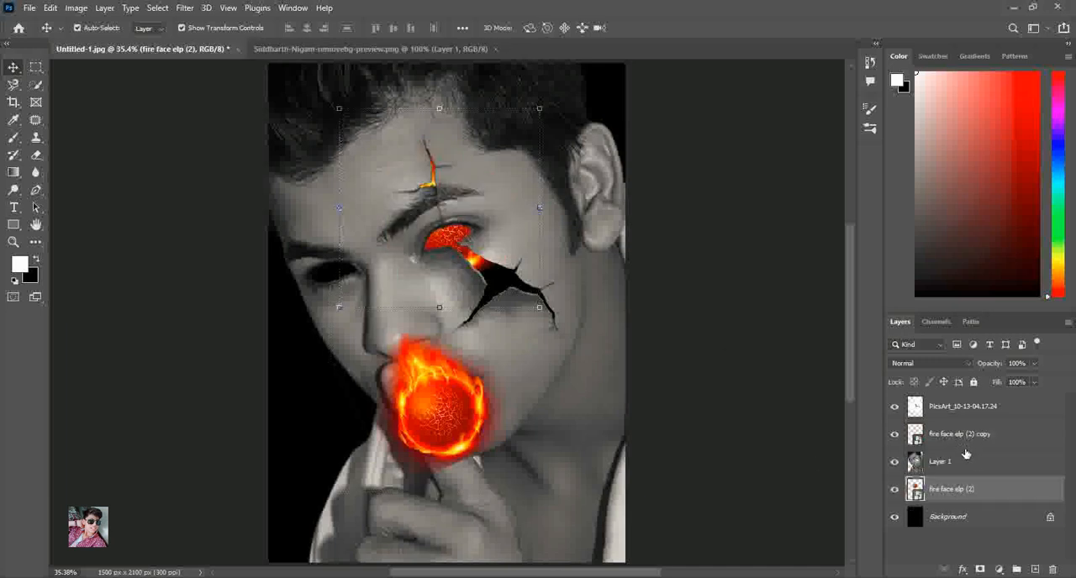
Bring the fireball copy to the top of the layer stack, scale it to 11.06%, and position it over the uncracked eye
{"action": "left_click_drag", "start_coordinate": [960, 441], "coordinate": [959, 404]}
{"action": "left_click", "coordinate": [532, 493]}
{"action": "left_click_drag", "start_coordinate": [585, 400], "coordinate": [509, 378]}
{"action": "left_click_drag", "start_coordinate": [392, 418], "coordinate": [319, 286]}
{"action": "left_click_drag", "start_coordinate": [438, 267], "coordinate": [446, 270]}
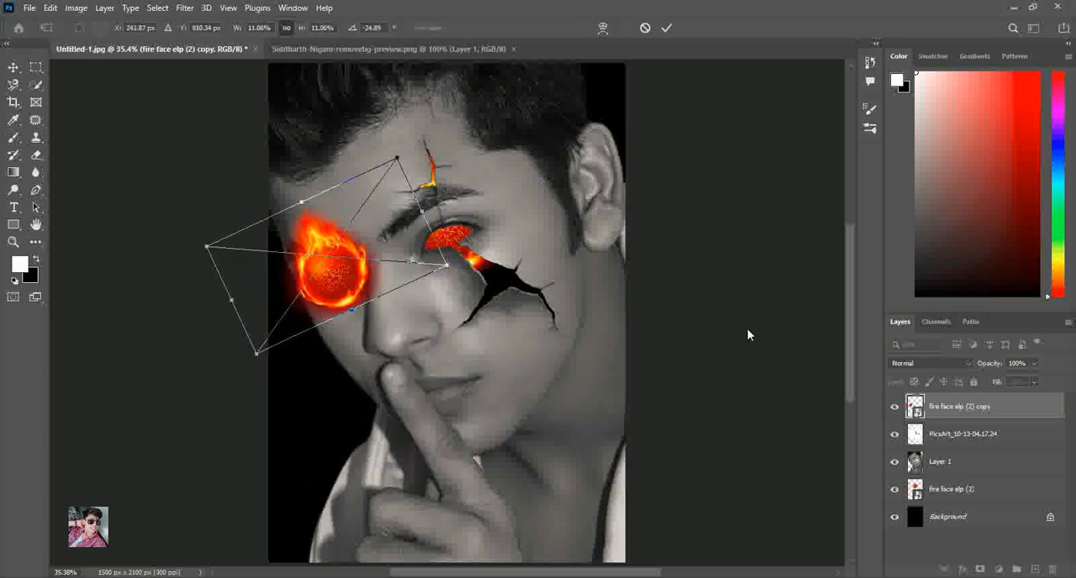
Apply the transform and move the fire face elp (2) copy layer directly above Background
{"action": "left_click", "coordinate": [965, 494]}
{"action": "left_click_drag", "start_coordinate": [963, 422], "coordinate": [951, 505]}
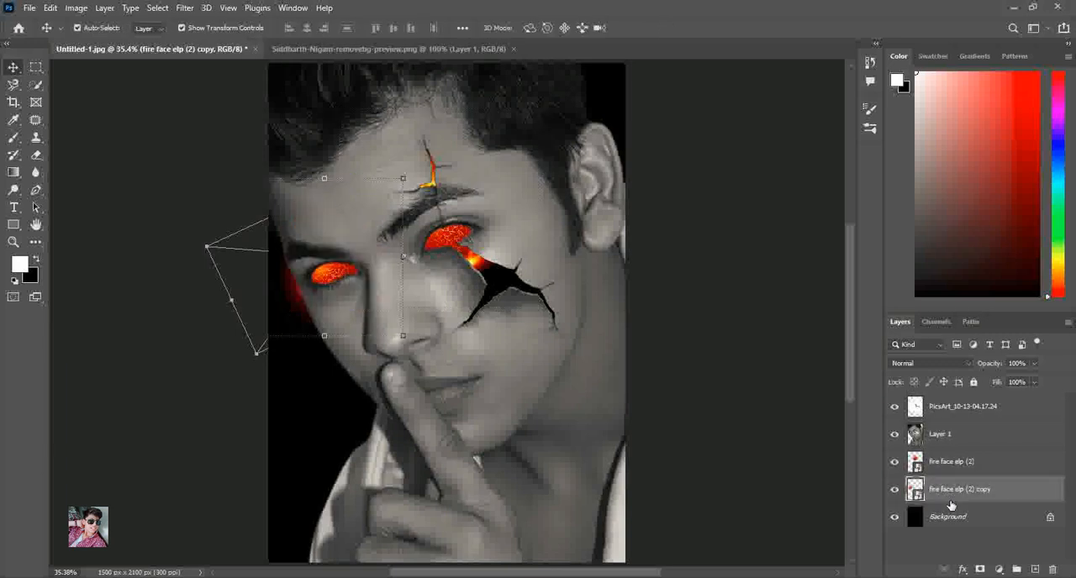
{"action": "left_click", "coordinate": [791, 364]}
Rasterize the fire face elp (2) copy layer and erase its red glow spilling outside the face edge
{"action": "left_click", "coordinate": [13, 243]}
{"action": "left_click_drag", "start_coordinate": [264, 177], "coordinate": [441, 377]}
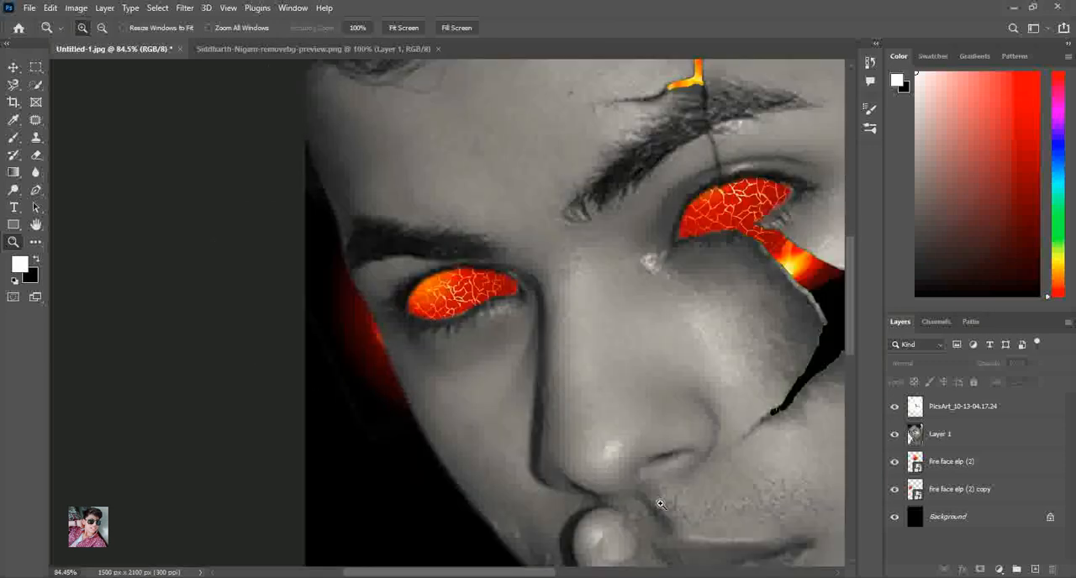
{"action": "left_click", "coordinate": [956, 471]}
{"action": "left_click", "coordinate": [963, 492]}
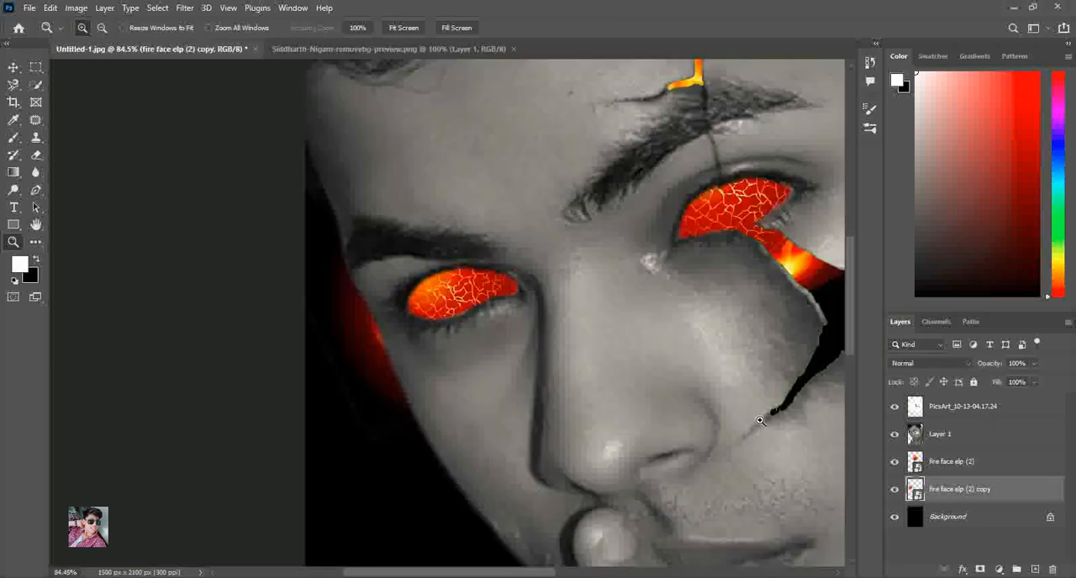
{"action": "left_click", "coordinate": [37, 155]}
{"action": "left_click", "coordinate": [367, 371]}
{"action": "key", "text": "Return"}
{"action": "mouse_move", "coordinate": [363, 375]}
{"action": "left_mouse_down"}
{"action": "mouse_move", "coordinate": [341, 319]}
{"action": "mouse_move", "coordinate": [384, 407]}
{"action": "mouse_move", "coordinate": [329, 270]}
{"action": "mouse_move", "coordinate": [383, 443]}
{"action": "mouse_move", "coordinate": [292, 304]}
{"action": "mouse_move", "coordinate": [305, 354]}
{"action": "mouse_move", "coordinate": [333, 419]}
{"action": "mouse_move", "coordinate": [331, 311]}
{"action": "mouse_move", "coordinate": [307, 236]}
{"action": "left_mouse_up"}
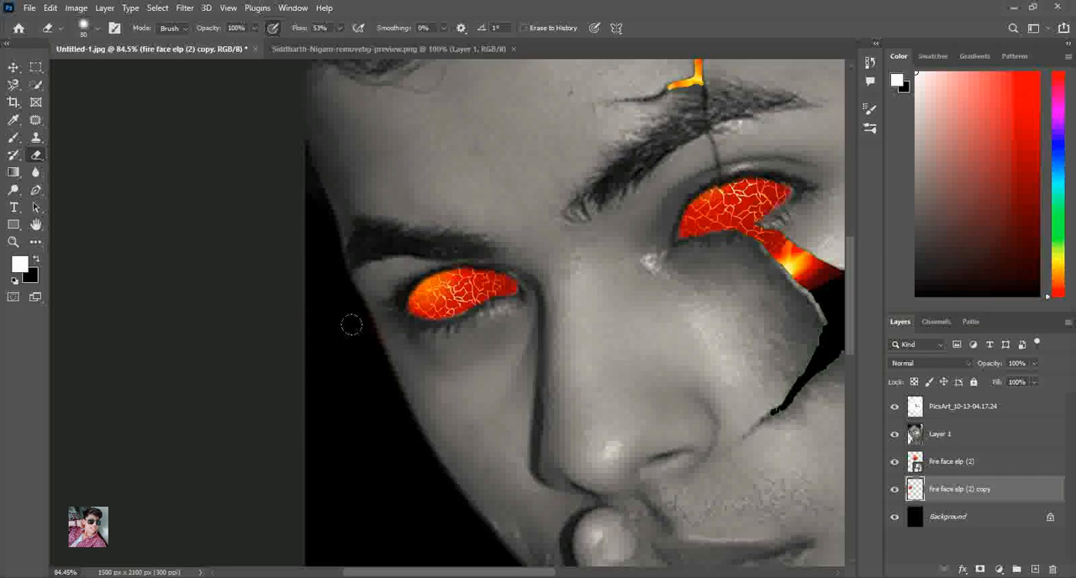
Fit the image to the screen and place the fire face elp (2) image above the PicsArt_10-13-04.17.24 layer
{"action": "left_click", "coordinate": [14, 243]}
{"action": "right_click", "coordinate": [451, 176]}
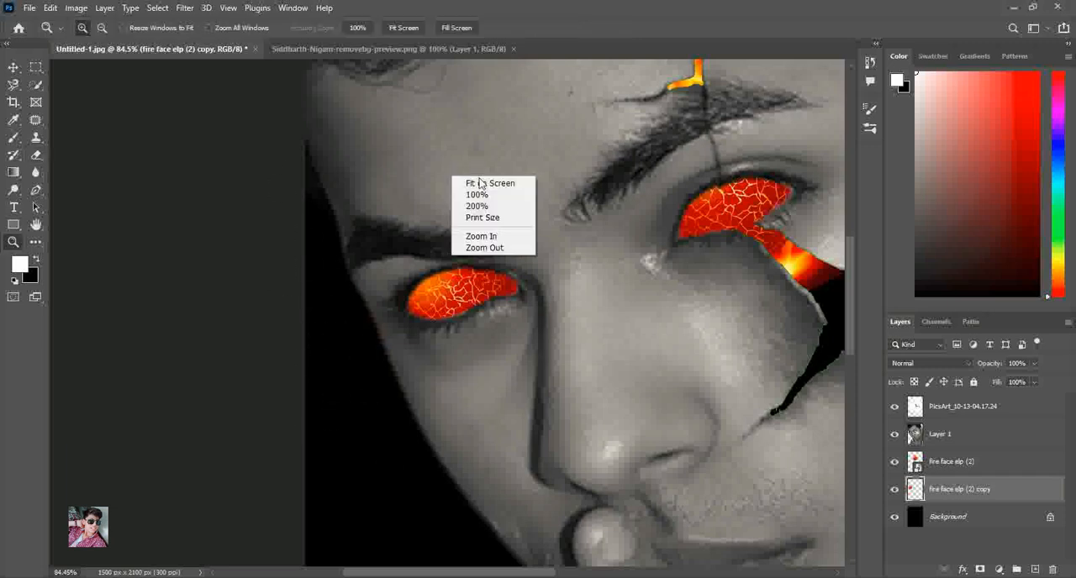
{"action": "left_click", "coordinate": [471, 181]}
{"action": "left_click", "coordinate": [1003, 464]}
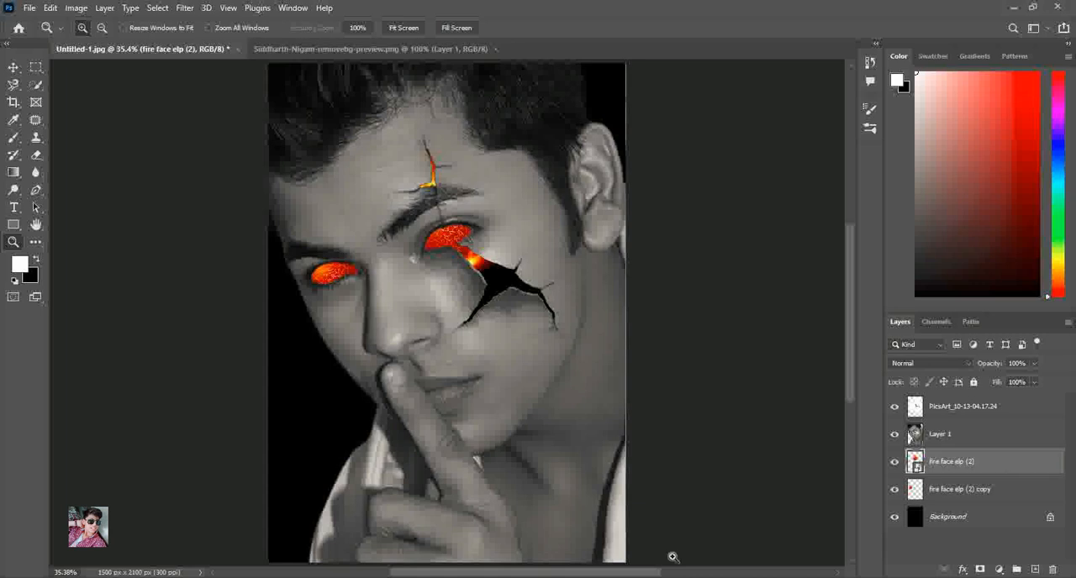
{"action": "left_click", "coordinate": [967, 407]}
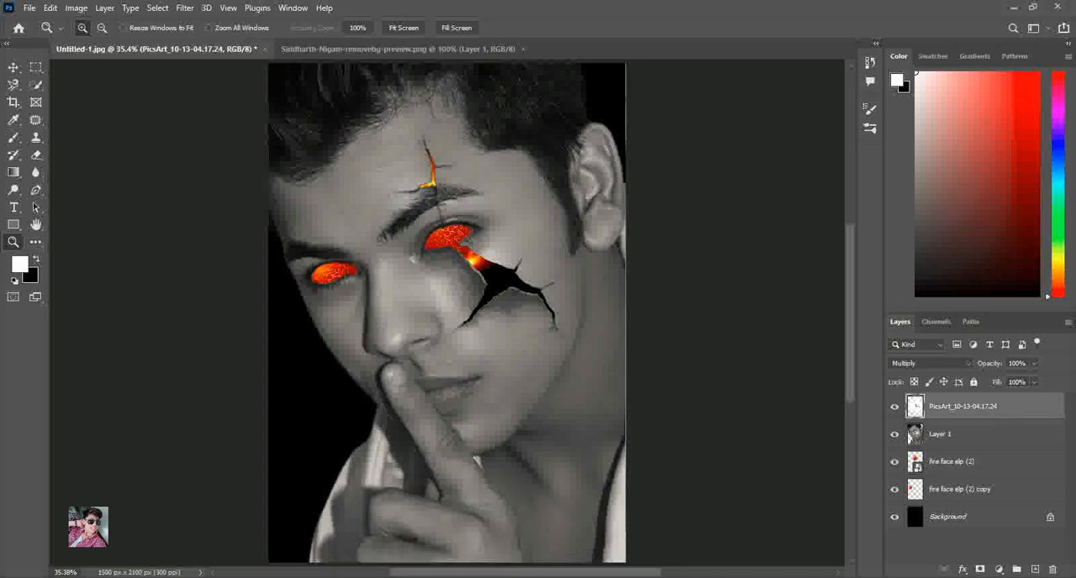
{"action": "left_click", "coordinate": [13, 68]}
{"action": "left_click", "coordinate": [454, 577]}
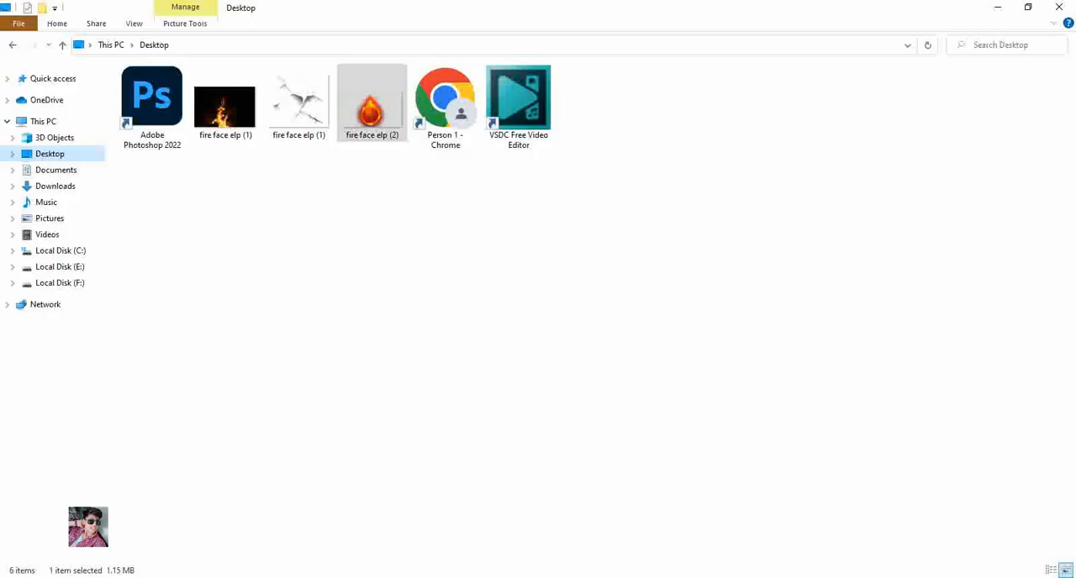
{"action": "left_click_drag", "start_coordinate": [372, 99], "coordinate": [530, 343]}
Scale the placed fireball to 22.93% over the cracked cheek and move its layer directly above Background
{"action": "left_click_drag", "start_coordinate": [468, 364], "coordinate": [344, 270]}
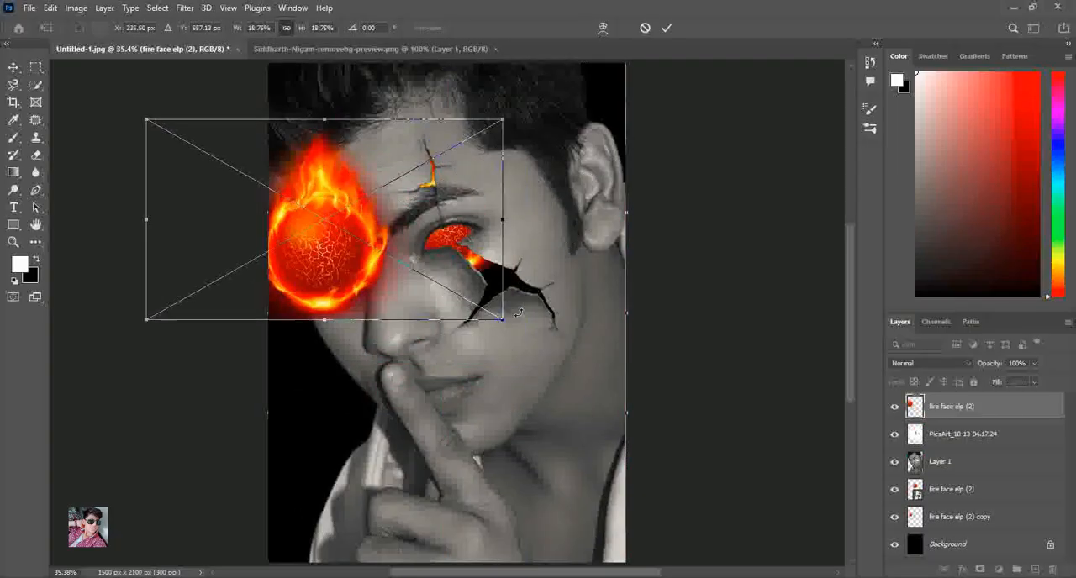
{"action": "left_click_drag", "start_coordinate": [502, 322], "coordinate": [558, 350]}
{"action": "left_click_drag", "start_coordinate": [328, 250], "coordinate": [461, 267]}
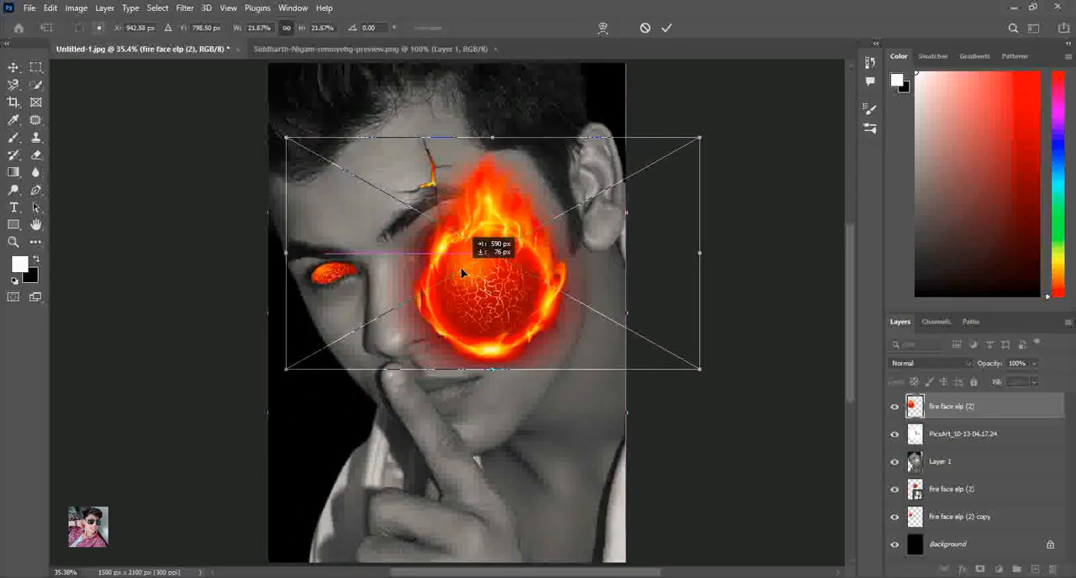
{"action": "left_click_drag", "start_coordinate": [703, 372], "coordinate": [723, 382]}
{"action": "left_click_drag", "start_coordinate": [528, 308], "coordinate": [525, 311]}
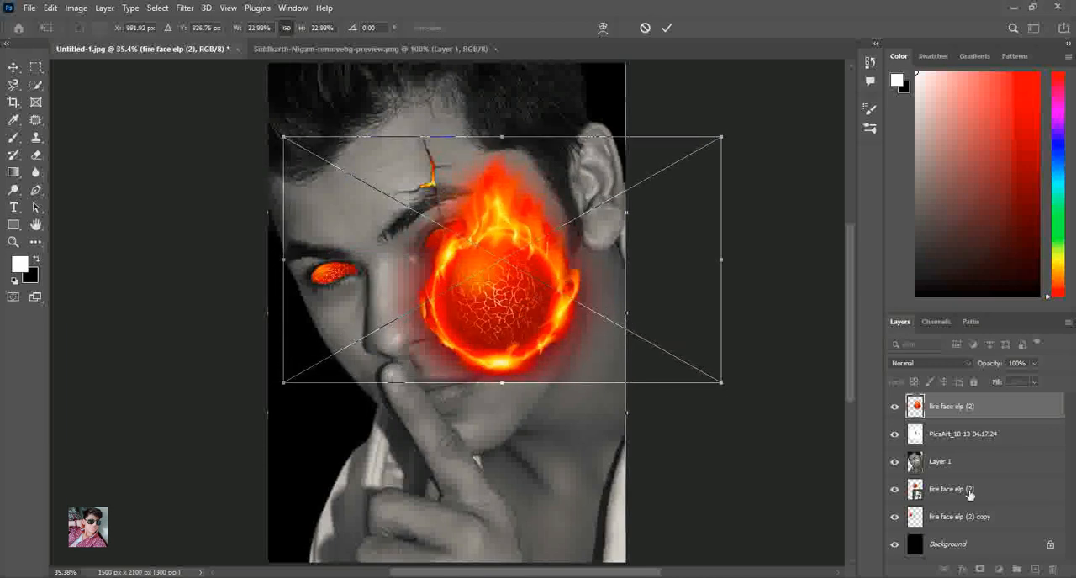
{"action": "left_click_drag", "start_coordinate": [954, 413], "coordinate": [955, 518]}
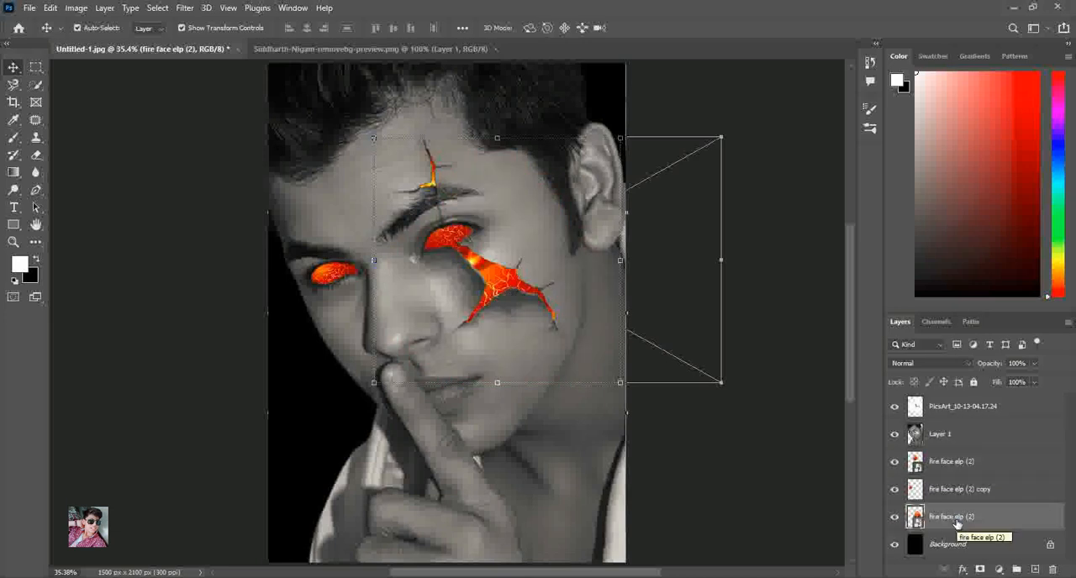
Move the new fire face elp (2) layer directly below Layer 1 and resize it to 21.49% so lava fills the cheek crack
{"action": "key", "text": "ctrl+t"}
{"action": "left_click_drag", "start_coordinate": [370, 139], "coordinate": [363, 125]}
{"action": "left_click_drag", "start_coordinate": [1001, 515], "coordinate": [966, 454]}
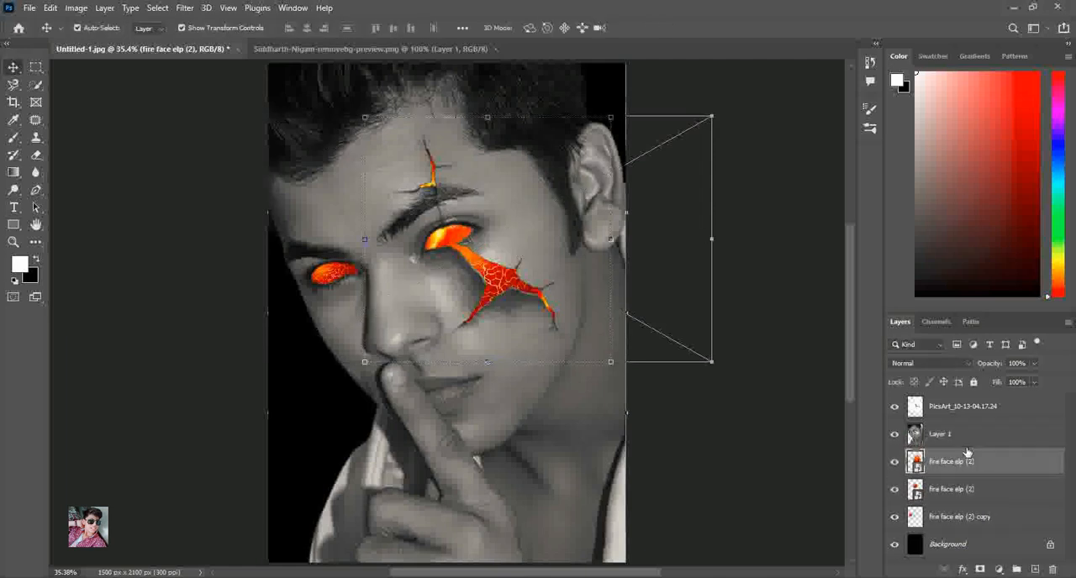
{"action": "left_click_drag", "start_coordinate": [369, 116], "coordinate": [419, 148]}
{"action": "left_click_drag", "start_coordinate": [492, 264], "coordinate": [509, 271]}
{"action": "left_click_drag", "start_coordinate": [694, 369], "coordinate": [708, 380]}
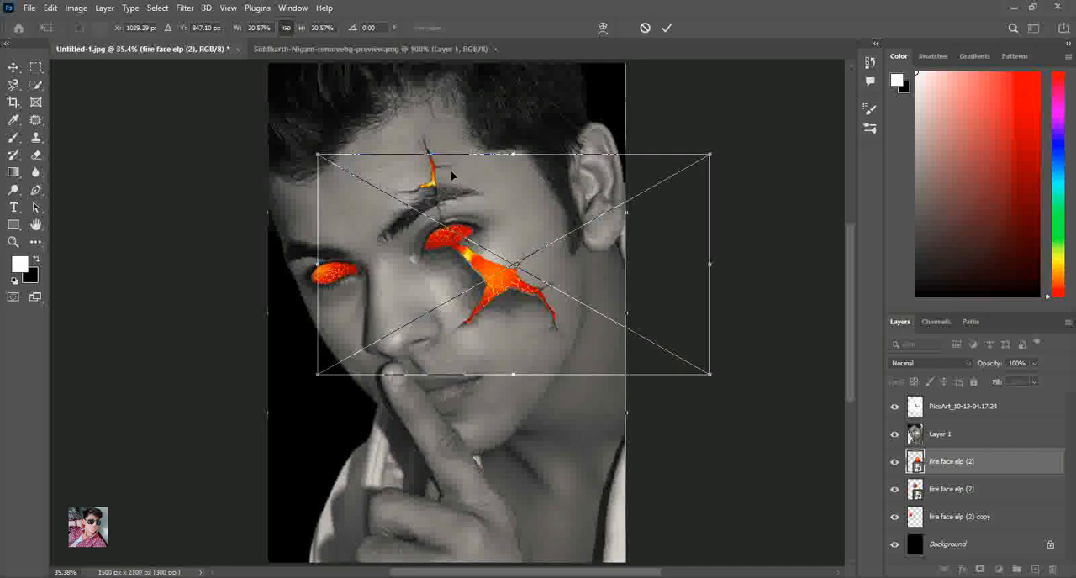
{"action": "left_click_drag", "start_coordinate": [317, 156], "coordinate": [299, 145]}
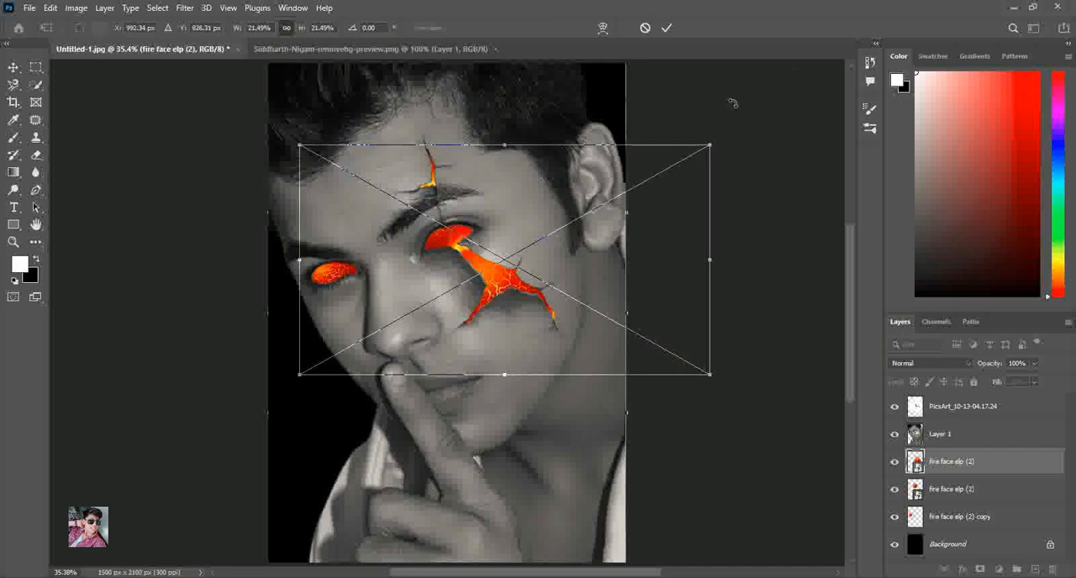
{"action": "left_click", "coordinate": [667, 29]}
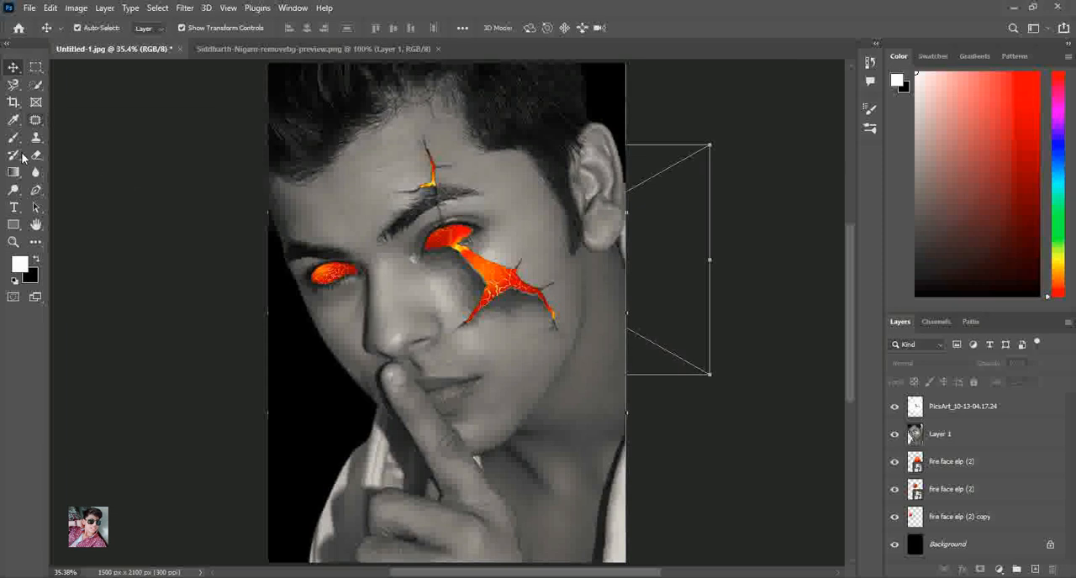
Rasterize the upper fire face elp (2) layer and erase the part covering the cracked eye's lava texture
{"action": "left_click", "coordinate": [17, 242]}
{"action": "left_click_drag", "start_coordinate": [416, 185], "coordinate": [514, 317]}
{"action": "left_click", "coordinate": [36, 154]}
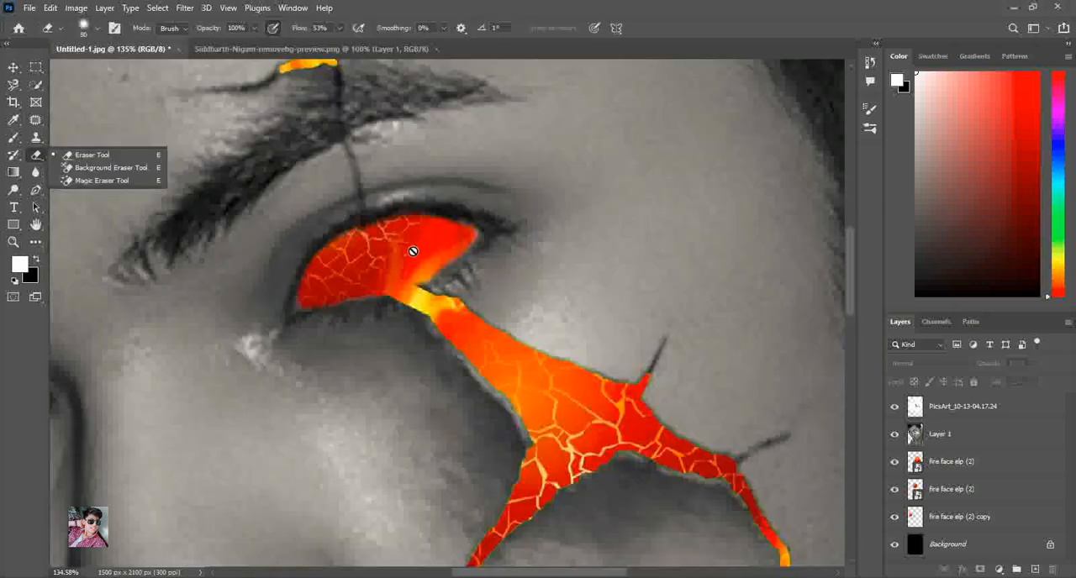
{"action": "left_click", "coordinate": [967, 466]}
{"action": "left_click", "coordinate": [550, 285]}
{"action": "left_click", "coordinate": [529, 236]}
{"action": "mouse_move", "coordinate": [400, 294]}
{"action": "left_mouse_down"}
{"action": "mouse_move", "coordinate": [410, 296]}
{"action": "mouse_move", "coordinate": [438, 250]}
{"action": "left_mouse_up"}
{"action": "left_click_drag", "start_coordinate": [452, 320], "coordinate": [478, 299]}
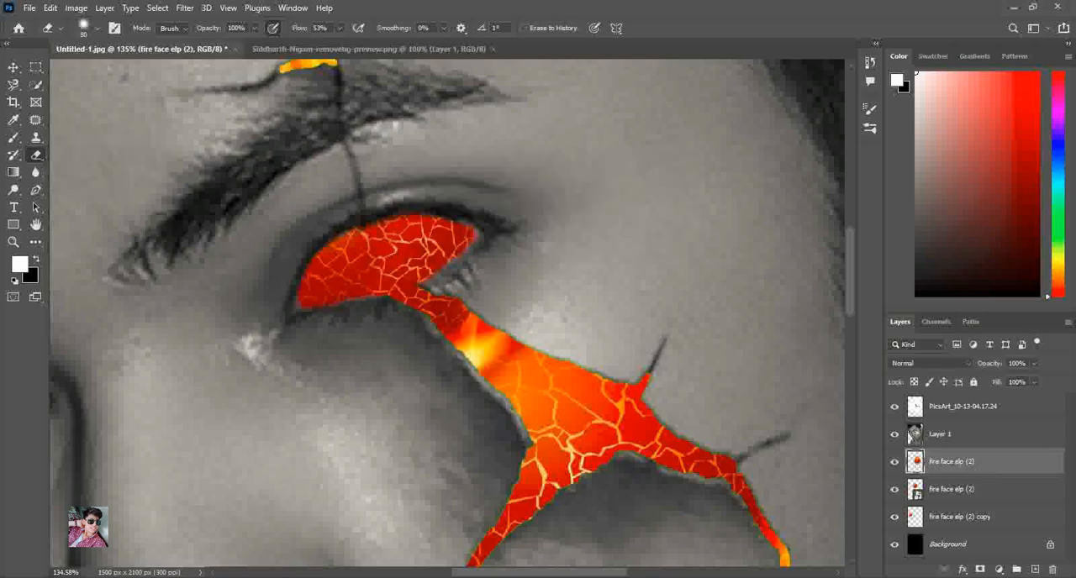
{"action": "mouse_move", "coordinate": [482, 342]}
{"action": "left_mouse_down"}
{"action": "mouse_move", "coordinate": [408, 255]}
{"action": "mouse_move", "coordinate": [417, 208]}
{"action": "mouse_move", "coordinate": [359, 241]}
{"action": "mouse_move", "coordinate": [404, 231]}
{"action": "mouse_move", "coordinate": [312, 257]}
{"action": "mouse_move", "coordinate": [442, 201]}
{"action": "left_mouse_up"}
{"action": "left_click", "coordinate": [12, 66]}
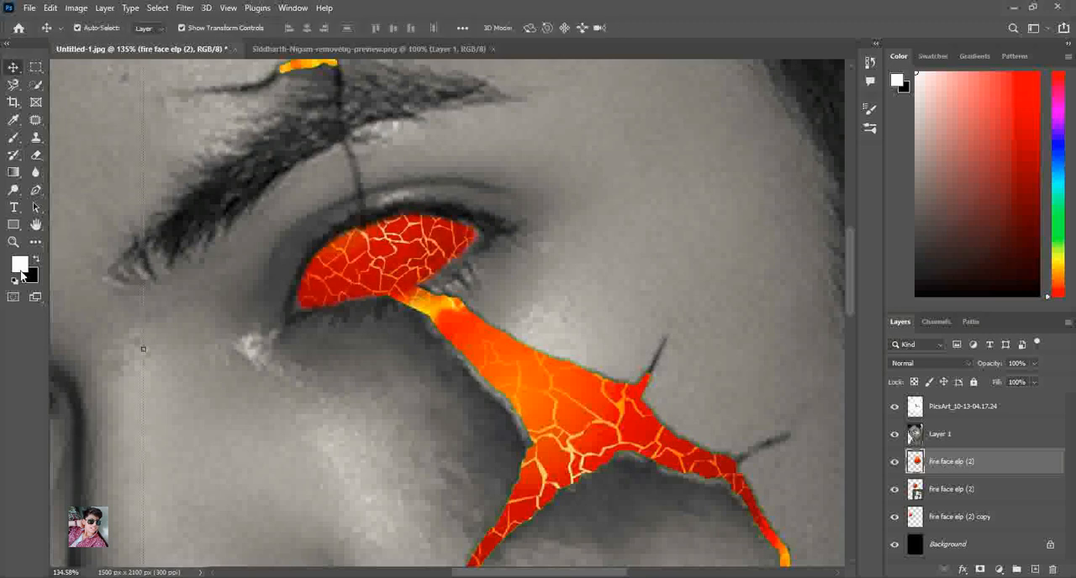
{"action": "left_click", "coordinate": [12, 241]}
{"action": "key", "text": "ctrl+0"}
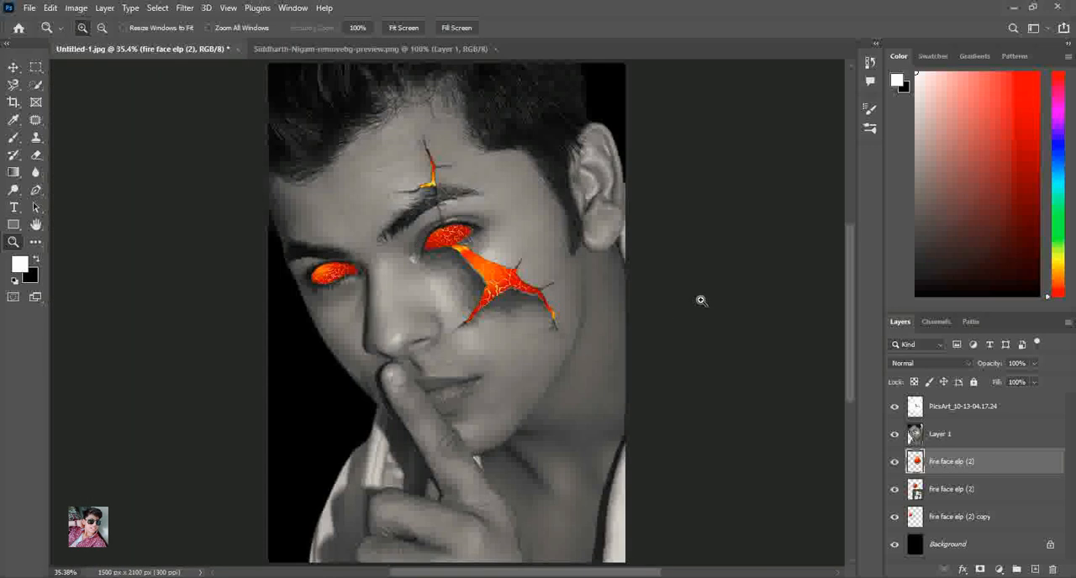
Try grouping all layers above Background into one group
{"action": "left_click", "coordinate": [13, 66]}
{"action": "left_click", "coordinate": [1004, 407]}
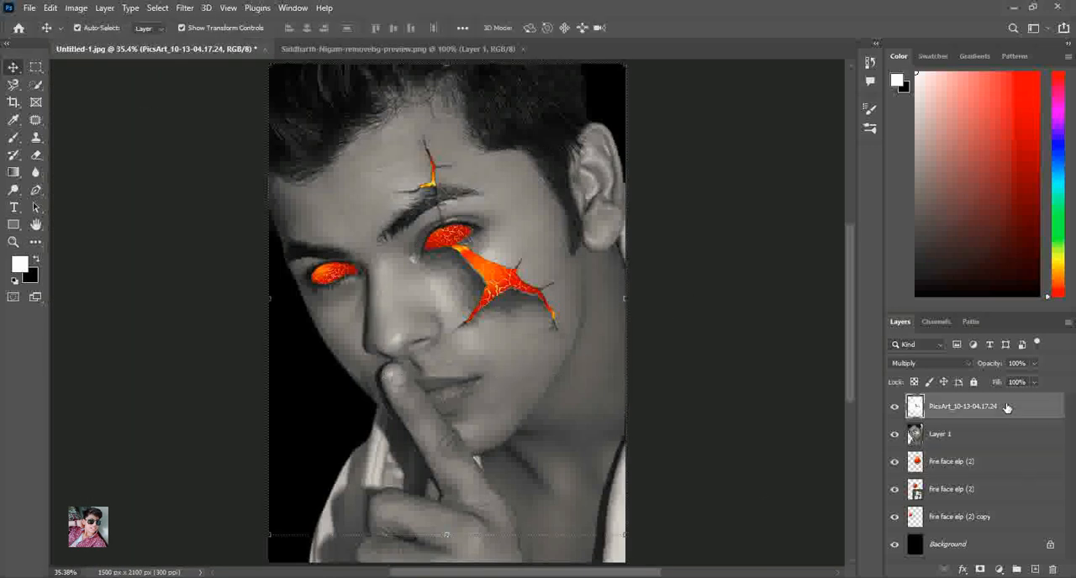
{"action": "left_click", "coordinate": [988, 442], "text": "ctrl"}
{"action": "left_click", "coordinate": [980, 467], "text": "ctrl"}
{"action": "left_click", "coordinate": [971, 492], "text": "ctrl"}
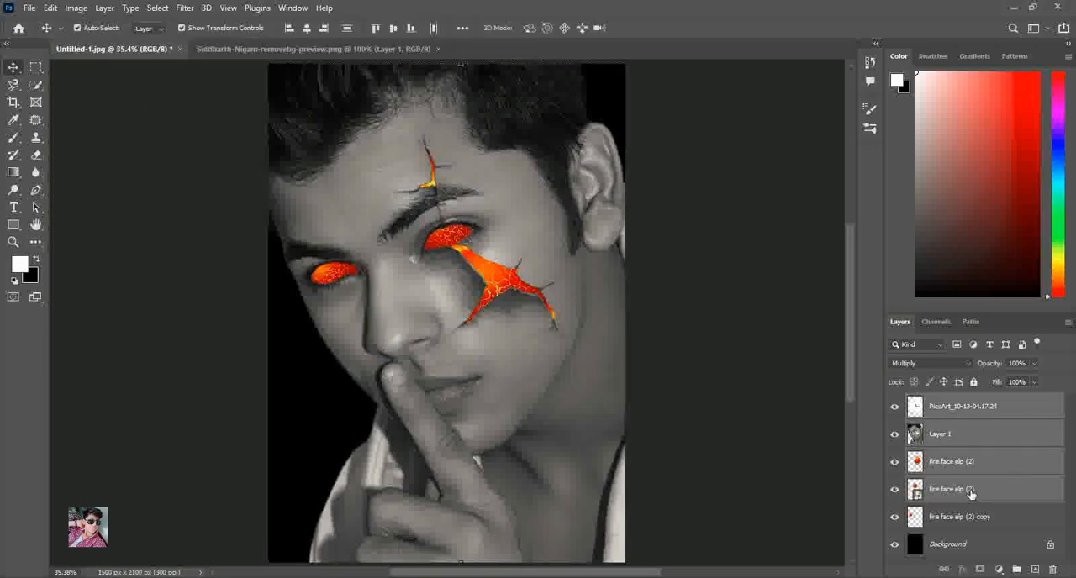
{"action": "left_click", "coordinate": [959, 520], "text": "ctrl"}
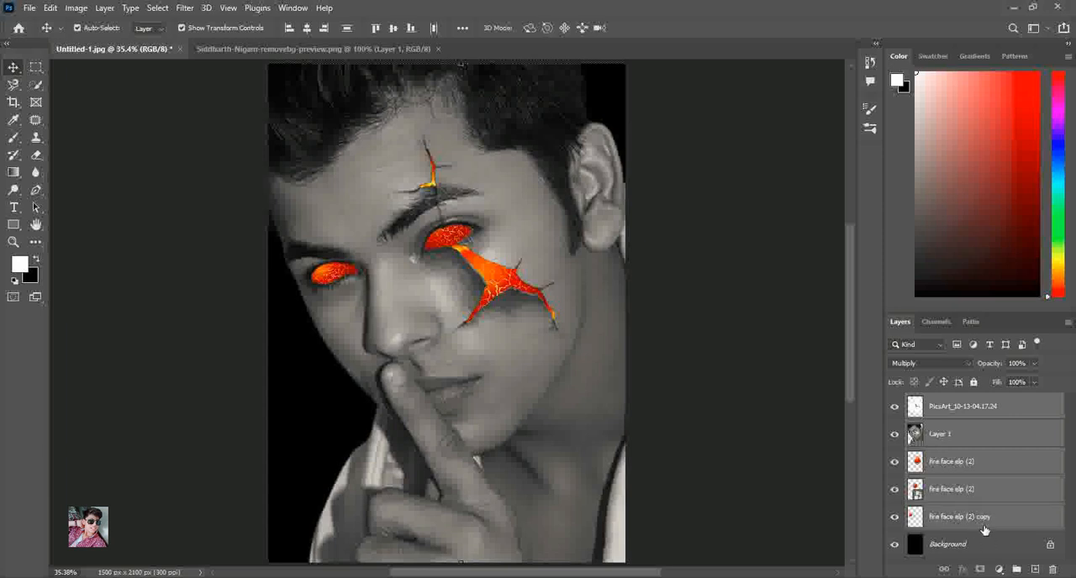
{"action": "left_click", "coordinate": [1018, 571]}
Try placing the fire face elp (1) image between Group 1 and Background, toggling the group's visibility to check the flames
{"action": "left_click", "coordinate": [964, 423]}
{"action": "left_click", "coordinate": [959, 402]}
{"action": "left_click", "coordinate": [957, 424]}
{"action": "left_click", "coordinate": [458, 577]}
{"action": "left_click_drag", "start_coordinate": [224, 104], "coordinate": [559, 382]}
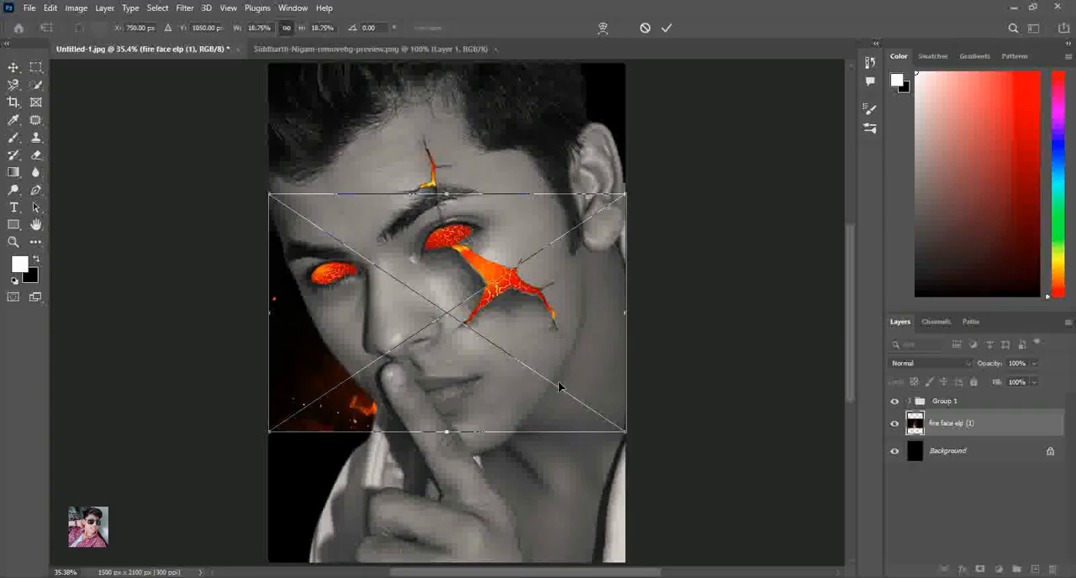
{"action": "key", "text": "Return"}
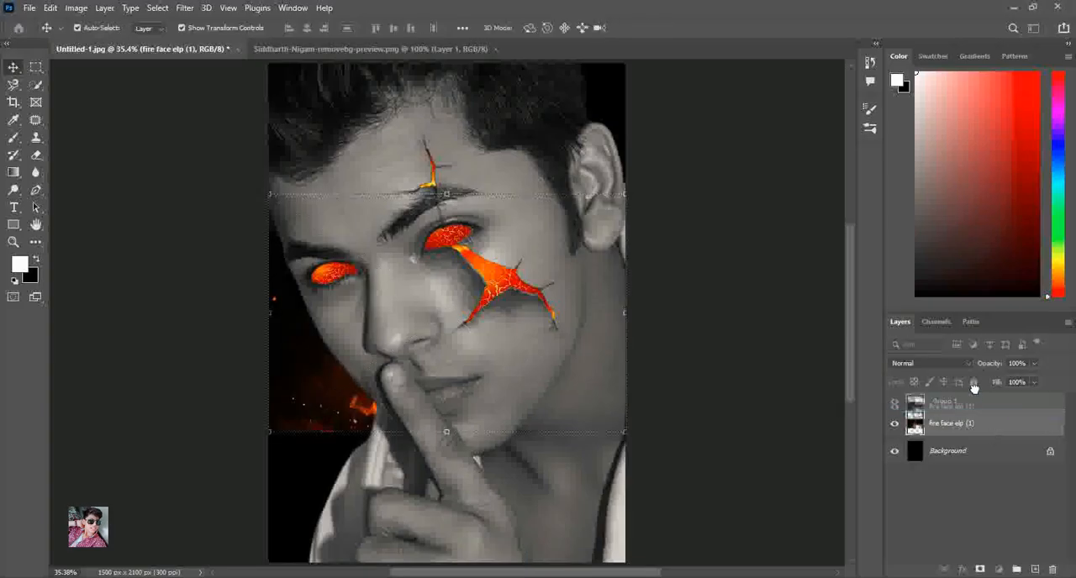
{"action": "left_click", "coordinate": [908, 404]}
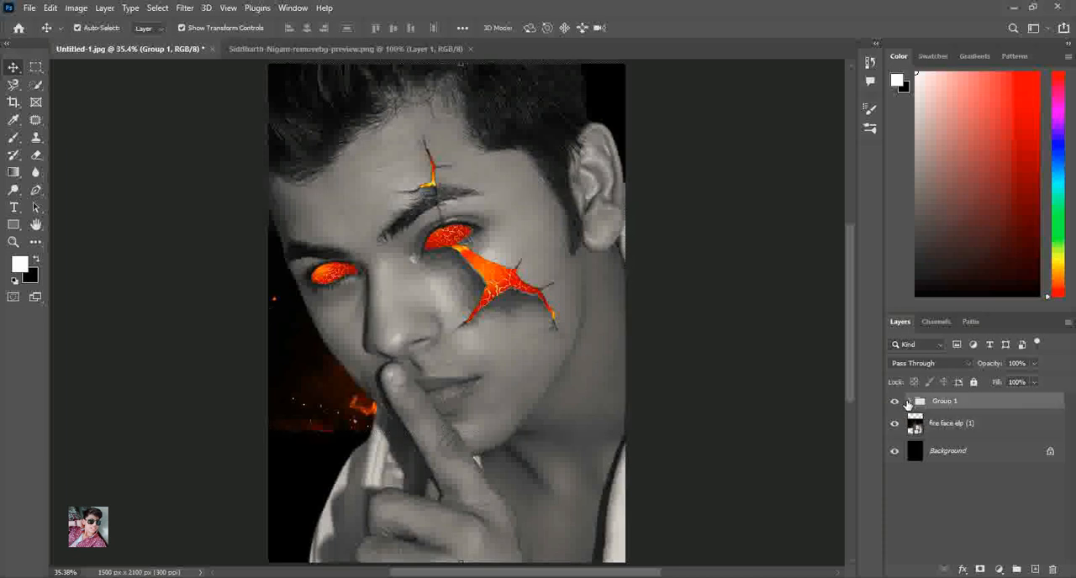
{"action": "left_click", "coordinate": [895, 402]}
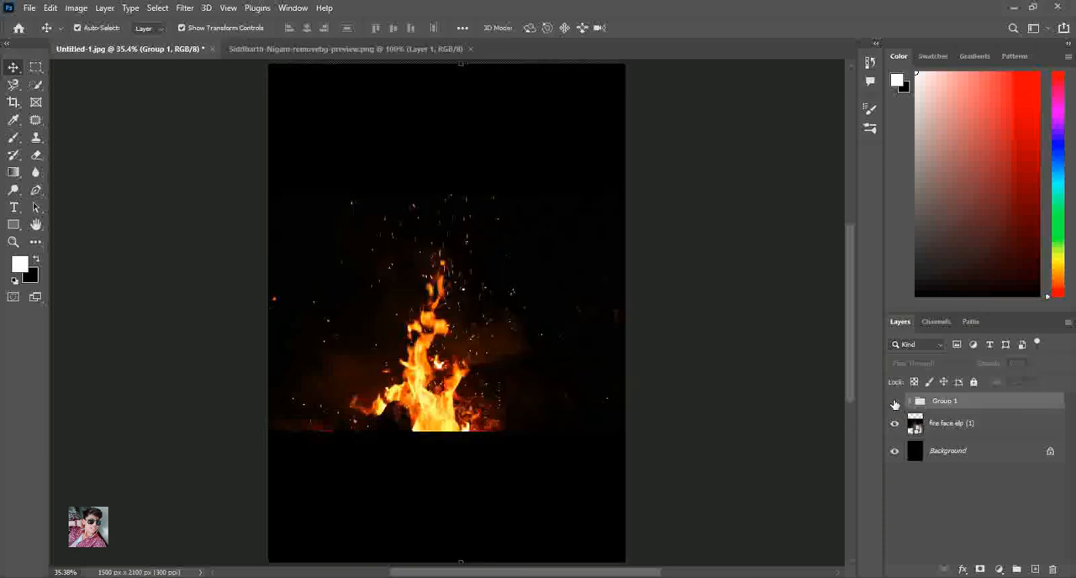
{"action": "left_click", "coordinate": [896, 403]}
{"action": "left_click", "coordinate": [894, 402]}
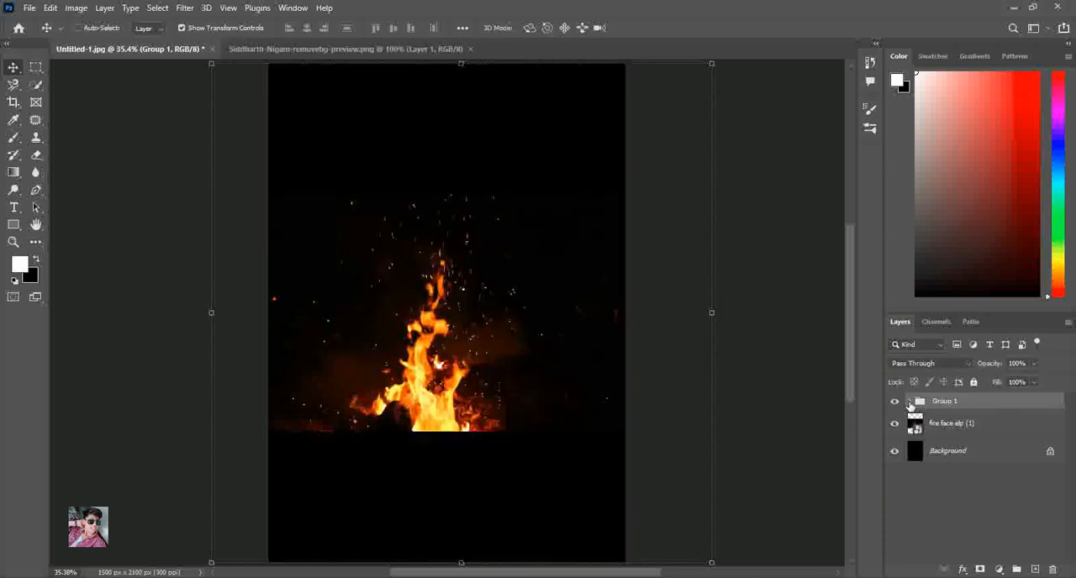
{"action": "left_click", "coordinate": [894, 401]}
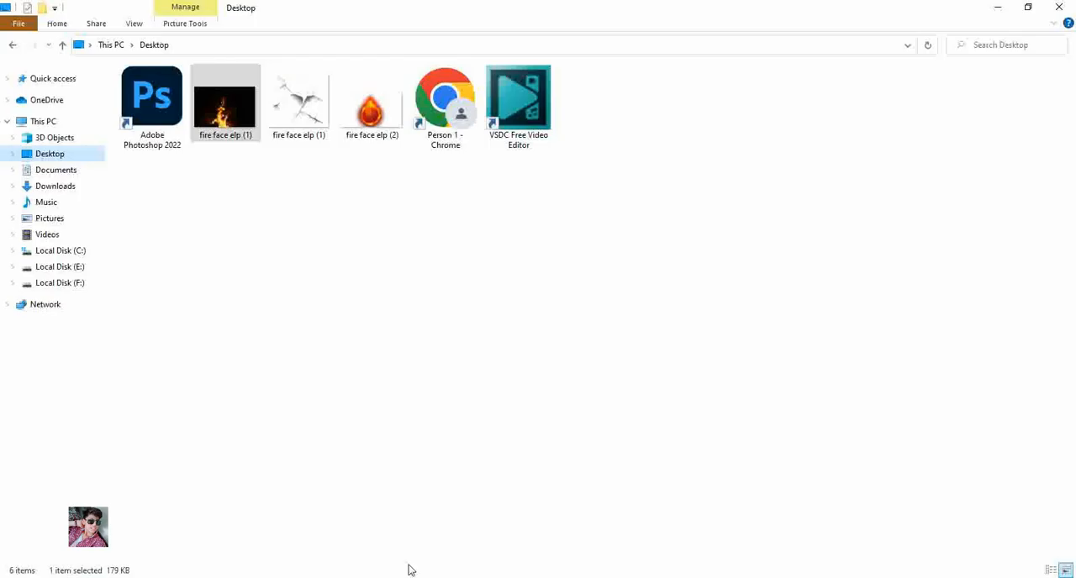
Place the fire face elp (1) image on top of the layer stack and set its blend mode to Screen
{"action": "left_click", "coordinate": [372, 105]}
{"action": "left_click_drag", "start_coordinate": [225, 105], "coordinate": [512, 480]}
{"action": "left_click", "coordinate": [927, 366]}
{"action": "left_click", "coordinate": [925, 358]}
Scale the flames to 11.35%, rotate them to -17.34°, and position them rising from the cracked eye over the brow
{"action": "left_click_drag", "start_coordinate": [609, 426], "coordinate": [522, 319]}
{"action": "left_click_drag", "start_coordinate": [424, 314], "coordinate": [481, 205]}
{"action": "left_click_drag", "start_coordinate": [590, 209], "coordinate": [567, 202]}
{"action": "left_click_drag", "start_coordinate": [497, 205], "coordinate": [502, 212]}
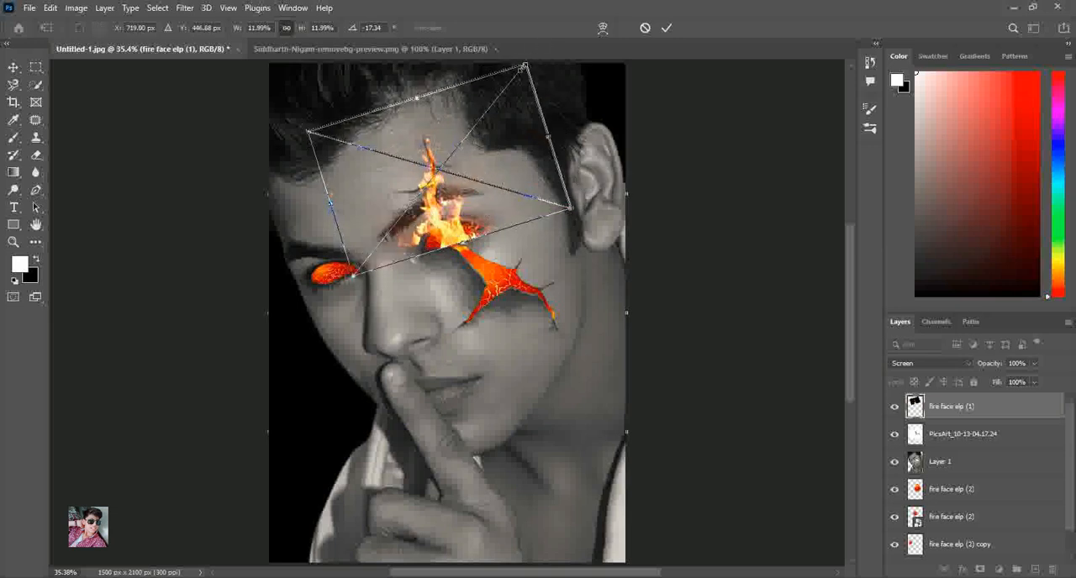
{"action": "left_click_drag", "start_coordinate": [524, 62], "coordinate": [513, 68]}
{"action": "left_click_drag", "start_coordinate": [439, 212], "coordinate": [440, 223]}
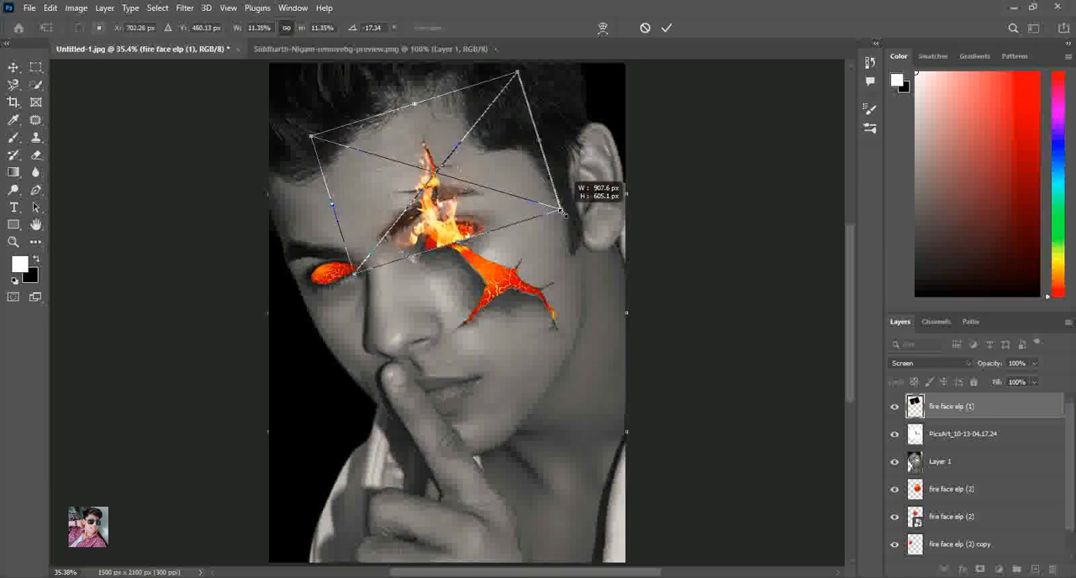
{"action": "left_click", "coordinate": [666, 28]}
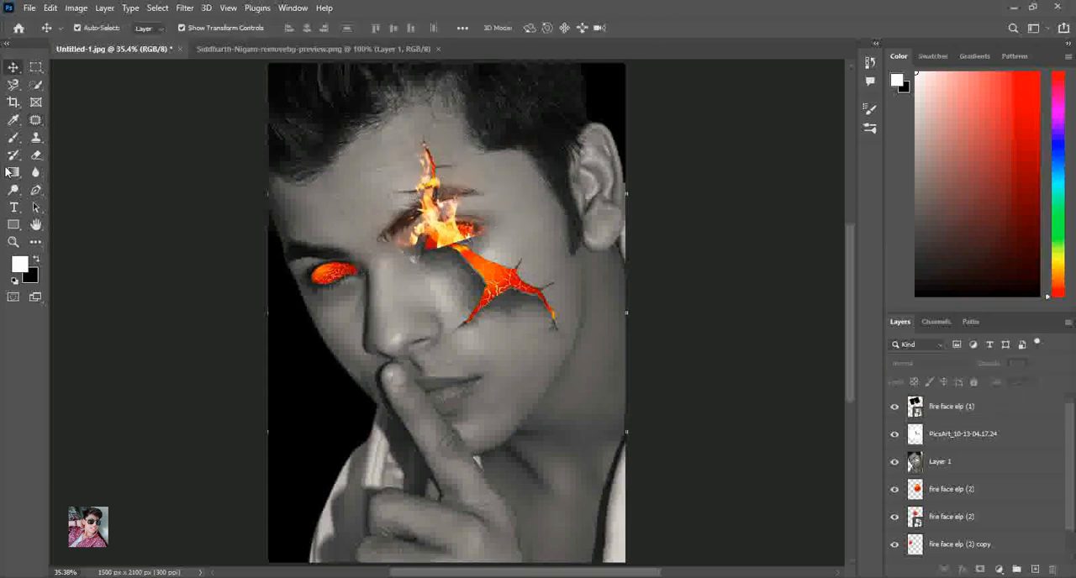
Rasterize the fire face elp (1) layer for erasing around the cracked eye
{"action": "left_click", "coordinate": [14, 242]}
{"action": "left_click_drag", "start_coordinate": [351, 134], "coordinate": [552, 303]}
{"action": "left_click", "coordinate": [38, 157]}
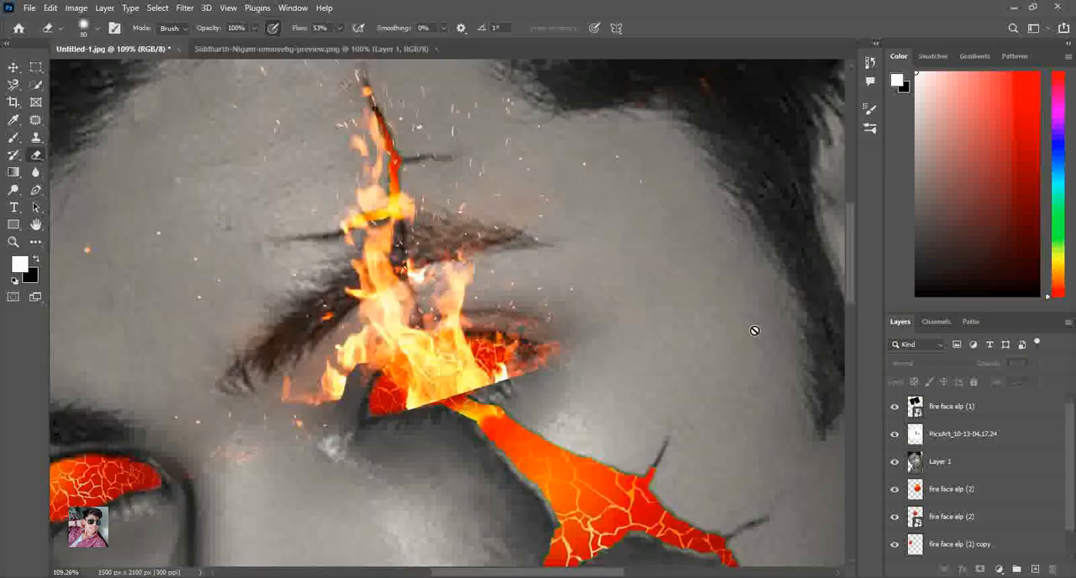
{"action": "left_click", "coordinate": [937, 417]}
{"action": "left_click", "coordinate": [583, 393]}
{"action": "left_click", "coordinate": [516, 232]}
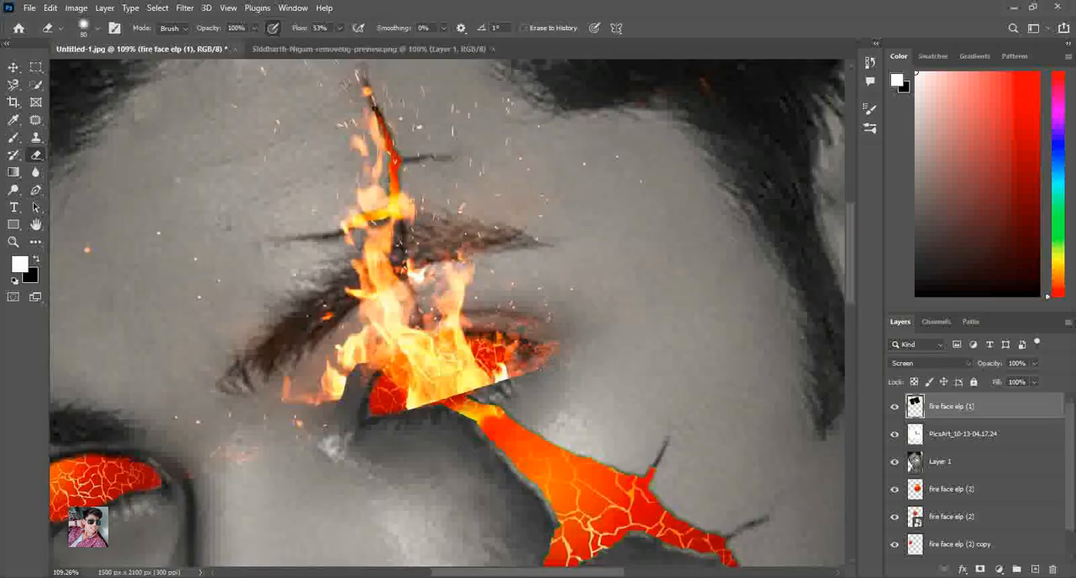
Erase the flames' hard lower edge and stray glow around the cracked eye, and fit the image to the screen
{"action": "left_click_drag", "start_coordinate": [559, 362], "coordinate": [529, 343]}
{"action": "left_click_drag", "start_coordinate": [503, 376], "coordinate": [468, 380]}
{"action": "left_click_drag", "start_coordinate": [452, 417], "coordinate": [412, 420]}
{"action": "left_click_drag", "start_coordinate": [338, 398], "coordinate": [301, 402]}
{"action": "left_click_drag", "start_coordinate": [543, 330], "coordinate": [526, 340]}
{"action": "left_click", "coordinate": [487, 266]}
{"action": "left_click", "coordinate": [482, 274]}
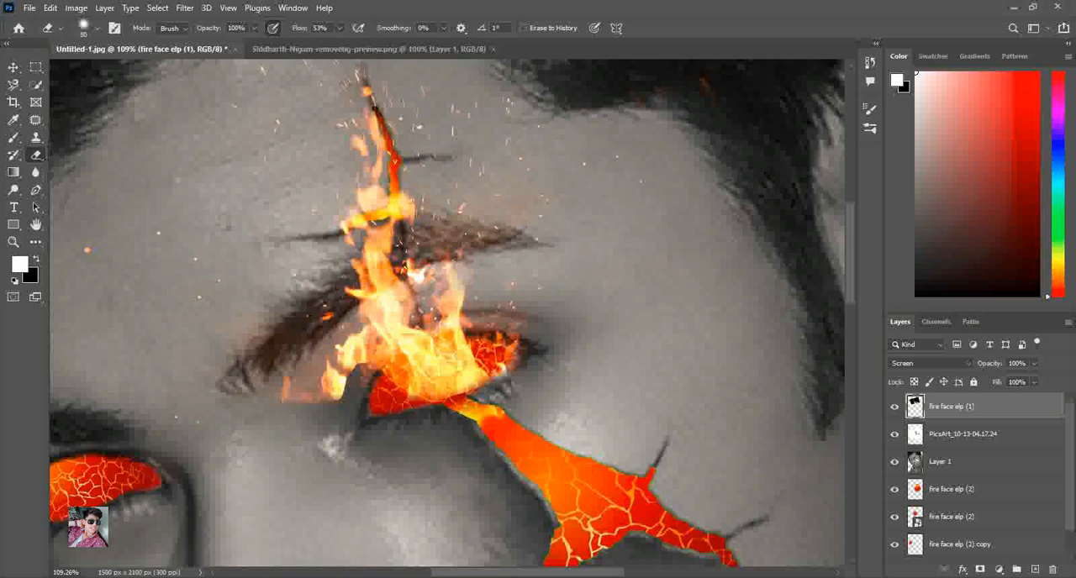
{"action": "left_click", "coordinate": [13, 68]}
{"action": "left_click", "coordinate": [13, 243]}
{"action": "right_click", "coordinate": [360, 184]}
{"action": "left_click", "coordinate": [387, 191]}
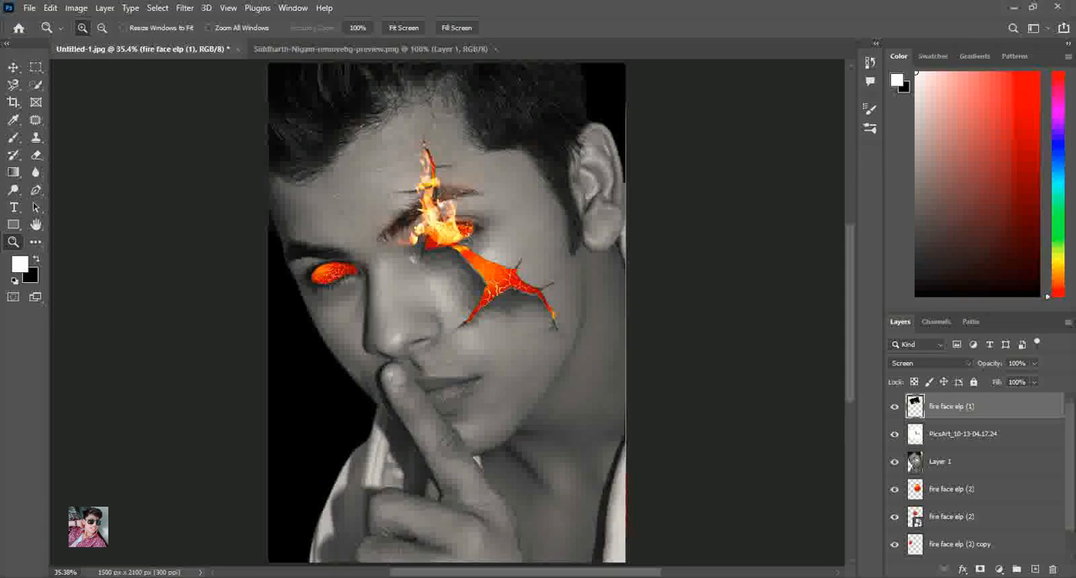
Place another fire face elp (1) image above the eye flames and set its blend mode to Screen
{"action": "left_click", "coordinate": [417, 577]}
{"action": "left_click_drag", "start_coordinate": [225, 106], "coordinate": [614, 269]}
{"action": "left_click", "coordinate": [925, 363]}
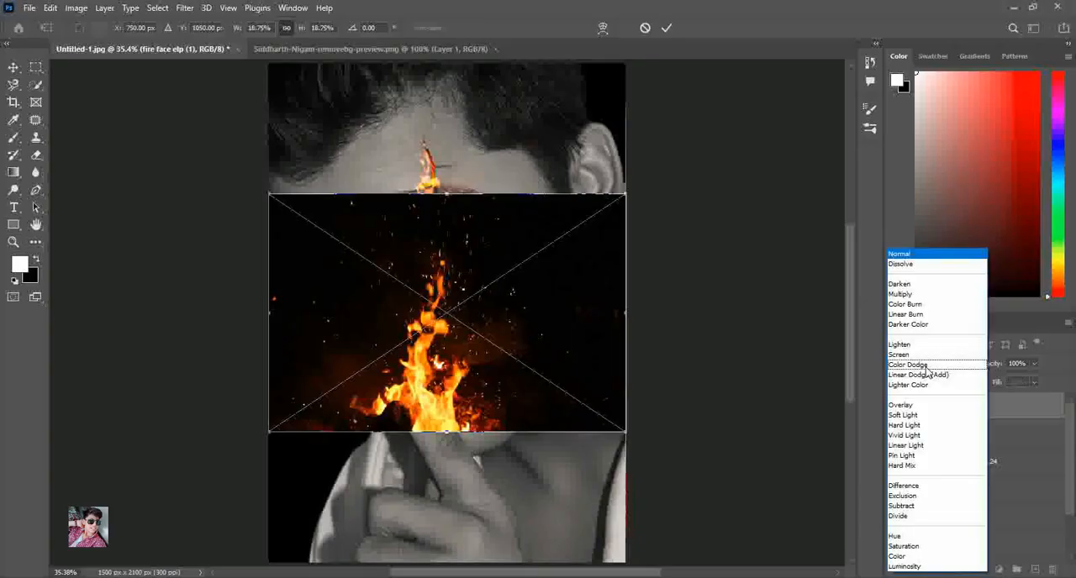
{"action": "left_click", "coordinate": [922, 365]}
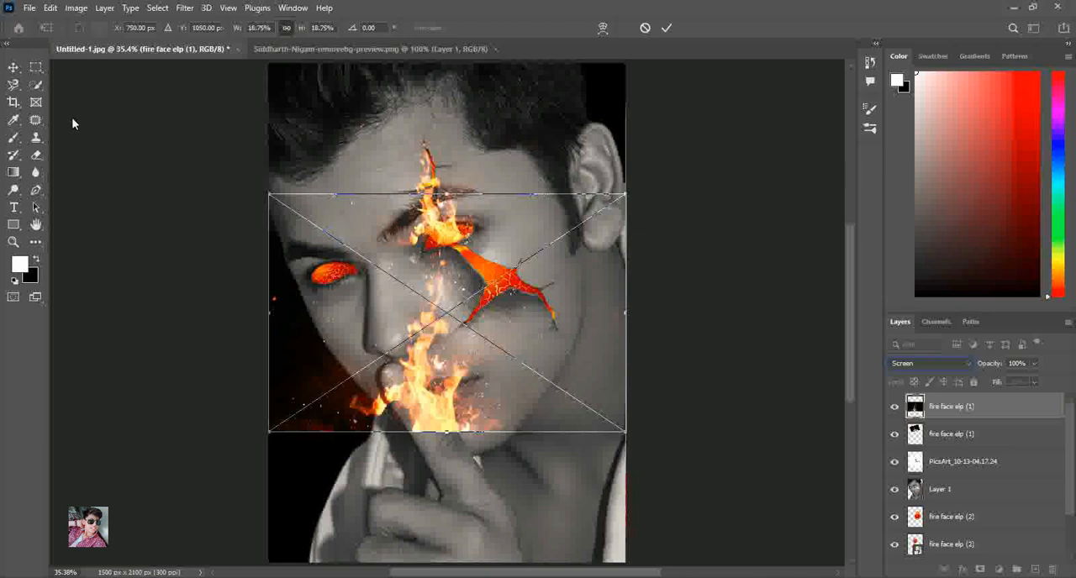
Scale the new flames to 14.02%, rotate them to 7.10°, and position them over the cheek crack
{"action": "left_click_drag", "start_coordinate": [268, 196], "coordinate": [361, 253]}
{"action": "left_click_drag", "start_coordinate": [504, 362], "coordinate": [538, 215]}
{"action": "left_click_drag", "start_coordinate": [652, 313], "coordinate": [647, 323]}
{"action": "left_click_drag", "start_coordinate": [596, 266], "coordinate": [615, 260]}
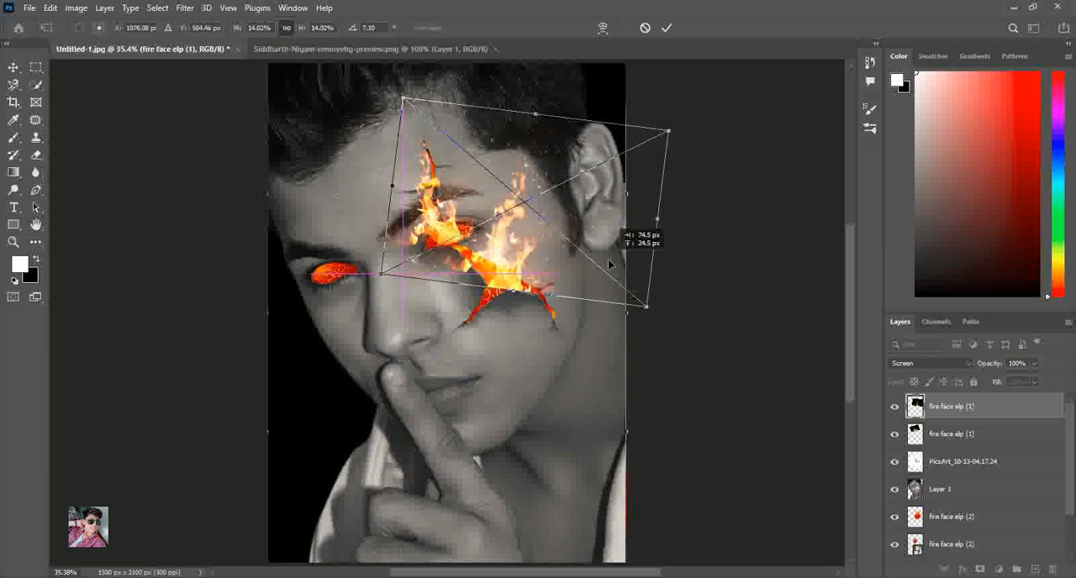
Enlarge the cheek flames to about 17.89%, align their base with the crack, and apply the transform
{"action": "left_click_drag", "start_coordinate": [646, 312], "coordinate": [678, 340]}
{"action": "left_click_drag", "start_coordinate": [556, 281], "coordinate": [535, 269]}
{"action": "left_click_drag", "start_coordinate": [663, 318], "coordinate": [702, 356]}
{"action": "left_click_drag", "start_coordinate": [580, 308], "coordinate": [560, 269]}
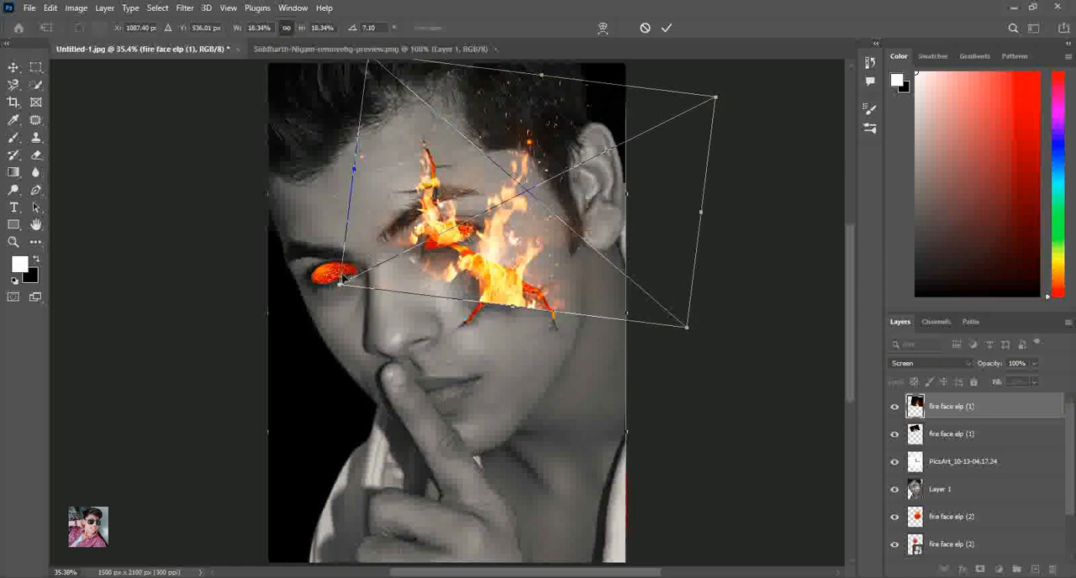
{"action": "left_click_drag", "start_coordinate": [334, 288], "coordinate": [348, 281]}
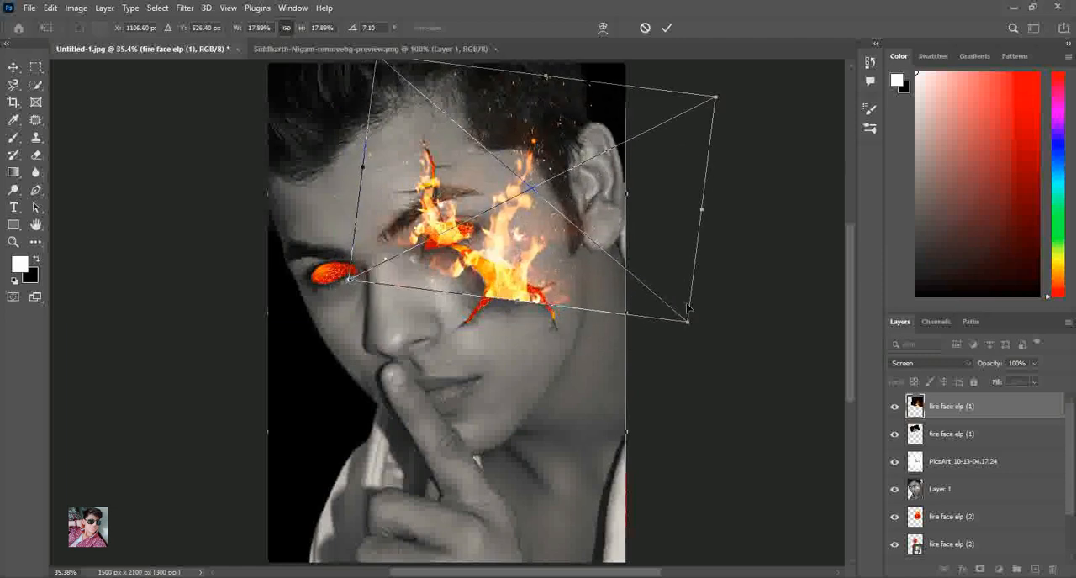
{"action": "left_click_drag", "start_coordinate": [731, 325], "coordinate": [712, 345]}
{"action": "left_click", "coordinate": [672, 28]}
Rasterize the cheek flames layer and erase part of its hard lower edge beside the crack
{"action": "left_click", "coordinate": [754, 151]}
{"action": "left_click", "coordinate": [458, 328]}
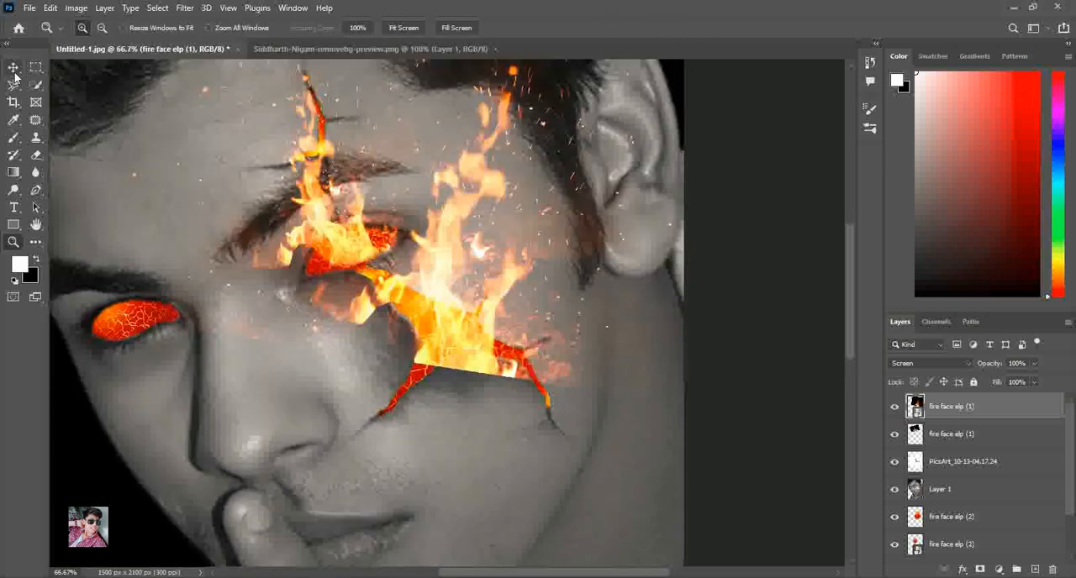
{"action": "left_click", "coordinate": [36, 155]}
{"action": "left_click", "coordinate": [390, 335]}
{"action": "left_click", "coordinate": [504, 300]}
{"action": "left_click_drag", "start_coordinate": [559, 374], "coordinate": [489, 381]}
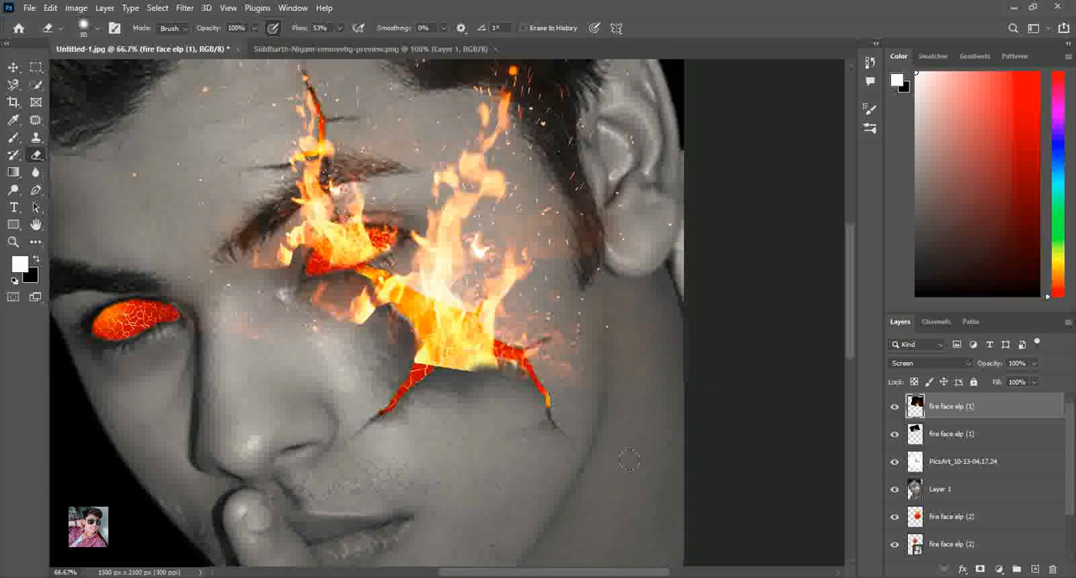
Lower the cheek flames layer to 57% opacity and erase the remaining flame edge below the crack
{"action": "left_click_drag", "start_coordinate": [1039, 370], "coordinate": [1009, 376]}
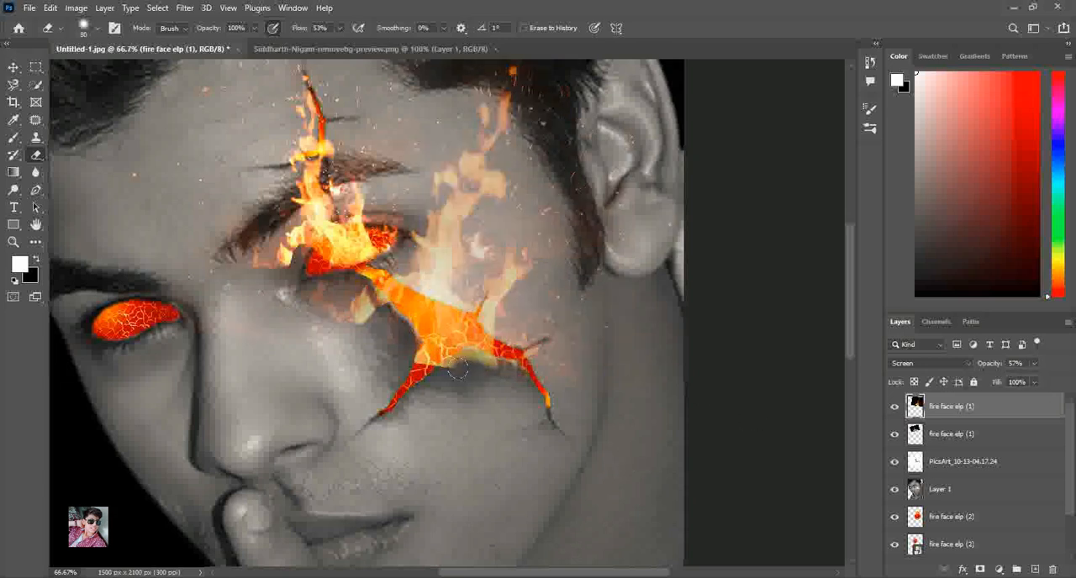
{"action": "left_click_drag", "start_coordinate": [466, 367], "coordinate": [324, 300]}
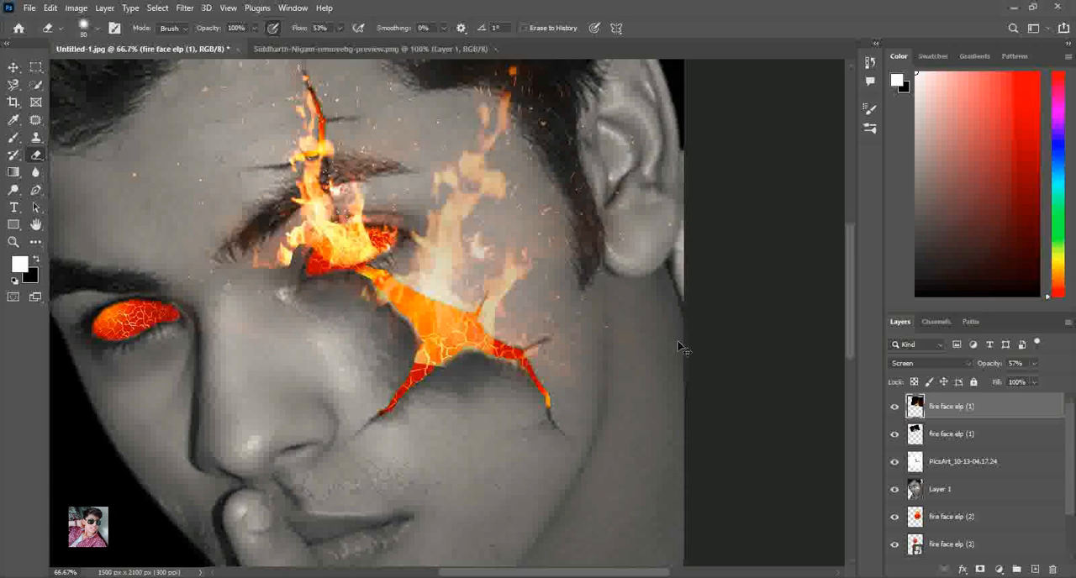
{"action": "key", "text": "ctrl+z"}
{"action": "left_click_drag", "start_coordinate": [416, 369], "coordinate": [410, 359]}
{"action": "left_click", "coordinate": [14, 65]}
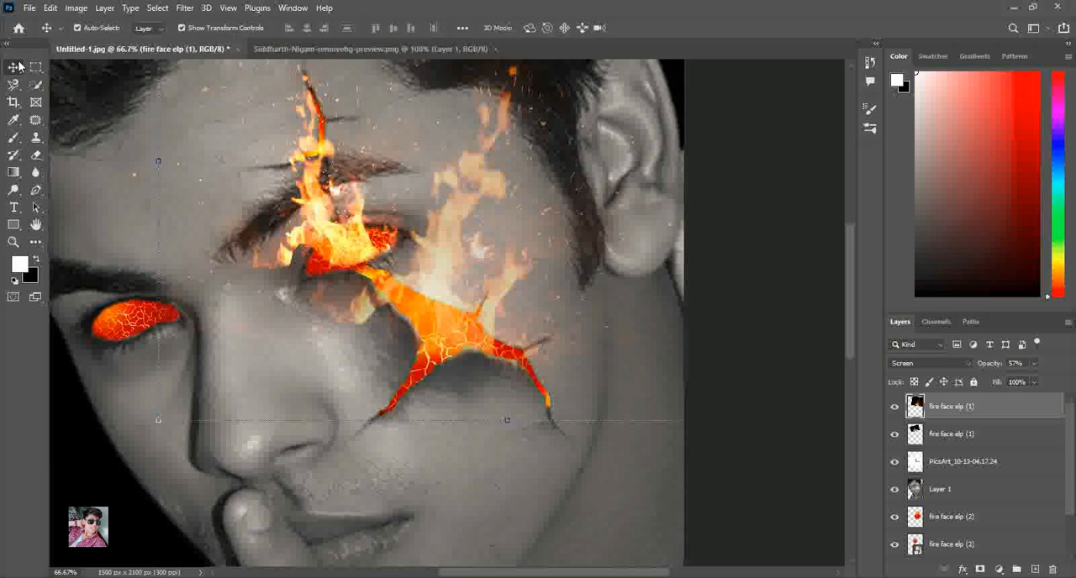
Restore the cheek flames layer to 100% opacity and fit the image to the screen
{"action": "left_click", "coordinate": [1035, 365]}
{"action": "left_click_drag", "start_coordinate": [1039, 380], "coordinate": [1072, 381]}
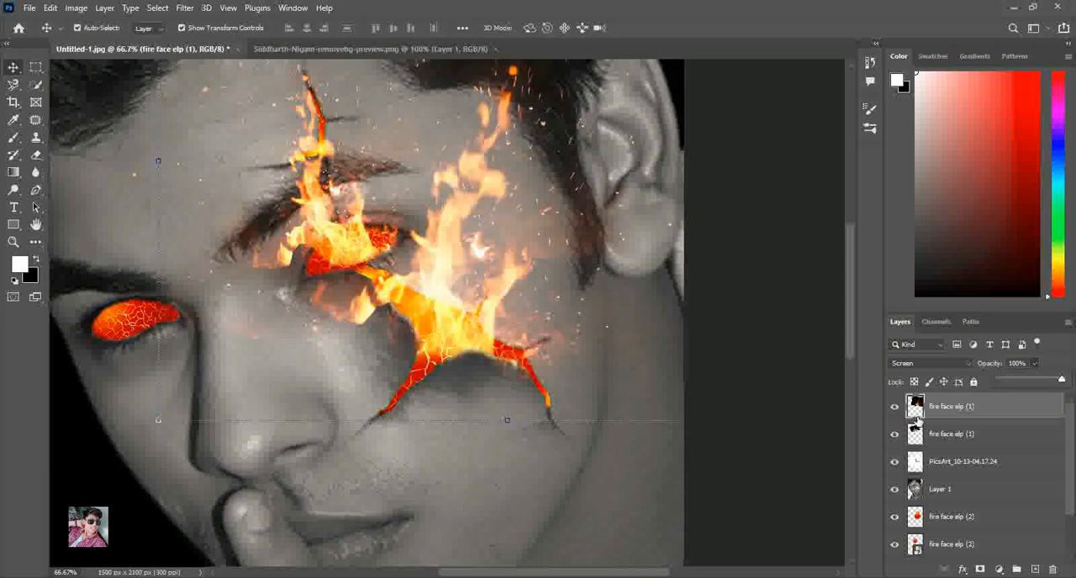
{"action": "left_click", "coordinate": [757, 376]}
{"action": "key", "text": "z"}
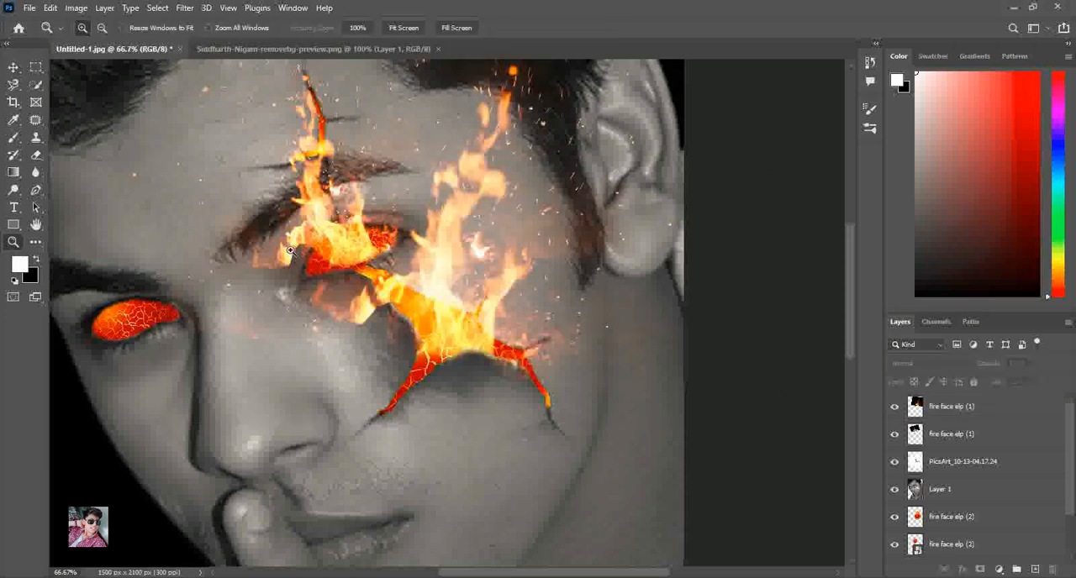
{"action": "right_click", "coordinate": [286, 248]}
{"action": "left_click", "coordinate": [308, 259]}
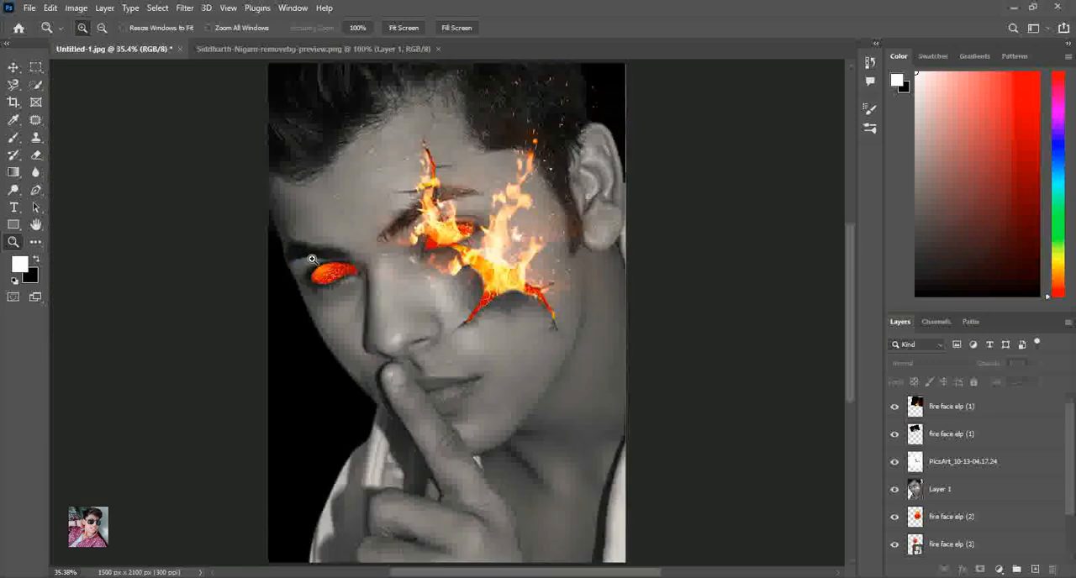
Rotate the cheek flames by 1.15° and shrink them slightly to fit the crack
{"action": "left_click", "coordinate": [15, 67]}
{"action": "left_click", "coordinate": [942, 408]}
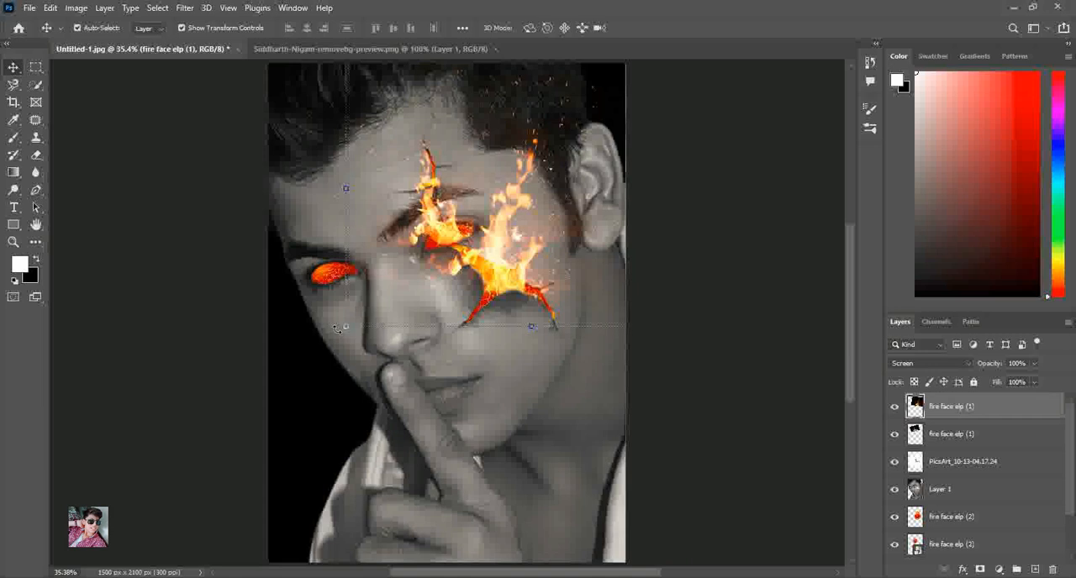
{"action": "key", "text": "ctrl+t"}
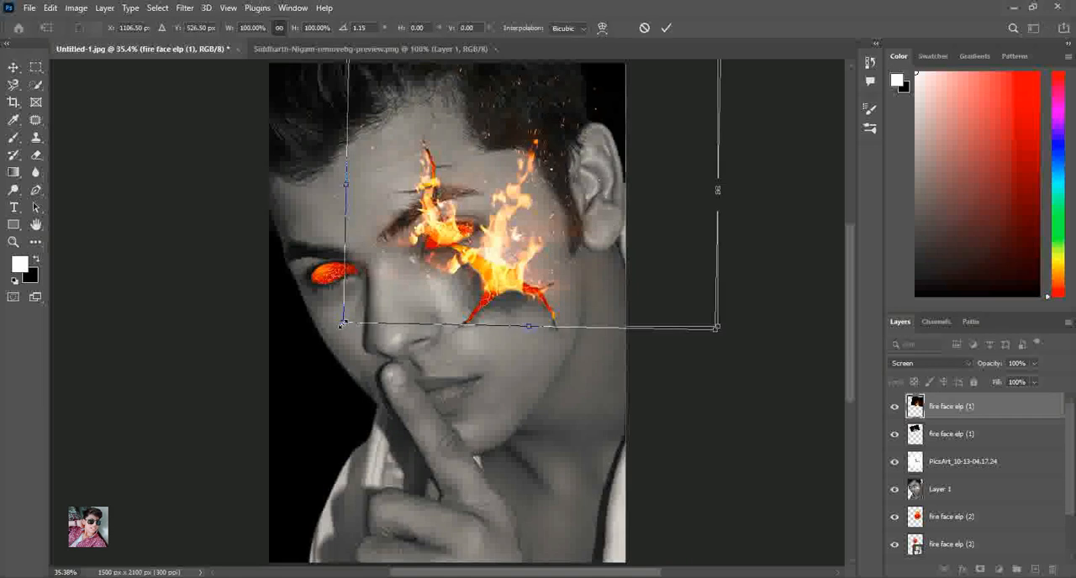
{"action": "left_click_drag", "start_coordinate": [343, 326], "coordinate": [348, 320]}
{"action": "left_click", "coordinate": [665, 28]}
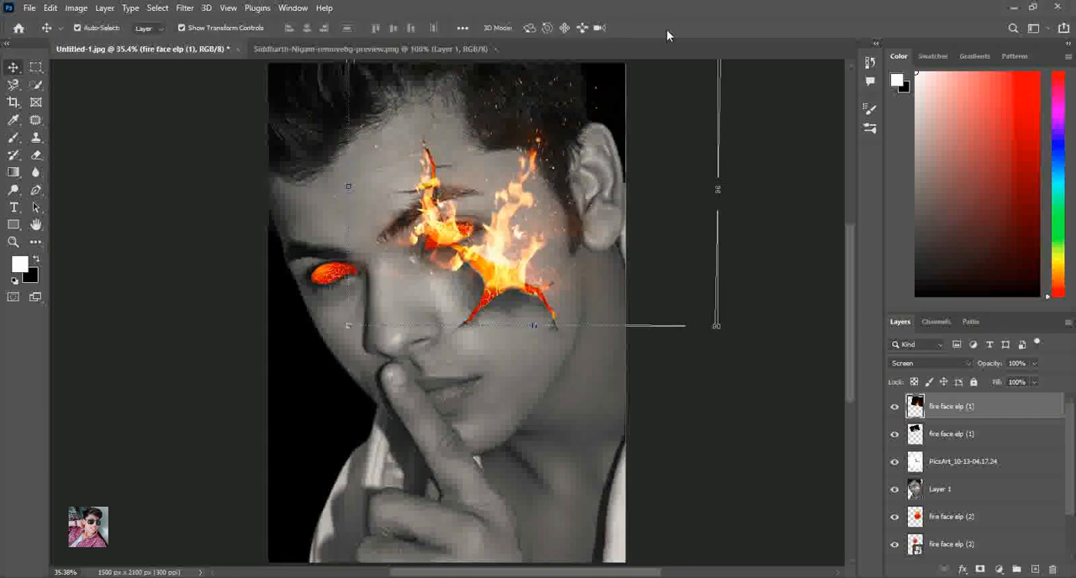
Place another fire face elp (1) image at 12.99% scale and -11.24° rotation, with its blend mode set to Screen
{"action": "key", "text": "alt+Tab"}
{"action": "left_click_drag", "start_coordinate": [226, 107], "coordinate": [525, 325]}
{"action": "left_click_drag", "start_coordinate": [626, 432], "coordinate": [511, 361]}
{"action": "left_click_drag", "start_coordinate": [446, 329], "coordinate": [491, 365]}
{"action": "left_click_drag", "start_coordinate": [569, 402], "coordinate": [586, 373]}
{"action": "left_click", "coordinate": [902, 364]}
{"action": "left_click", "coordinate": [899, 355]}
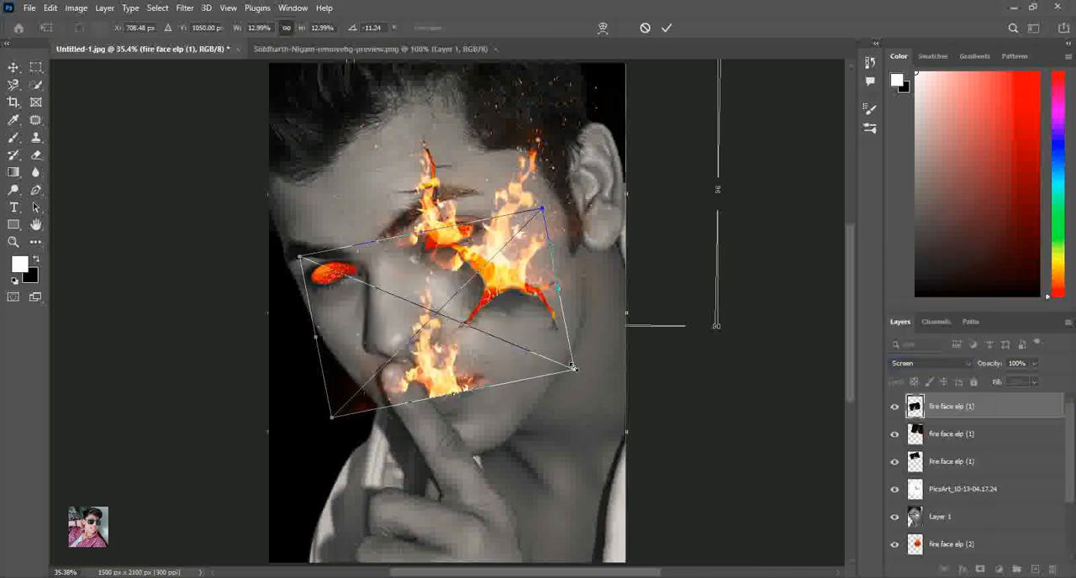
Scale the new flames to 10.85%, rotate them to -13.90°, and position them rising from the uncracked eye
{"action": "left_click_drag", "start_coordinate": [575, 368], "coordinate": [539, 355]}
{"action": "left_click_drag", "start_coordinate": [563, 390], "coordinate": [569, 376]}
{"action": "left_click_drag", "start_coordinate": [399, 356], "coordinate": [303, 261]}
{"action": "left_click_drag", "start_coordinate": [459, 251], "coordinate": [379, 246]}
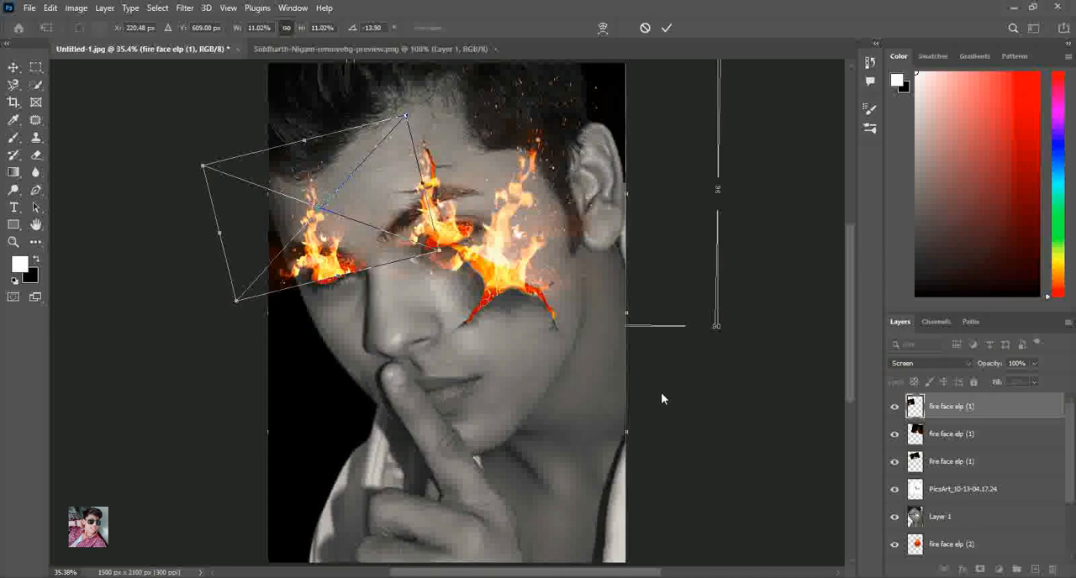
{"action": "left_click_drag", "start_coordinate": [436, 249], "coordinate": [432, 248]}
{"action": "left_click_drag", "start_coordinate": [309, 243], "coordinate": [312, 247]}
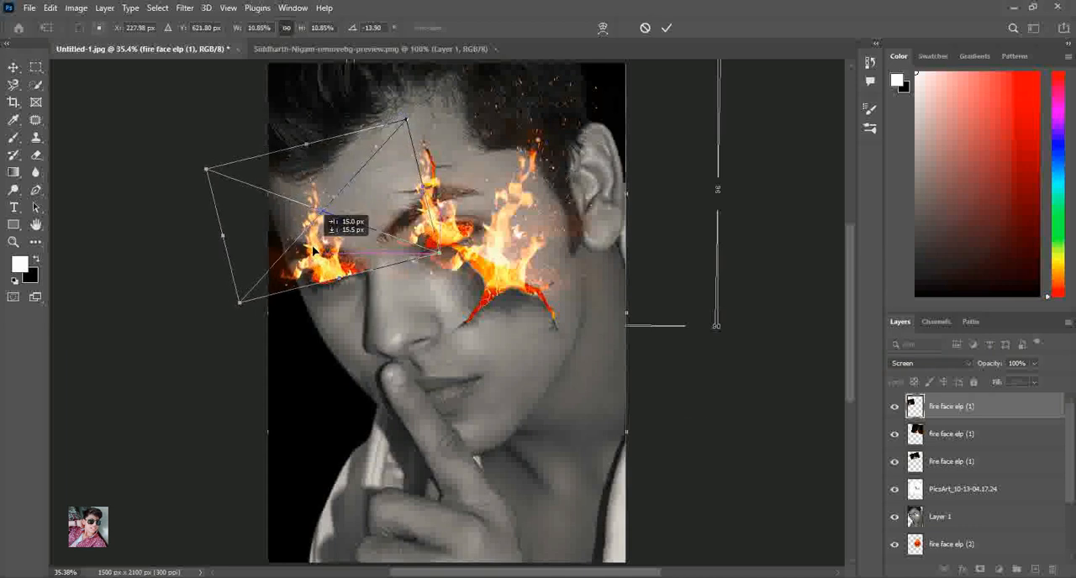
{"action": "left_click", "coordinate": [666, 28]}
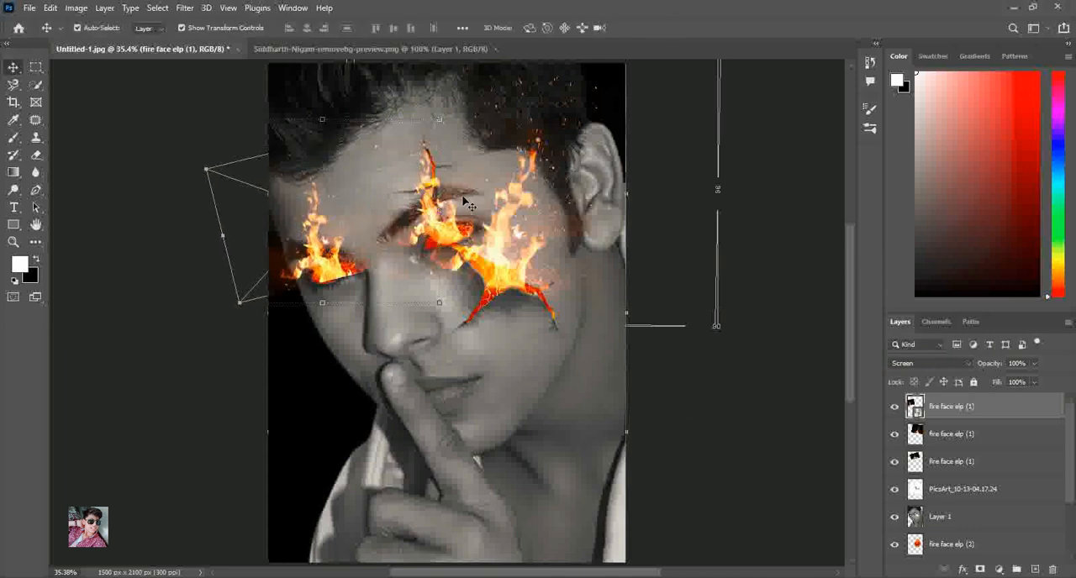
Shrink the cracked eye's flames slightly and reposition them over the lava-filled eye
{"action": "left_click", "coordinate": [435, 216]}
{"action": "left_click", "coordinate": [951, 464]}
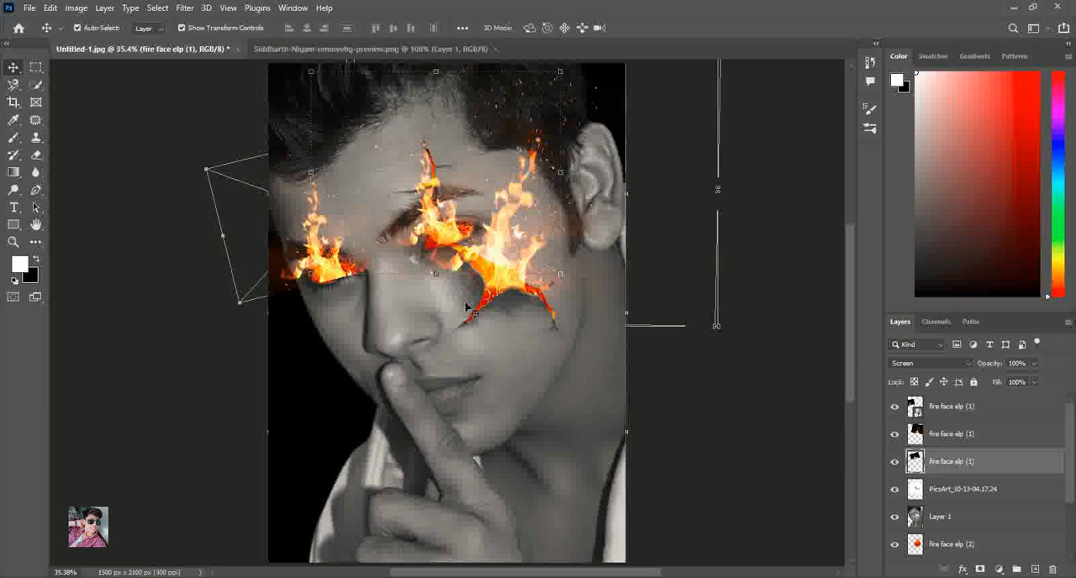
{"action": "left_click_drag", "start_coordinate": [311, 72], "coordinate": [320, 79]}
{"action": "left_click_drag", "start_coordinate": [444, 196], "coordinate": [442, 190]}
{"action": "left_click", "coordinate": [663, 27]}
{"action": "left_click", "coordinate": [795, 192]}
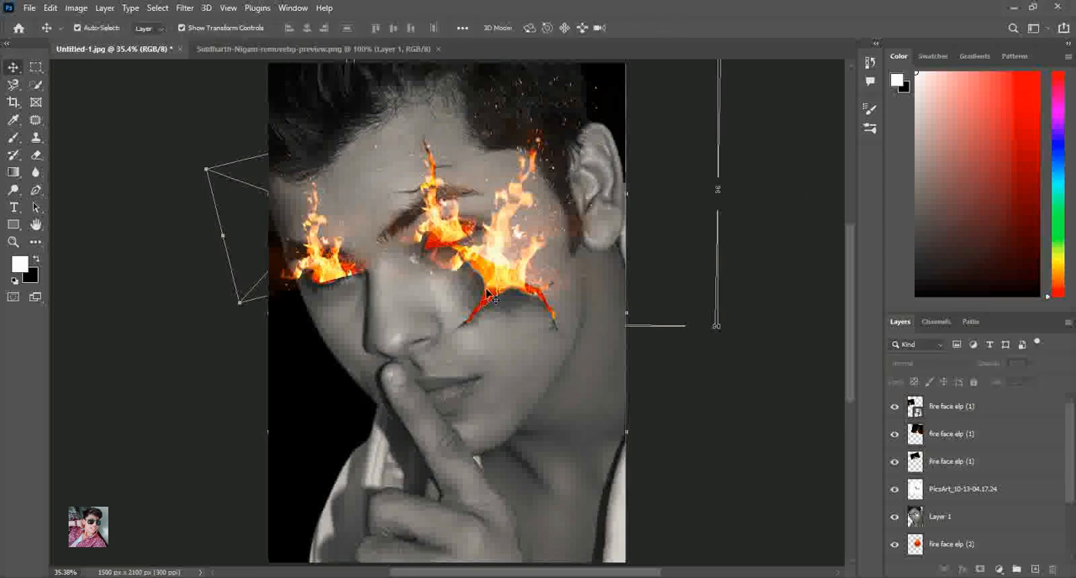
Rasterize the uncracked eye's flames layer for erasing
{"action": "left_click", "coordinate": [977, 415]}
{"action": "left_click", "coordinate": [13, 241]}
{"action": "left_click_drag", "start_coordinate": [269, 168], "coordinate": [383, 318]}
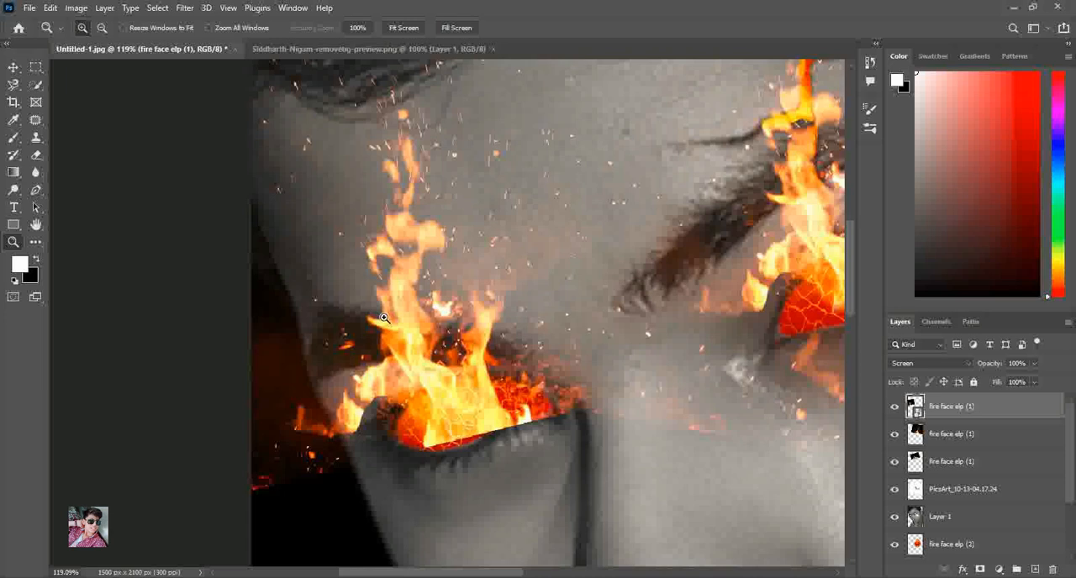
{"action": "left_click", "coordinate": [36, 156]}
{"action": "left_click", "coordinate": [494, 391]}
{"action": "left_click", "coordinate": [519, 234]}
Erase the hard lower edge and stray glow around the uncracked eye's flames, and fit the image to the screen
{"action": "mouse_move", "coordinate": [579, 393]}
{"action": "left_mouse_down"}
{"action": "mouse_move", "coordinate": [567, 408]}
{"action": "mouse_move", "coordinate": [481, 437]}
{"action": "mouse_move", "coordinate": [429, 442]}
{"action": "mouse_move", "coordinate": [496, 424]}
{"action": "left_mouse_up"}
{"action": "left_click_drag", "start_coordinate": [328, 459], "coordinate": [300, 446]}
{"action": "mouse_move", "coordinate": [242, 469]}
{"action": "left_mouse_down"}
{"action": "mouse_move", "coordinate": [241, 329]}
{"action": "mouse_move", "coordinate": [235, 413]}
{"action": "left_mouse_up"}
{"action": "left_click_drag", "start_coordinate": [260, 338], "coordinate": [338, 324]}
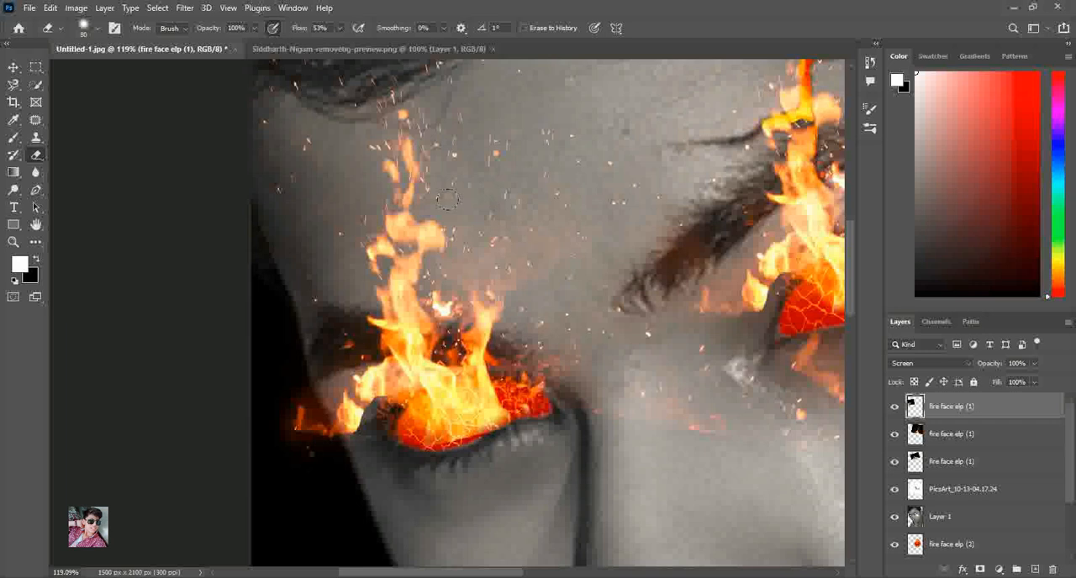
{"action": "mouse_move", "coordinate": [288, 443]}
{"action": "left_mouse_down"}
{"action": "mouse_move", "coordinate": [287, 407]}
{"action": "mouse_move", "coordinate": [357, 408]}
{"action": "mouse_move", "coordinate": [412, 475]}
{"action": "left_mouse_up"}
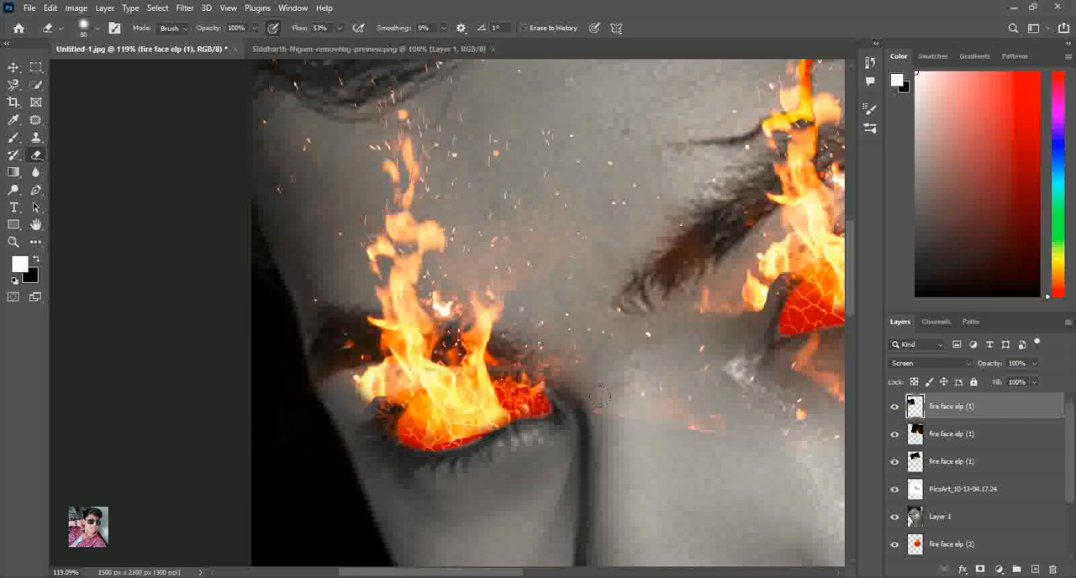
{"action": "left_click", "coordinate": [955, 461]}
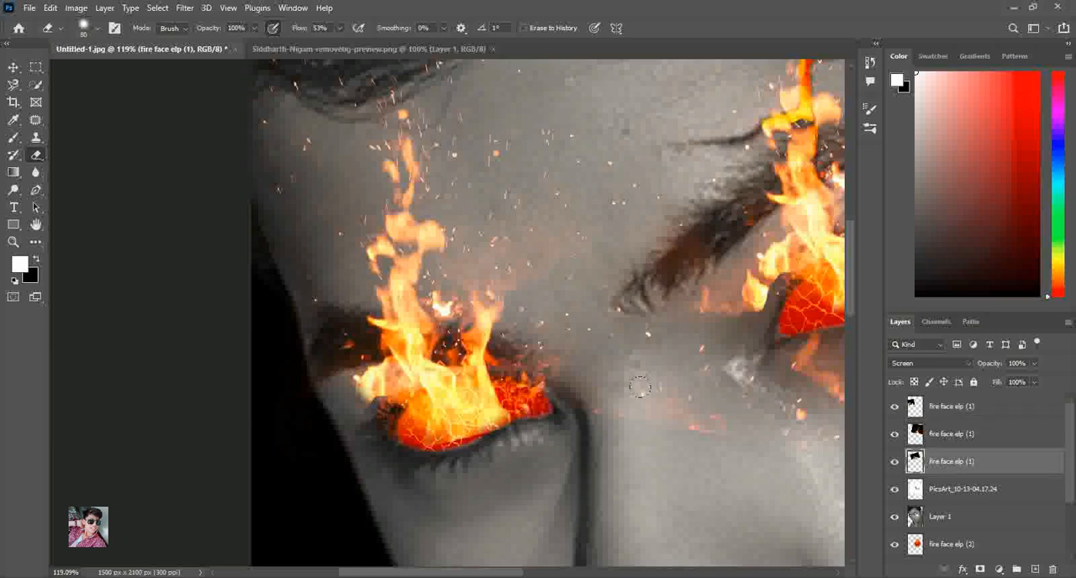
{"action": "left_click", "coordinate": [941, 446]}
{"action": "key", "text": "v"}
{"action": "key", "text": "z"}
{"action": "right_click", "coordinate": [383, 130]}
{"action": "left_click", "coordinate": [405, 139]}
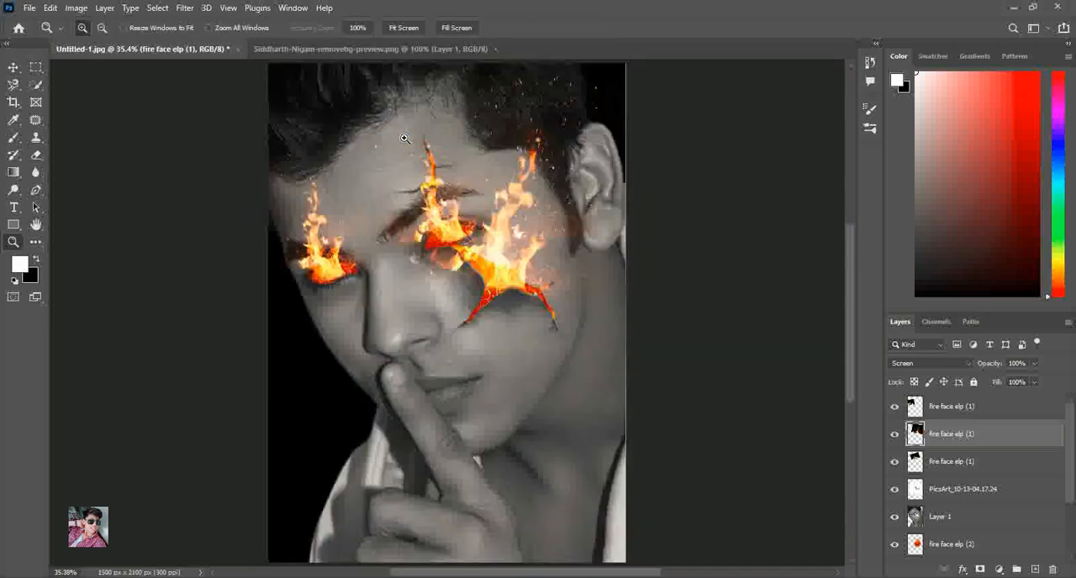
{"action": "left_click", "coordinate": [14, 67]}
{"action": "left_click", "coordinate": [664, 366]}
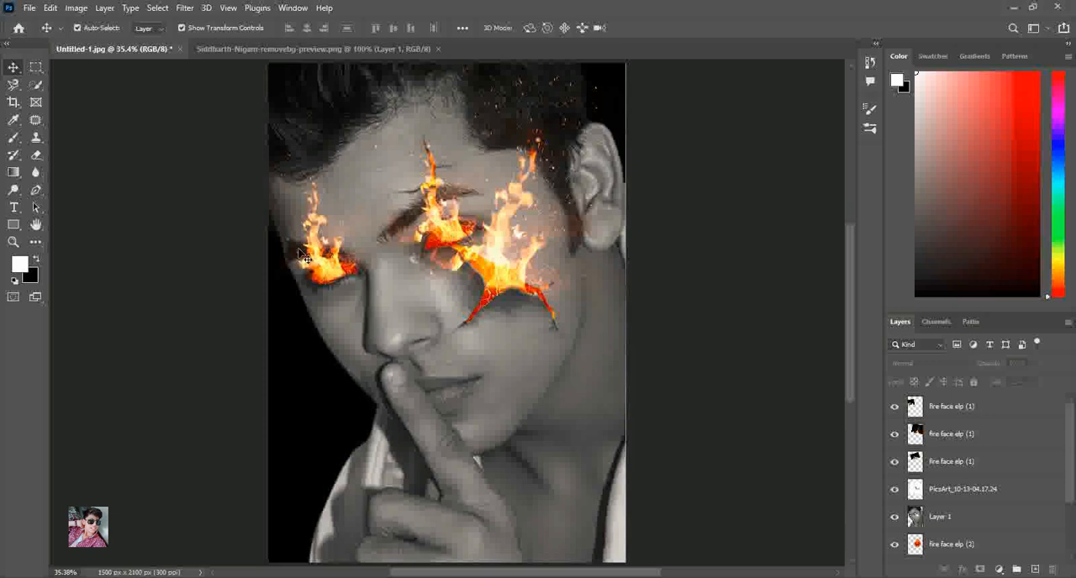
Duplicate the uncracked eye's flames, scale the copy to 82.88%, rotate it to -10.31°, and place it over the cheek crack's inner side
{"action": "left_click", "coordinate": [366, 295]}
{"action": "left_click_drag", "start_coordinate": [327, 271], "coordinate": [489, 450]}
{"action": "key", "text": "ctrl+t"}
{"action": "left_click_drag", "start_coordinate": [628, 412], "coordinate": [550, 370]}
{"action": "left_click_drag", "start_coordinate": [479, 371], "coordinate": [472, 292]}
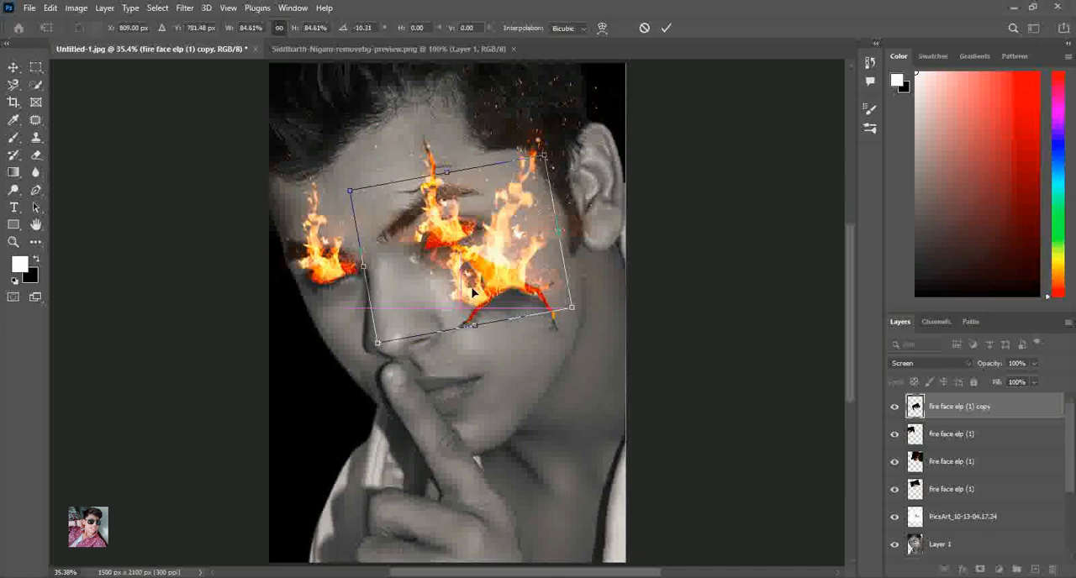
{"action": "left_click_drag", "start_coordinate": [572, 307], "coordinate": [568, 305]}
{"action": "left_click_drag", "start_coordinate": [491, 292], "coordinate": [500, 296]}
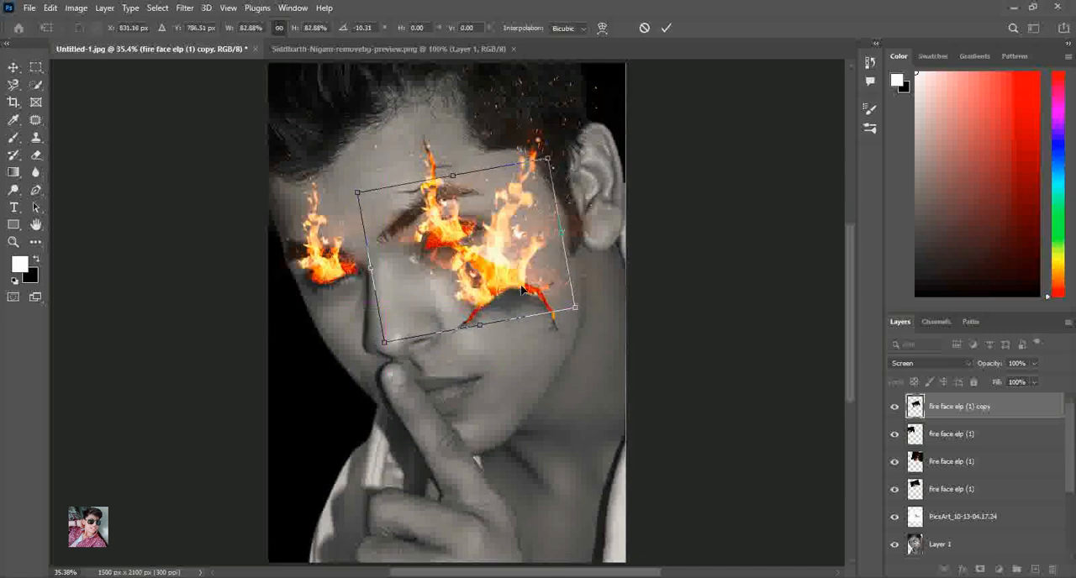
{"action": "left_click", "coordinate": [666, 27]}
{"action": "left_click", "coordinate": [730, 157]}
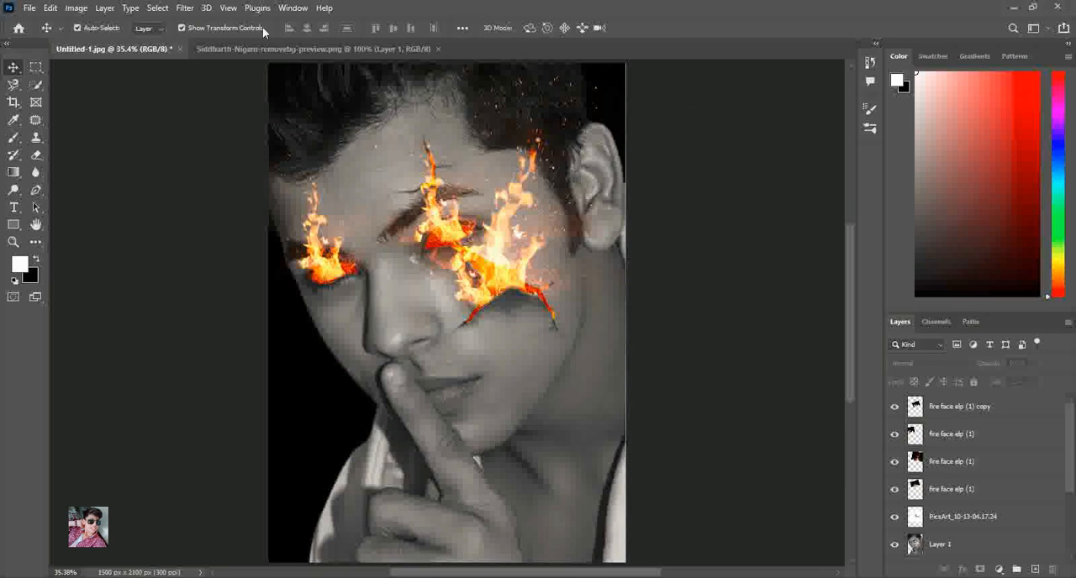
Merge the copied flames into the layer below and flatten the whole image
{"action": "right_click", "coordinate": [973, 422]}
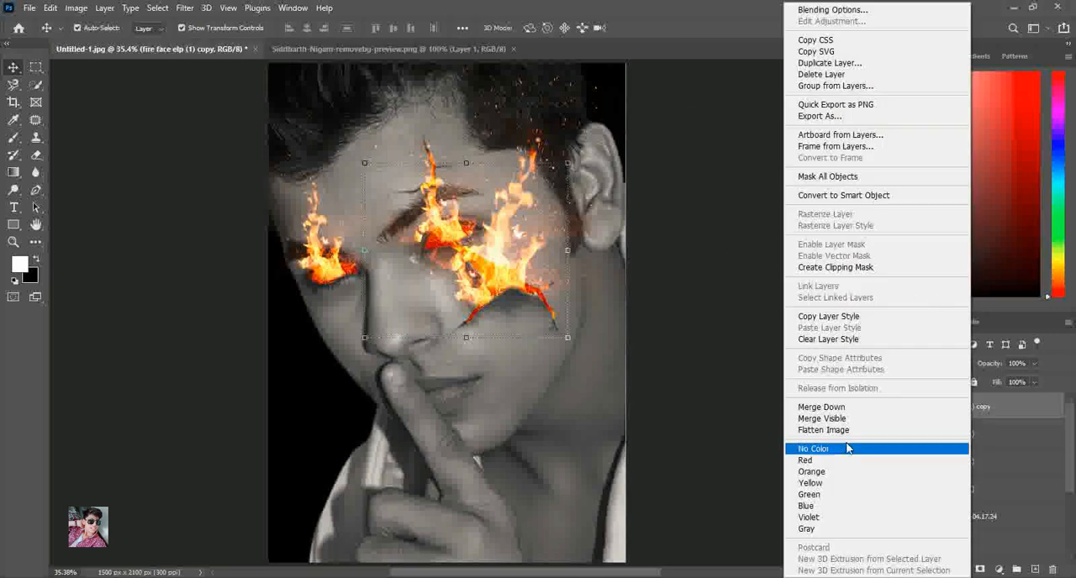
{"action": "left_click", "coordinate": [840, 408]}
{"action": "right_click", "coordinate": [944, 408]}
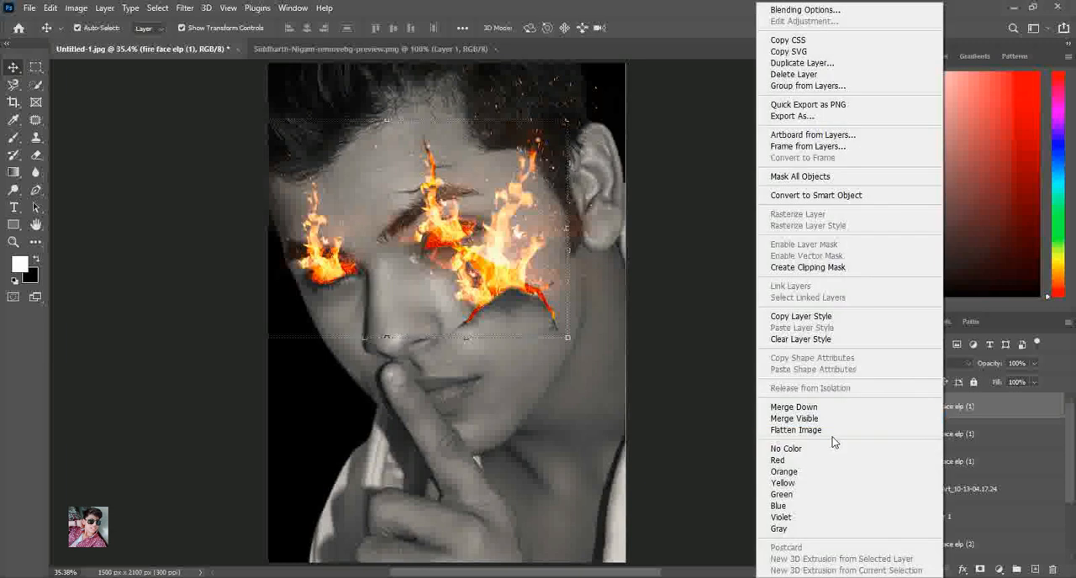
{"action": "left_click", "coordinate": [832, 429]}
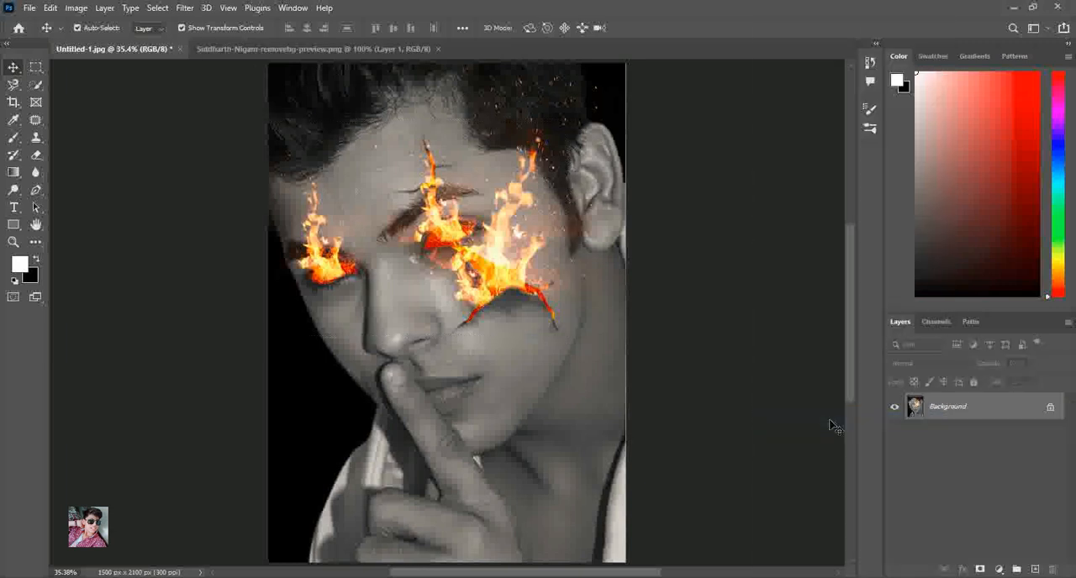
Open the Camera Raw Filter and set Temperature to +7 and Exposure to -0.35
{"action": "left_click", "coordinate": [183, 7]}
{"action": "left_click", "coordinate": [228, 105]}
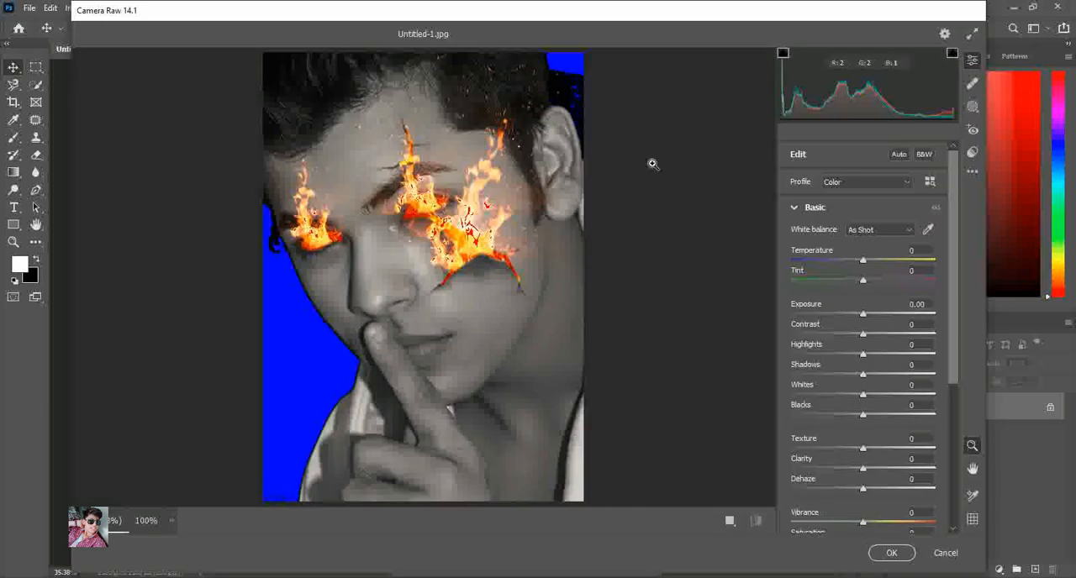
{"action": "left_click", "coordinate": [878, 261]}
{"action": "left_click_drag", "start_coordinate": [878, 261], "coordinate": [868, 264]}
{"action": "mouse_move", "coordinate": [863, 322]}
{"action": "left_mouse_down"}
{"action": "mouse_move", "coordinate": [869, 314]}
{"action": "mouse_move", "coordinate": [855, 315]}
{"action": "mouse_move", "coordinate": [857, 324]}
{"action": "left_mouse_up"}
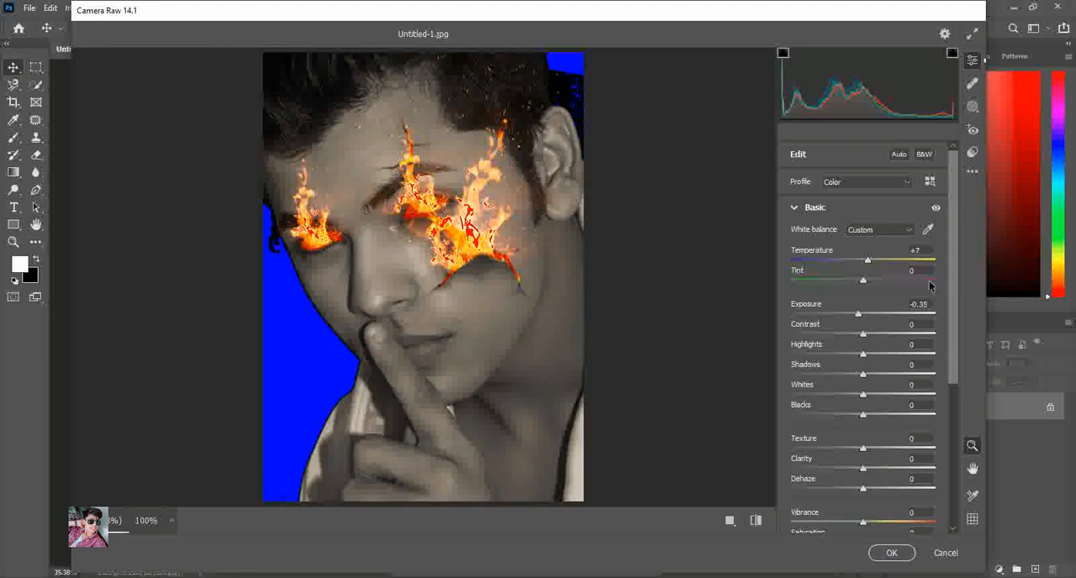
Choose the PM02 preset from the Portraits: Medium Skin group in Camera Raw
{"action": "left_click", "coordinate": [973, 152]}
{"action": "left_click", "coordinate": [815, 293]}
{"action": "left_click", "coordinate": [815, 308]}
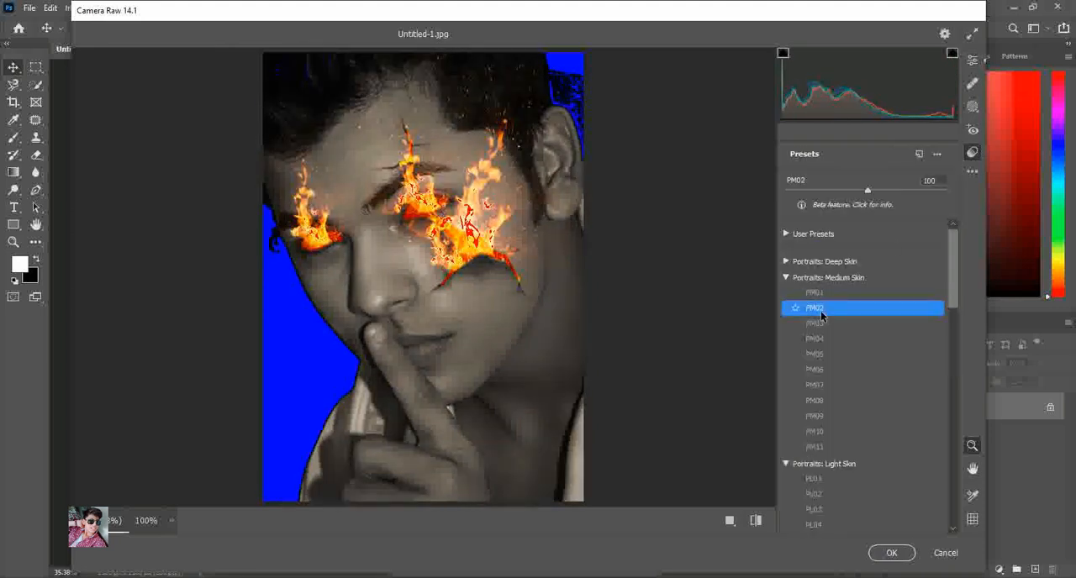
Apply the Camera Raw grade and save a JPEG copy named Untitled-1 copy to the Desktop at Maximum quality 12, Progressive with 3 scans
{"action": "left_click", "coordinate": [891, 552]}
{"action": "left_click", "coordinate": [29, 7]}
{"action": "left_click", "coordinate": [73, 190]}
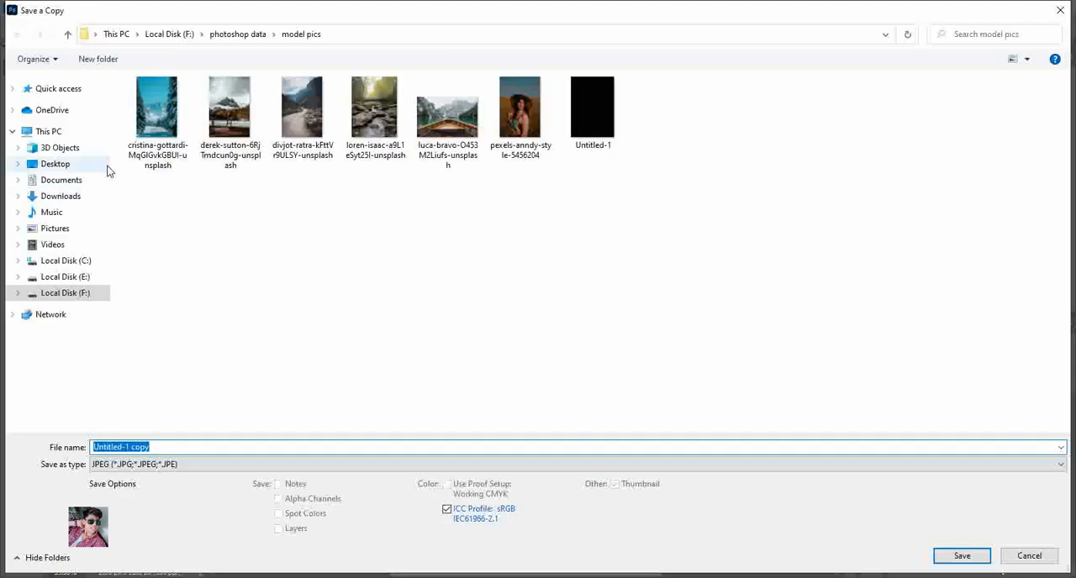
{"action": "left_click", "coordinate": [103, 166]}
{"action": "left_click", "coordinate": [975, 559]}
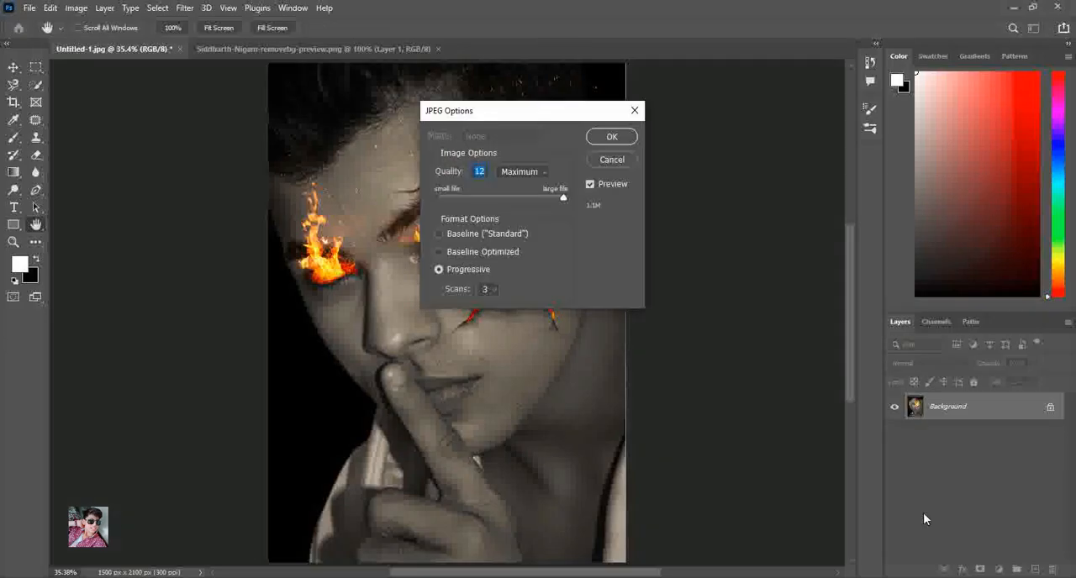
{"action": "left_click", "coordinate": [614, 137]}
Switch to the desktop and open Untitled-1 copy in the image viewer to examine the flames and cracks up close, closing it when done
{"action": "left_click", "coordinate": [1016, 7]}
{"action": "left_click", "coordinate": [1057, 6]}
{"action": "left_click", "coordinate": [26, 508]}
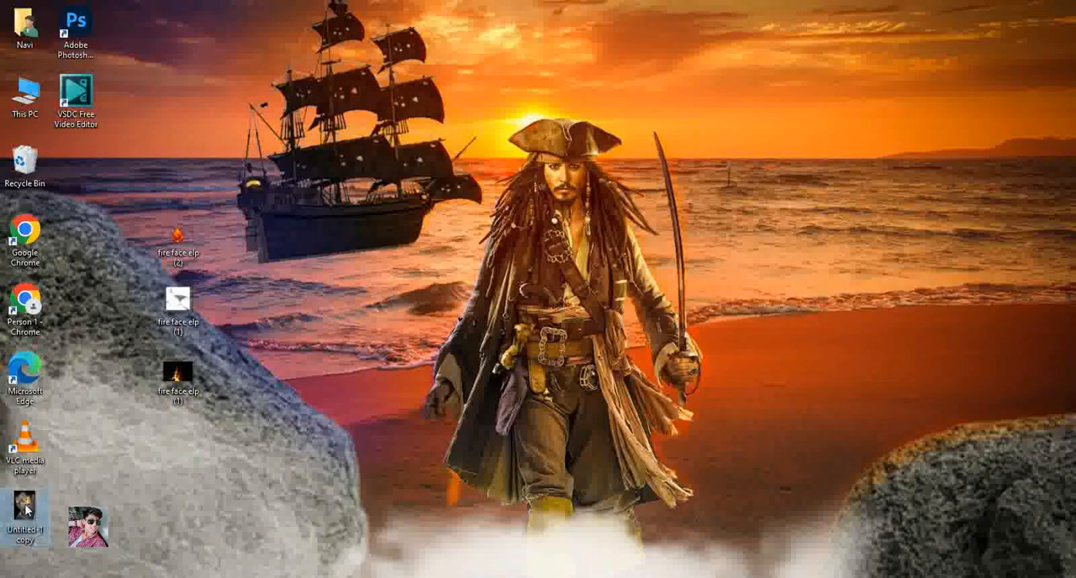
{"action": "double_click", "coordinate": [25, 508]}
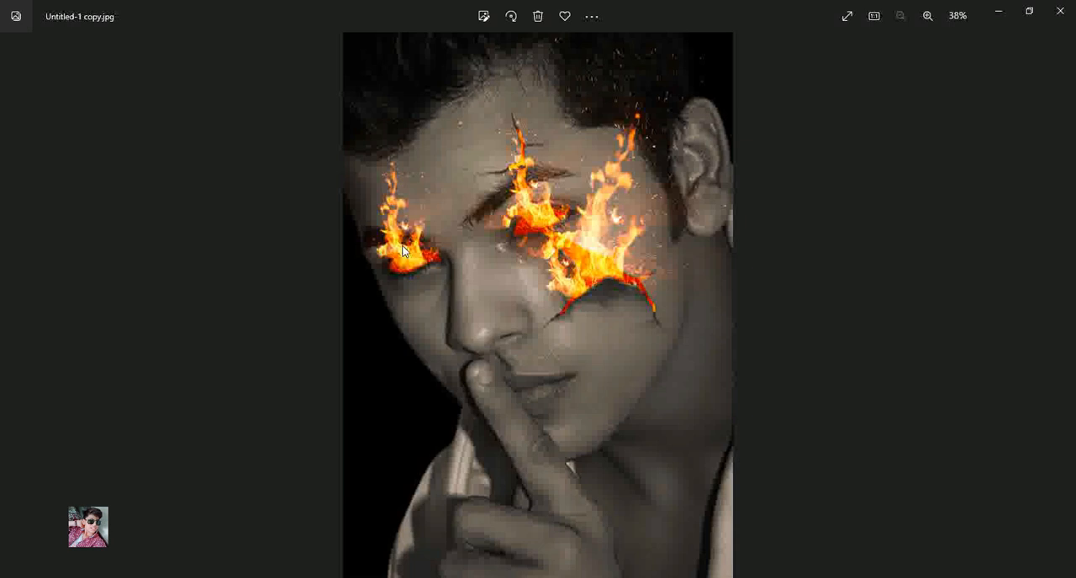
{"action": "scroll", "coordinate": [652, 252], "scroll_direction": "up", "scroll_amount": 3}
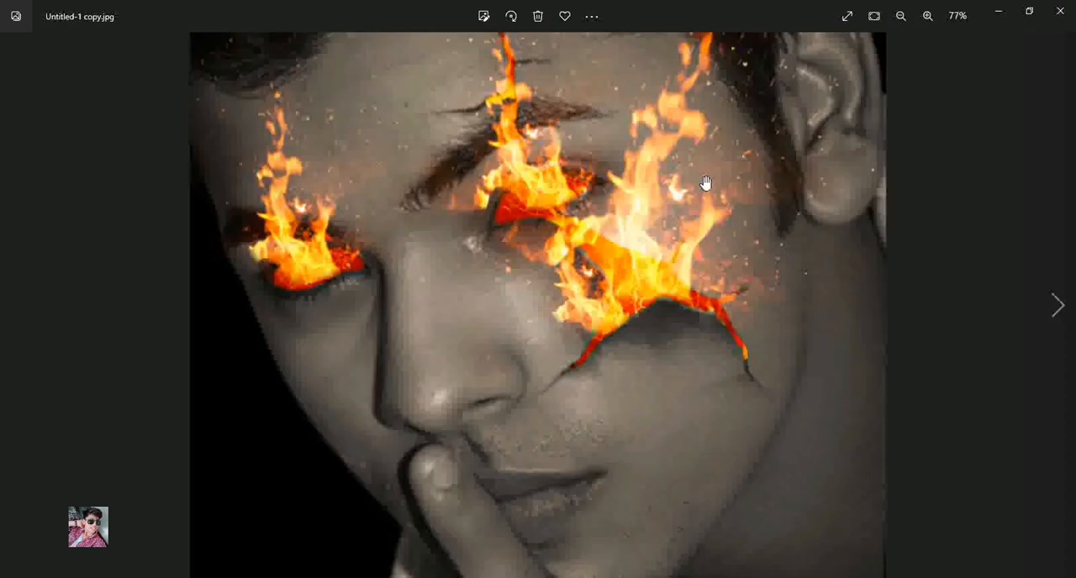
{"action": "scroll", "coordinate": [706, 183], "scroll_direction": "down", "scroll_amount": 3}
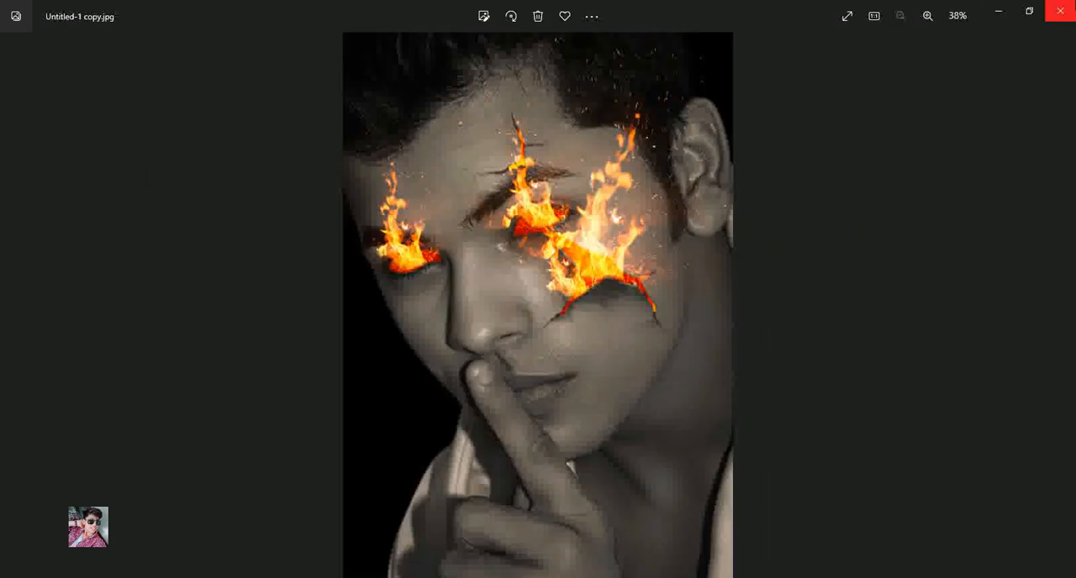
{"action": "left_click", "coordinate": [1059, 11]}
{"action": "left_click", "coordinate": [969, 577]}
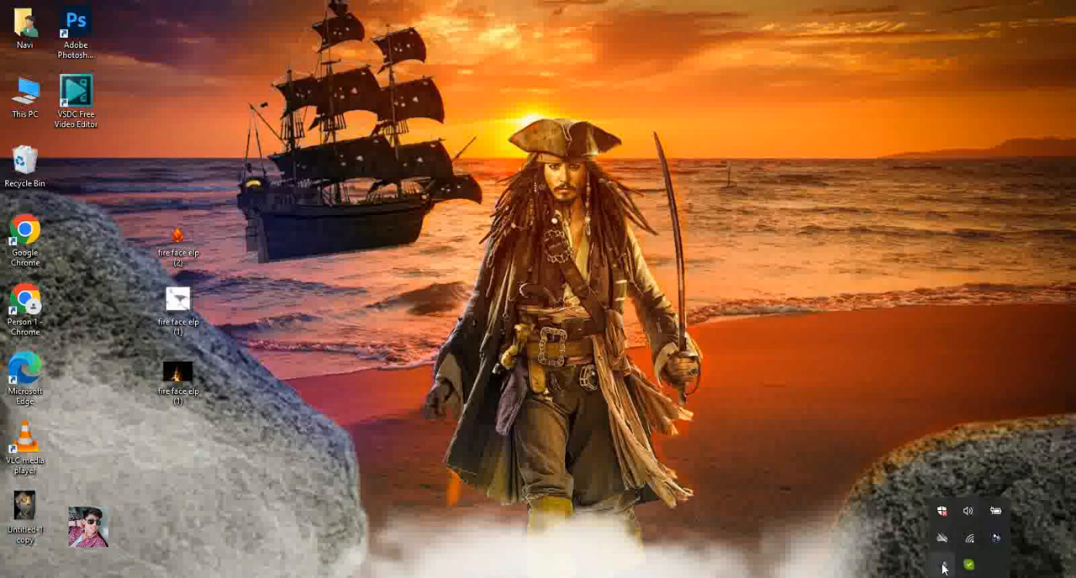
{"action": "right_click", "coordinate": [941, 565]}
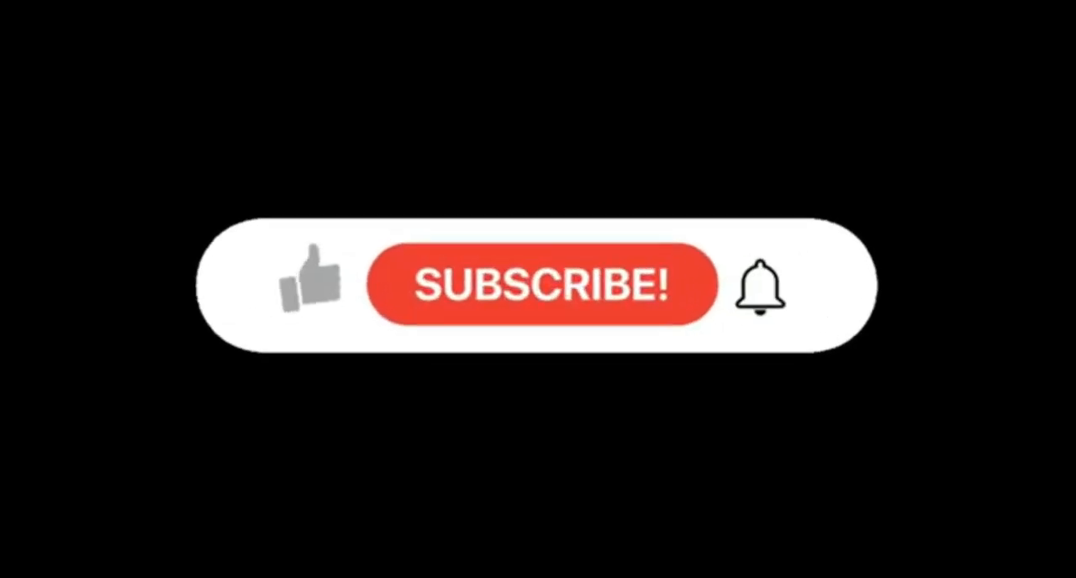